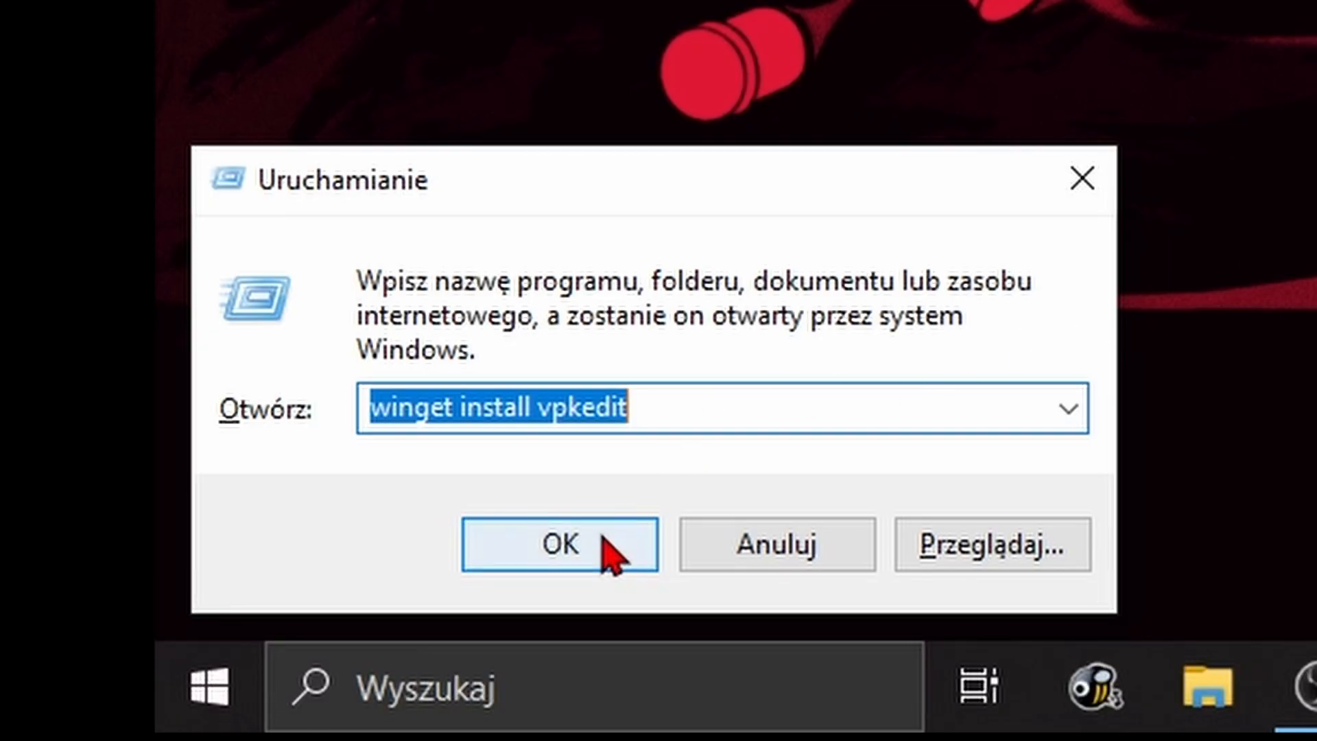
# Step: Run the command winget install vpkedit to install VPKEdit
pyautogui.click(612, 553)
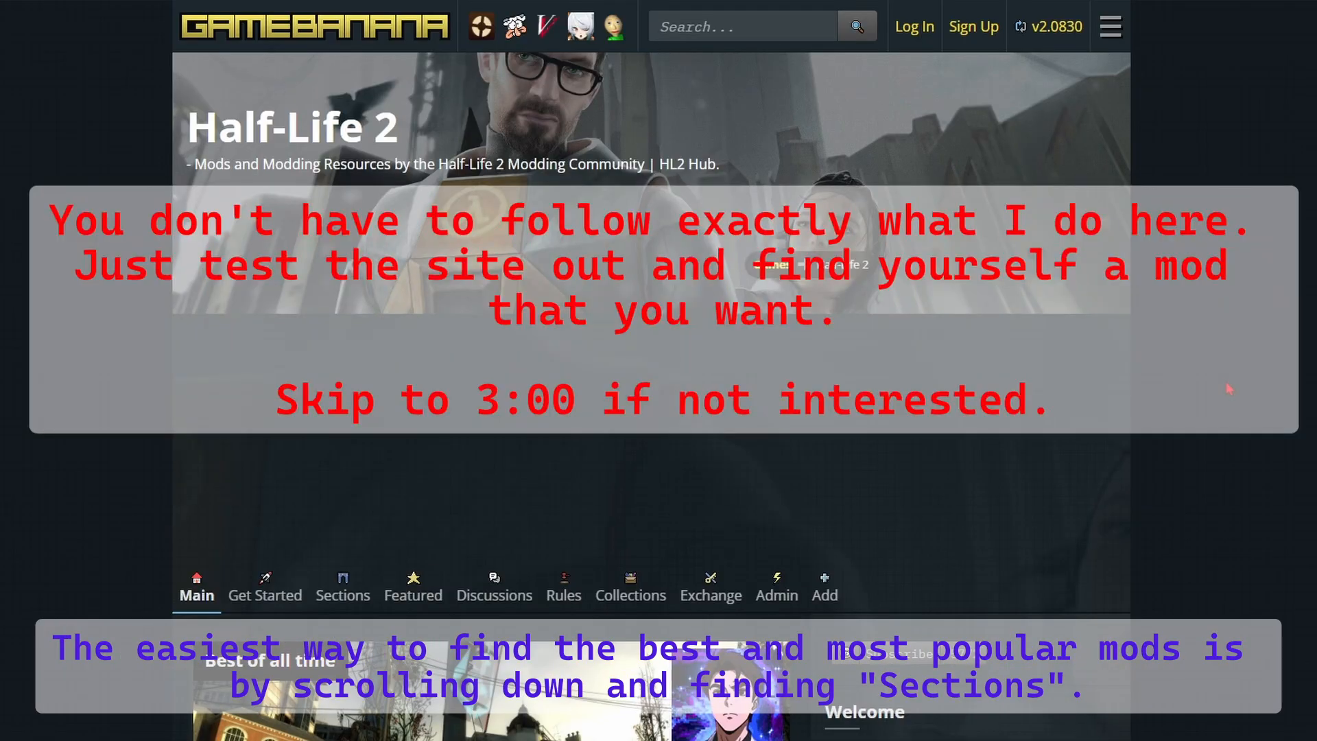
# Step: Open the Props & Textures section of the Half-Life 2 mods on GameBanana
pyautogui.scroll(-15, 1229, 389)
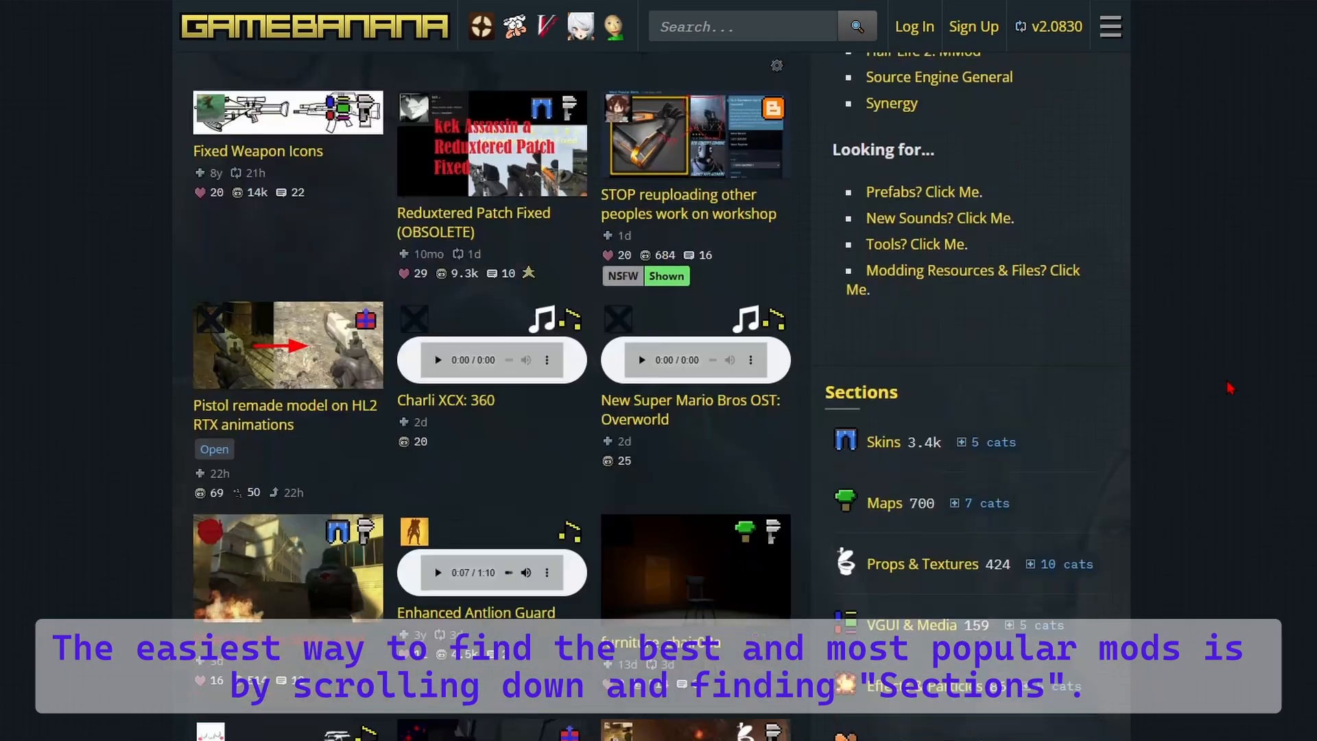
pyautogui.scroll(1, 1229, 388)
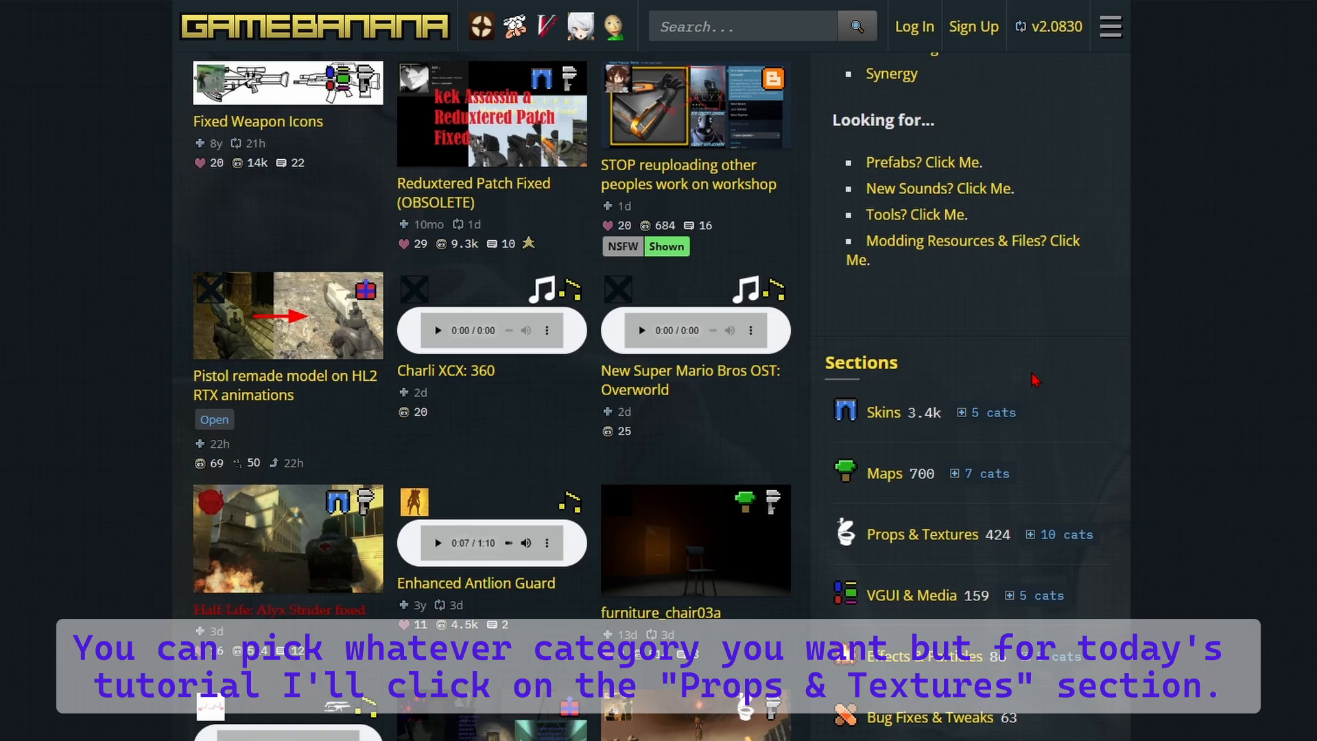
pyautogui.click(911, 536)
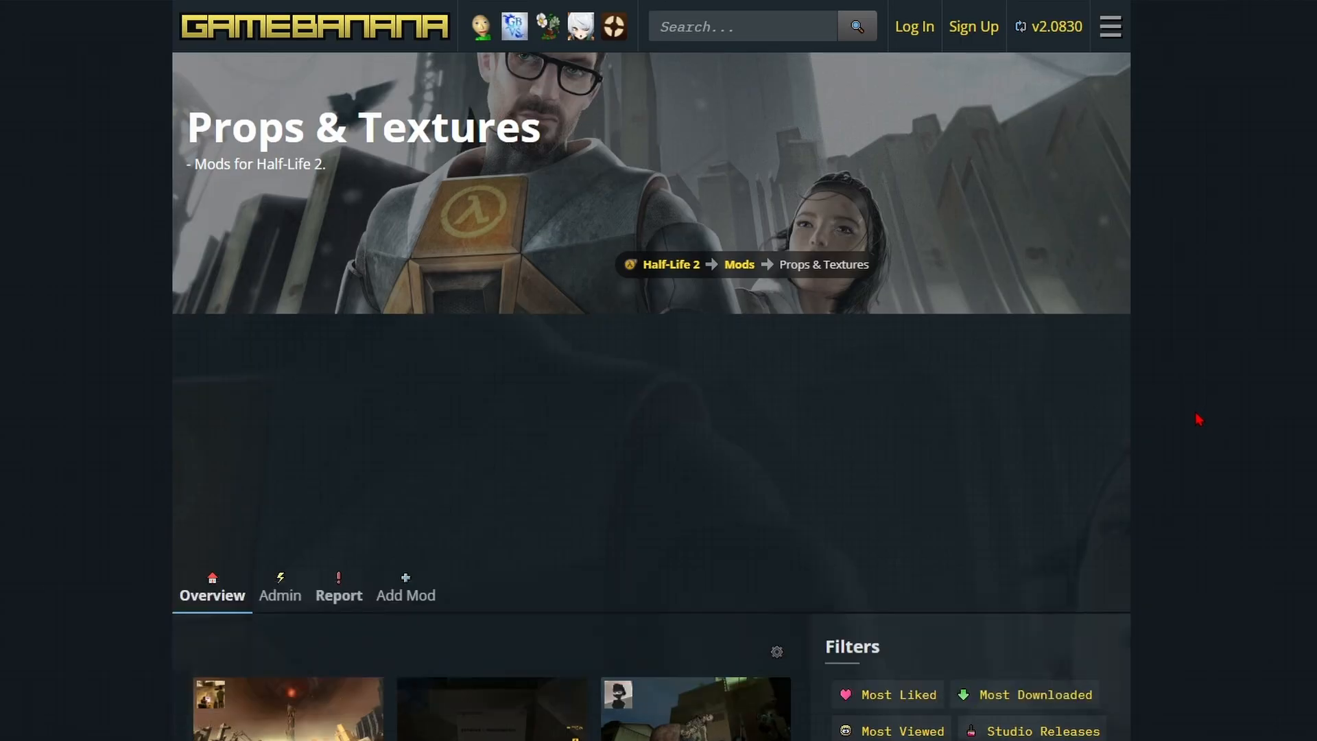
# Step: Find HL2 Remake. Barrels among the most downloaded Props & Textures mods and download its archive jg_barrels_remake_21ccd.7z
pyautogui.scroll(-2, 1168, 450)
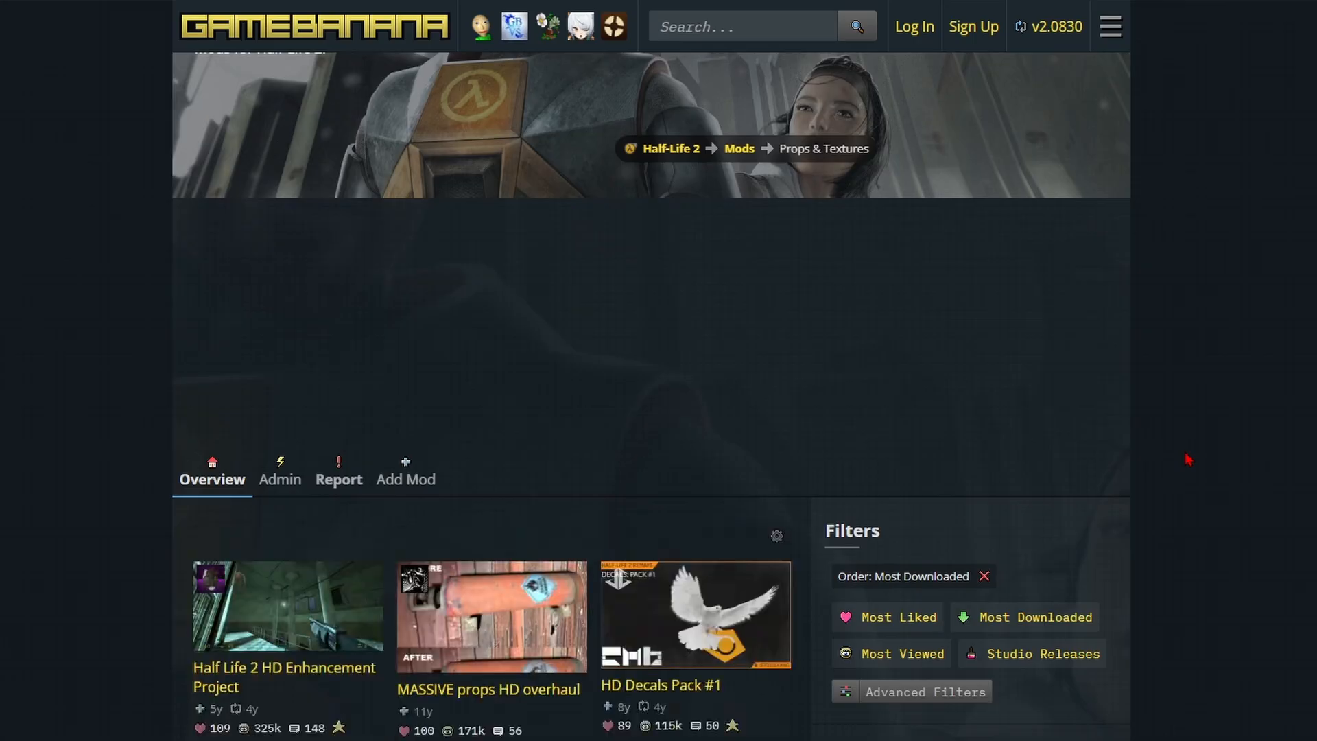
pyautogui.scroll(-7, 1188, 460)
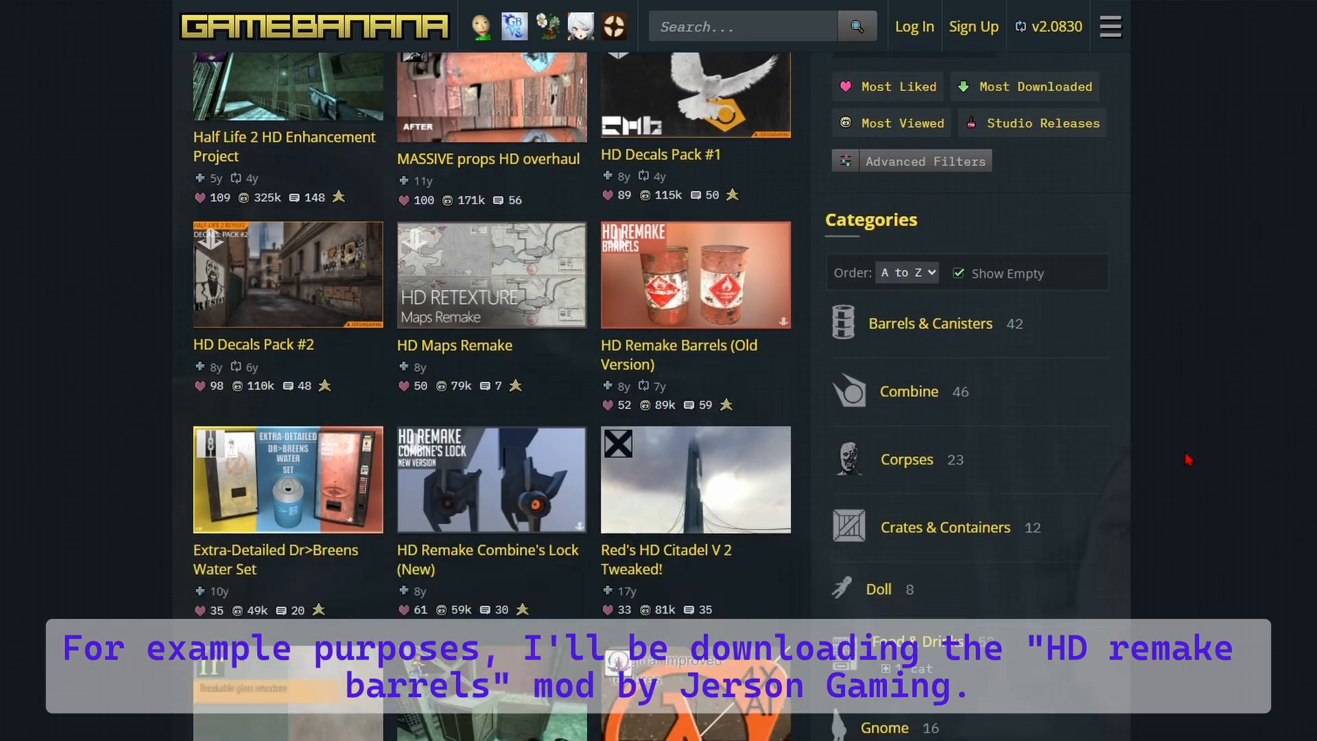
pyautogui.scroll(-7, 1189, 456)
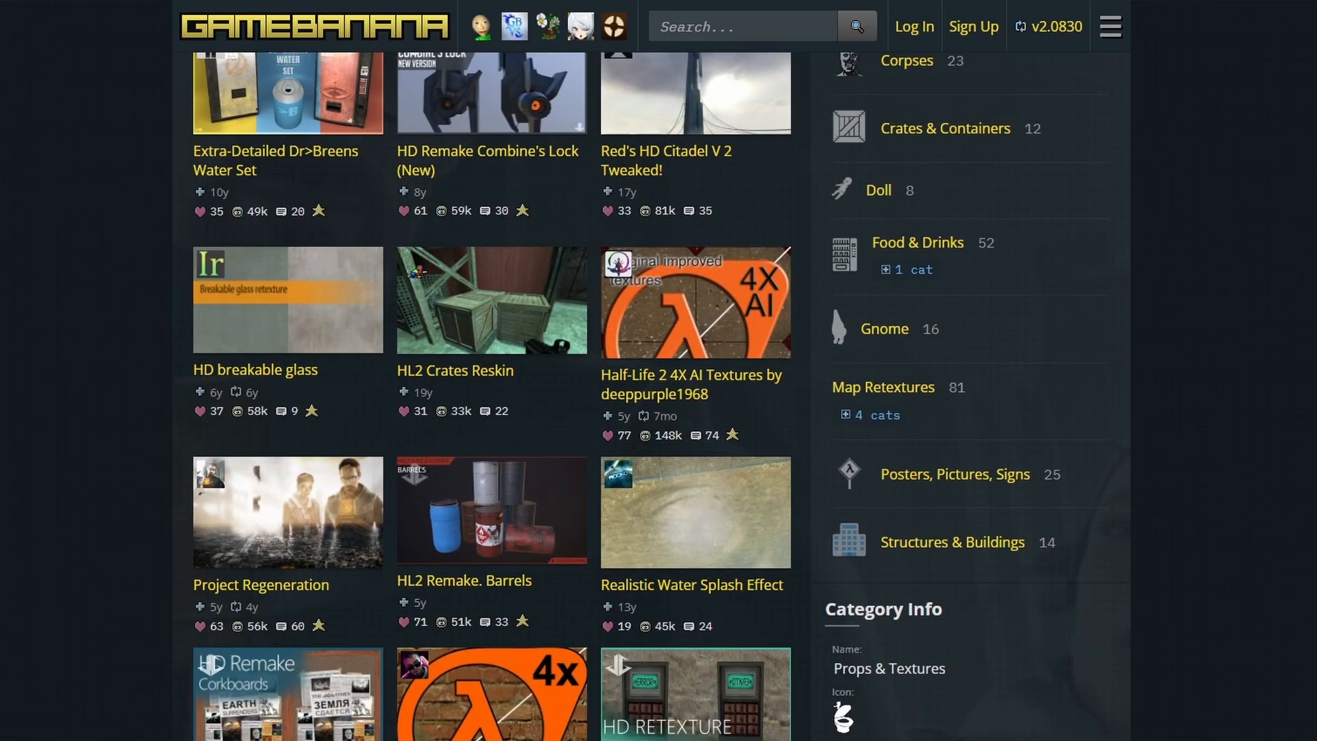
pyautogui.click(492, 511)
pyautogui.scroll(-14, 652, 397)
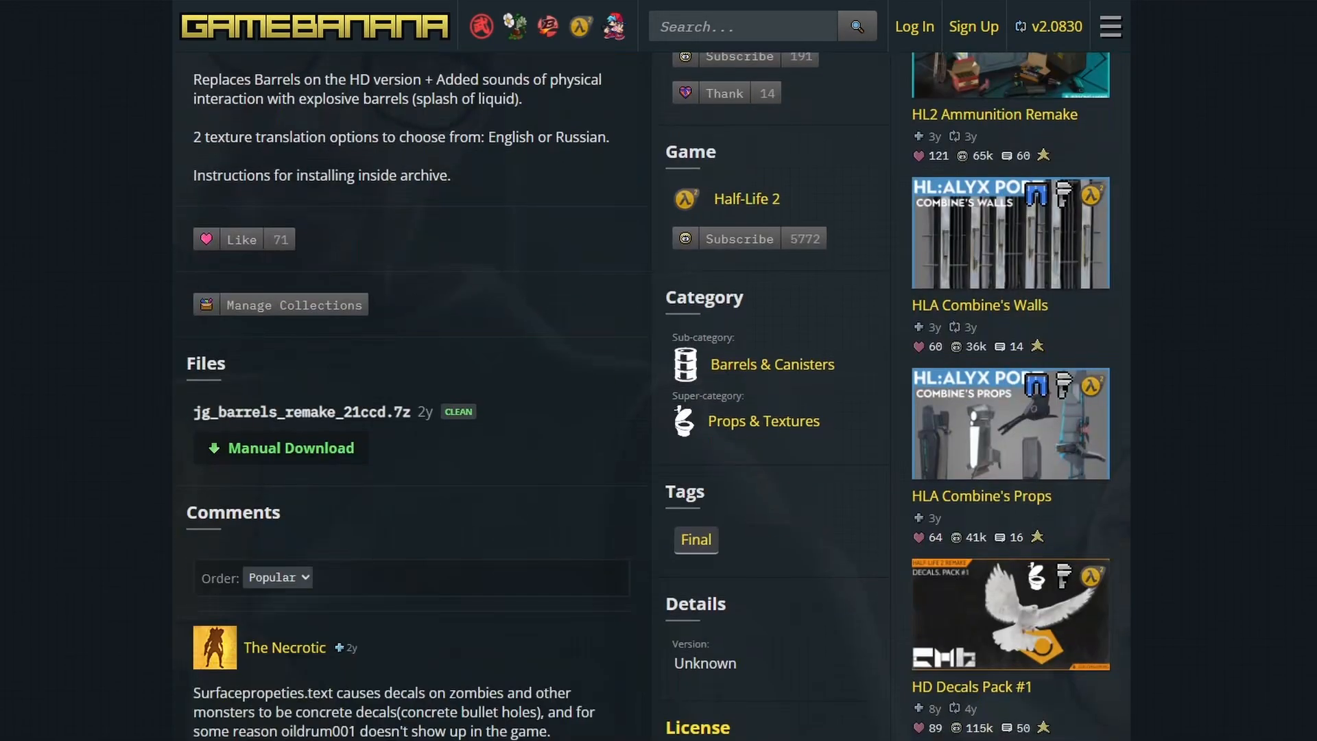
pyautogui.click(282, 449)
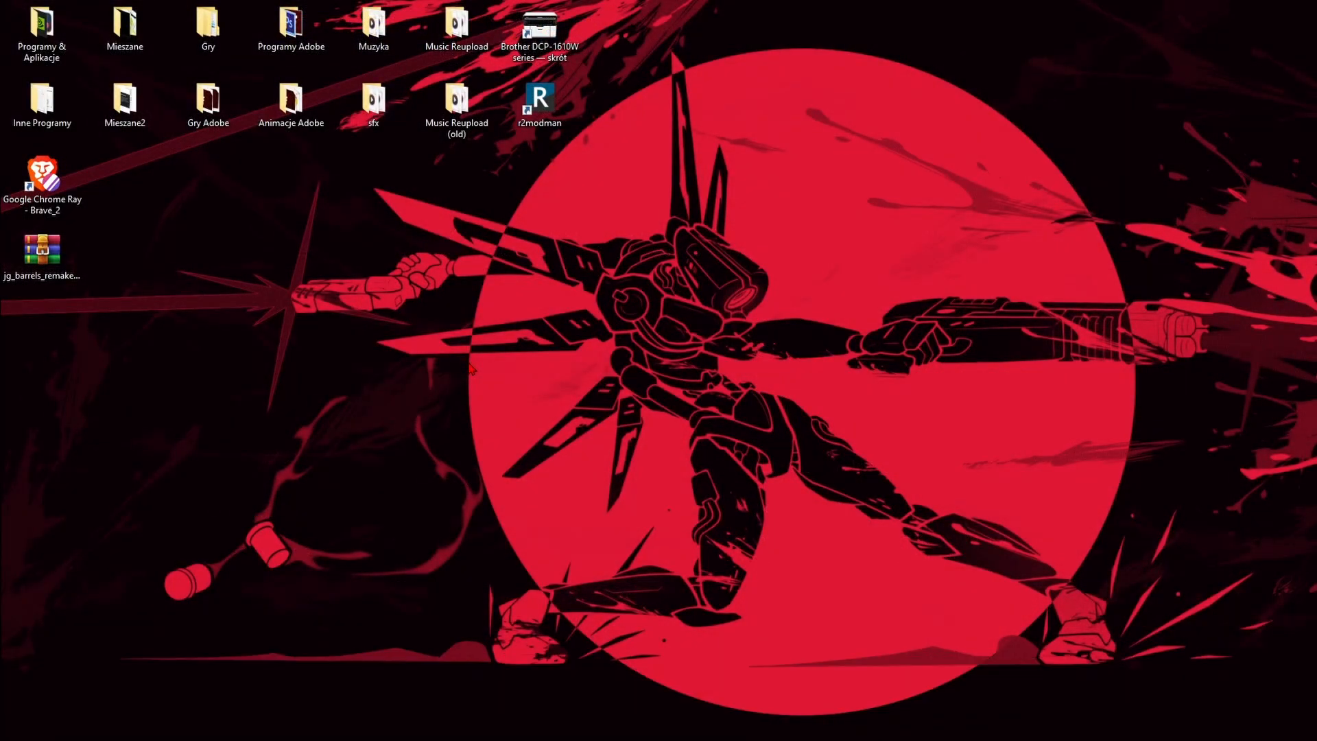
# Step: Extract the downloaded barrels archive with WinRAR into a jg_barrels_remake_21ccd folder on the desktop
pyautogui.rightClick(42, 257)
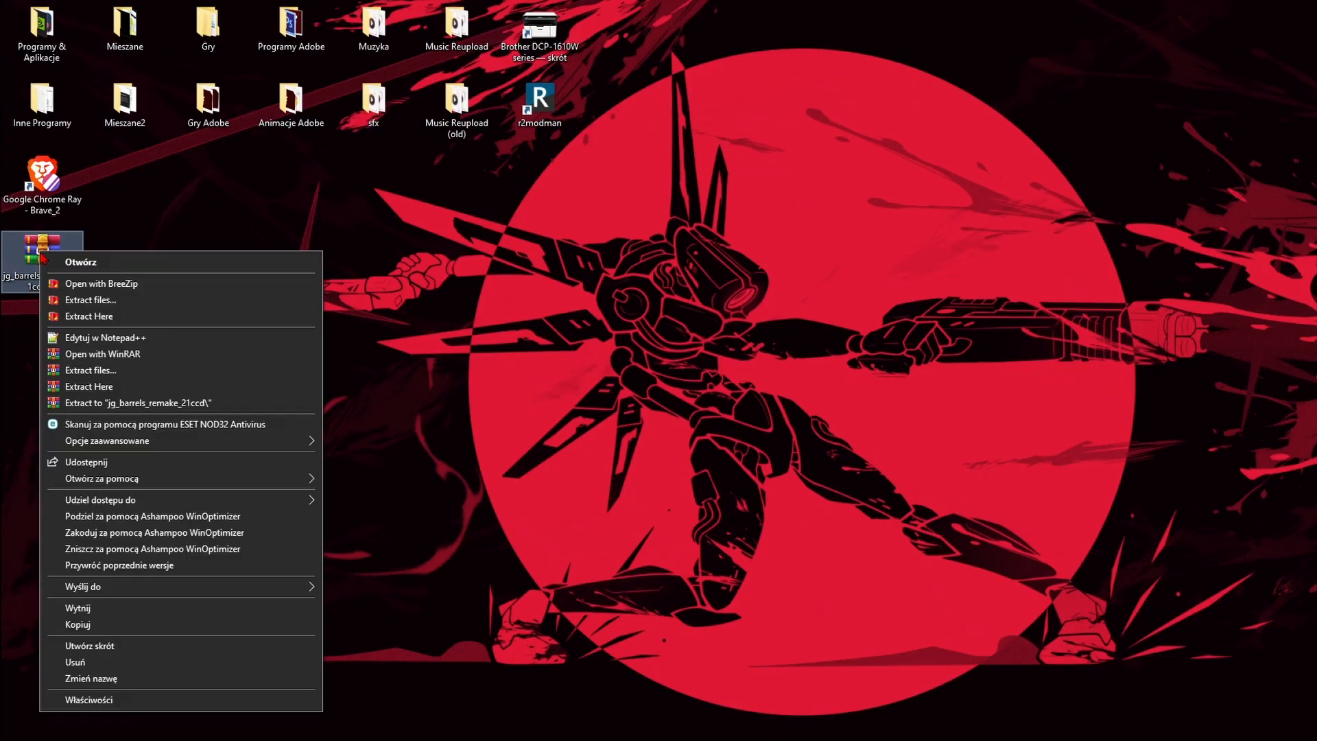
pyautogui.click(118, 376)
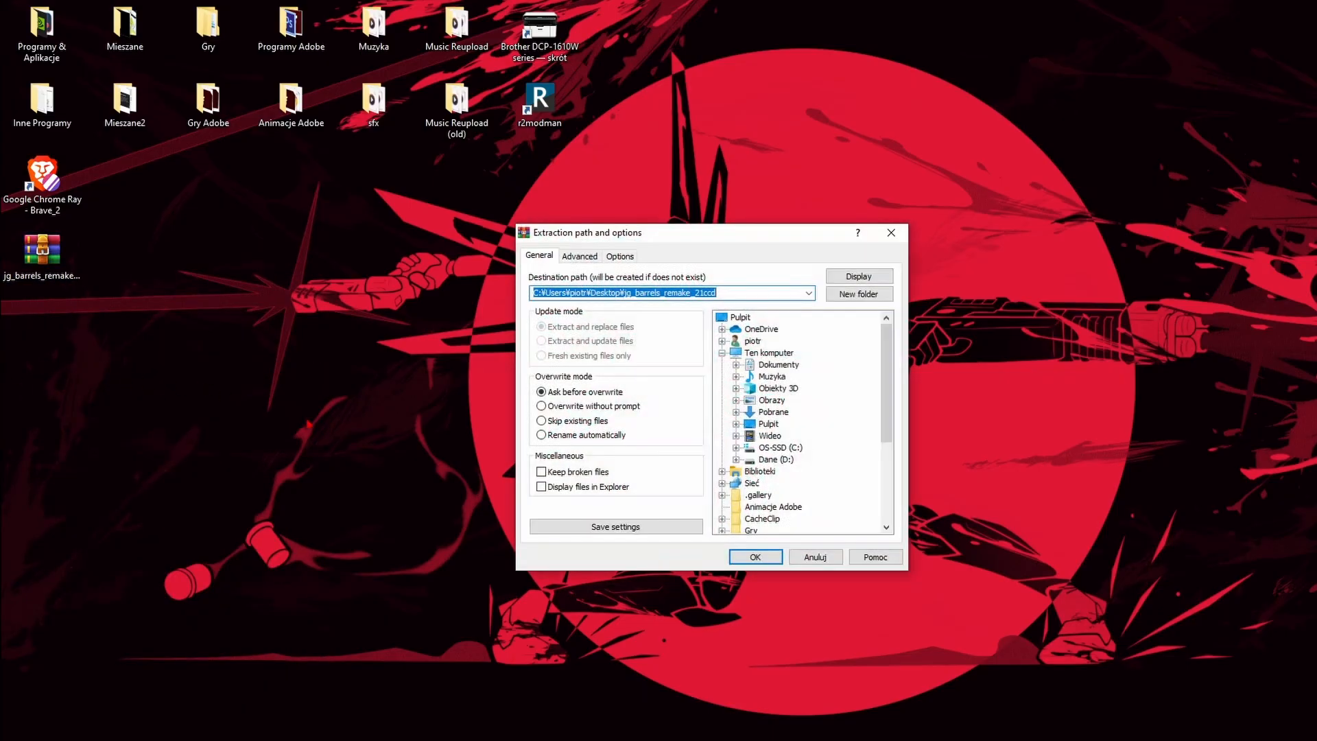
pyautogui.click(754, 557)
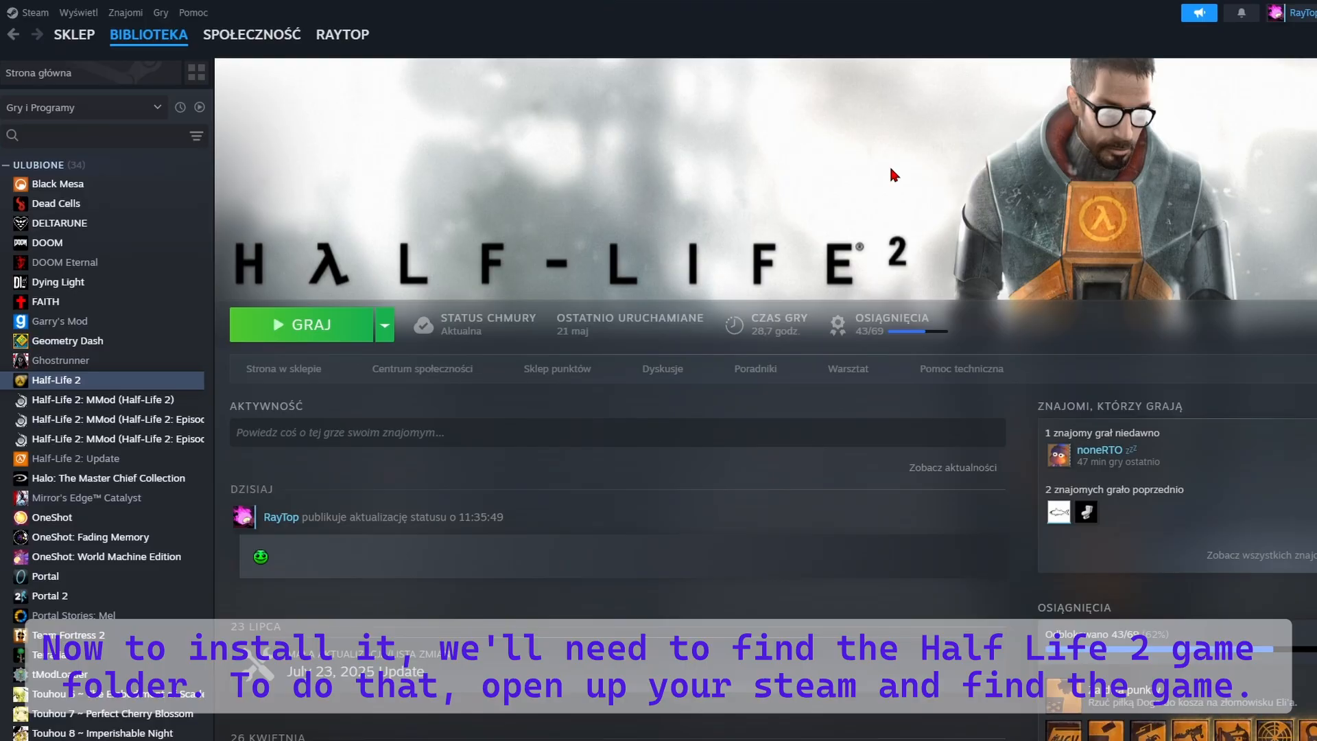
# Step: Switch to Steam and browse the local files of Half-Life 2 from the game library
pyautogui.rightClick(101, 370)
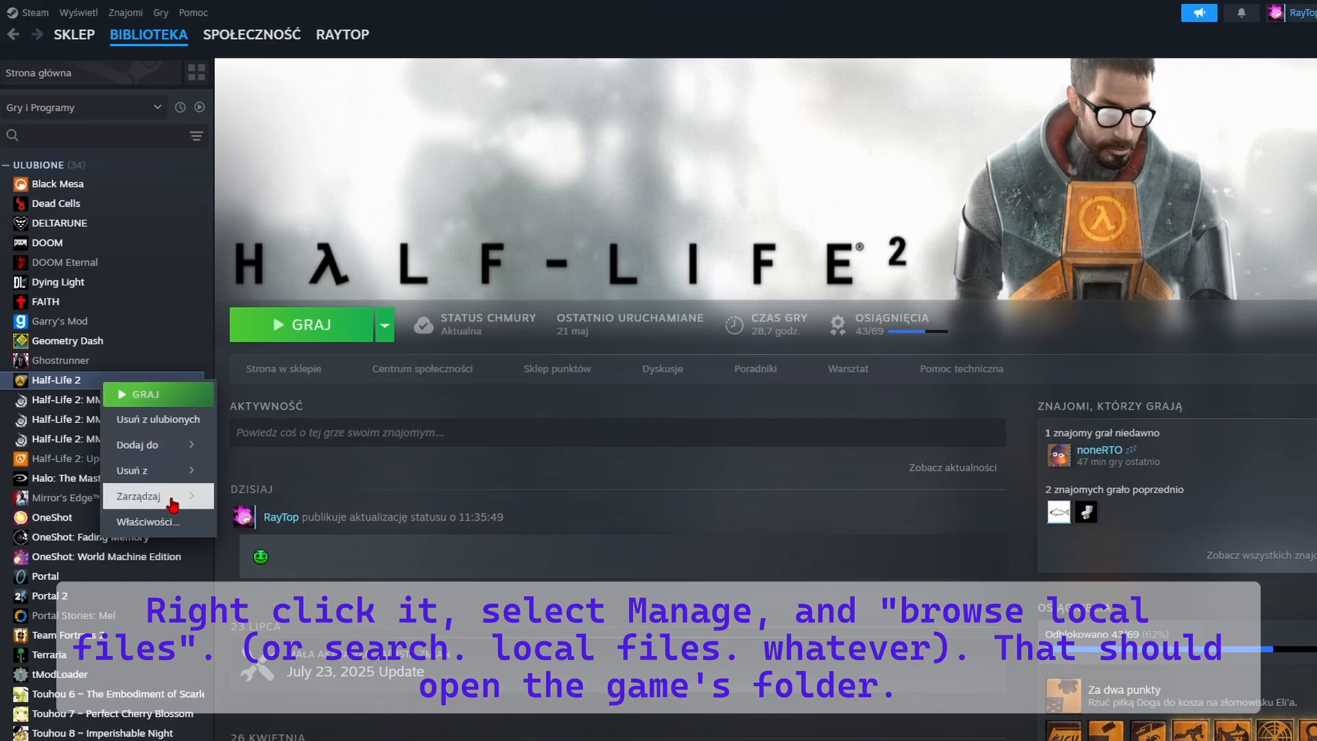
pyautogui.moveTo(175, 498)
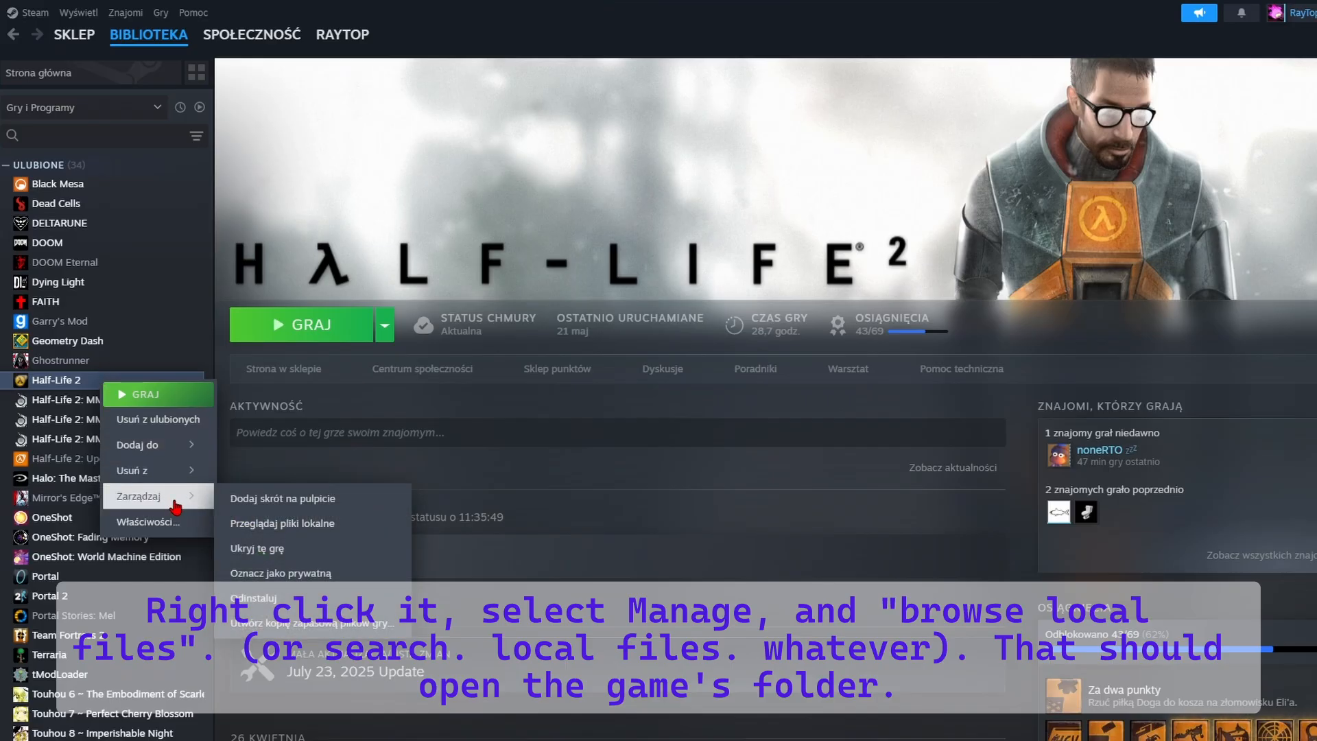
pyautogui.click(288, 525)
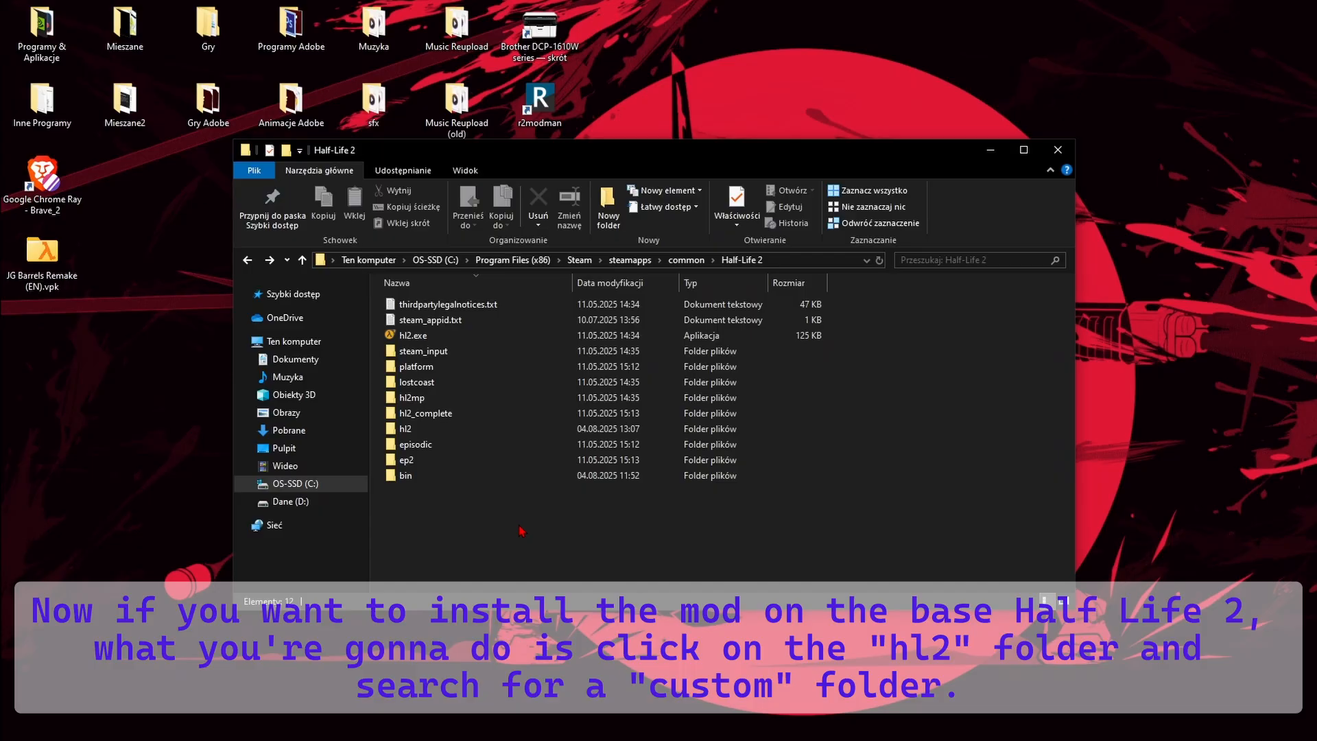
# Step: Create a new folder named custom inside the game's hl2 folder
pyautogui.doubleClick(443, 429)
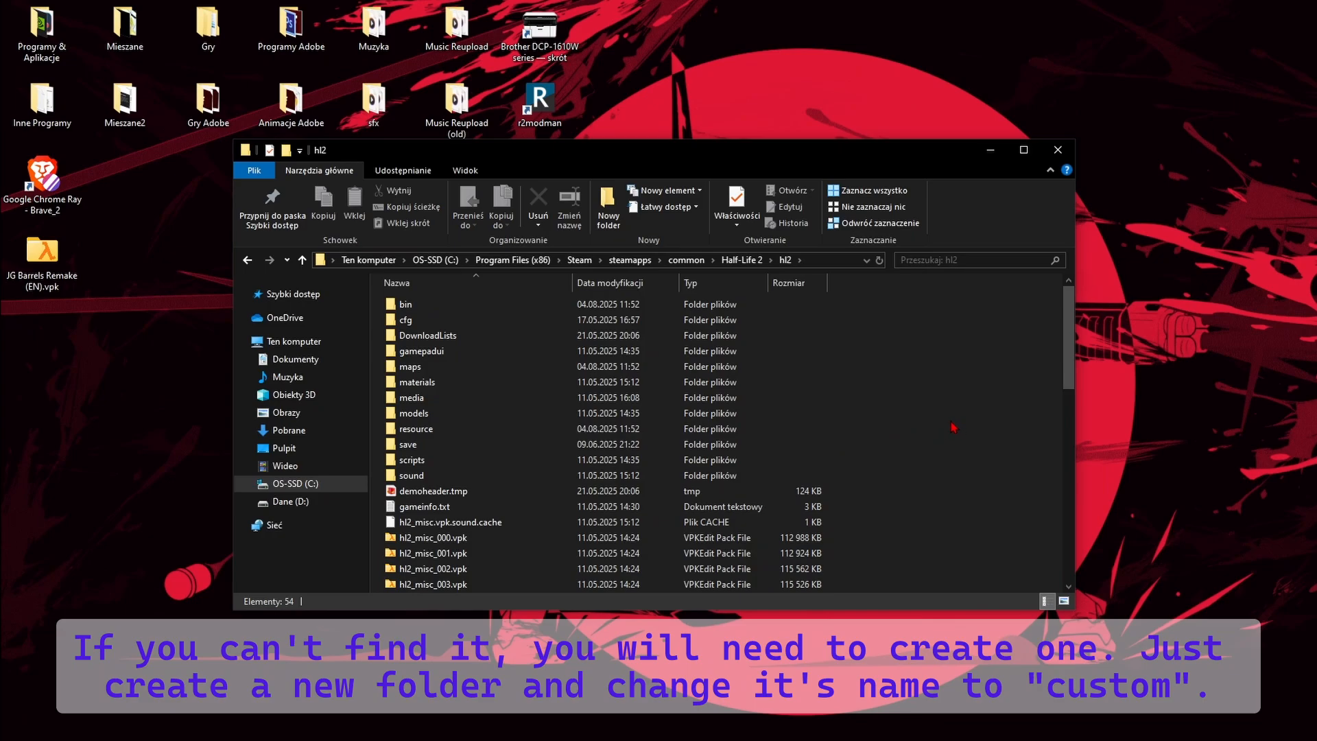
pyautogui.rightClick(999, 421)
pyautogui.moveTo(1029, 613)
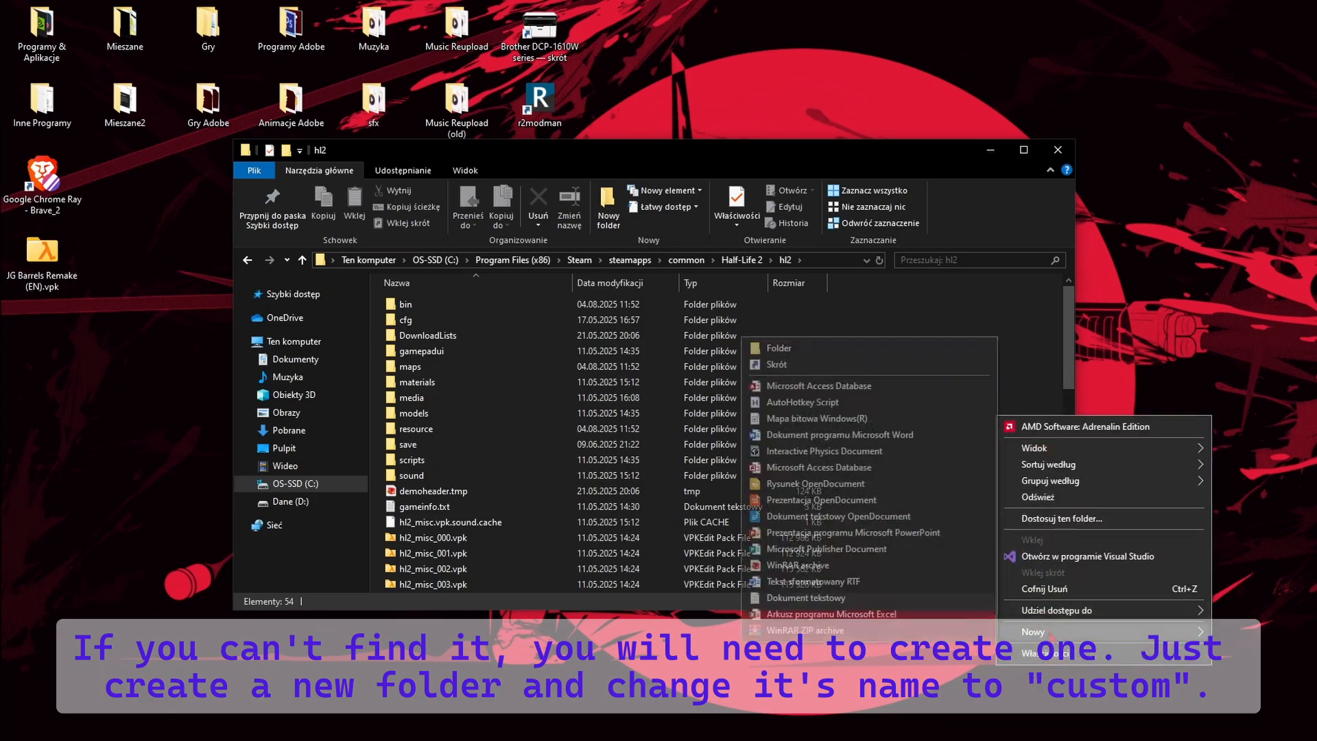
pyautogui.click(789, 349)
pyautogui.write('custom')
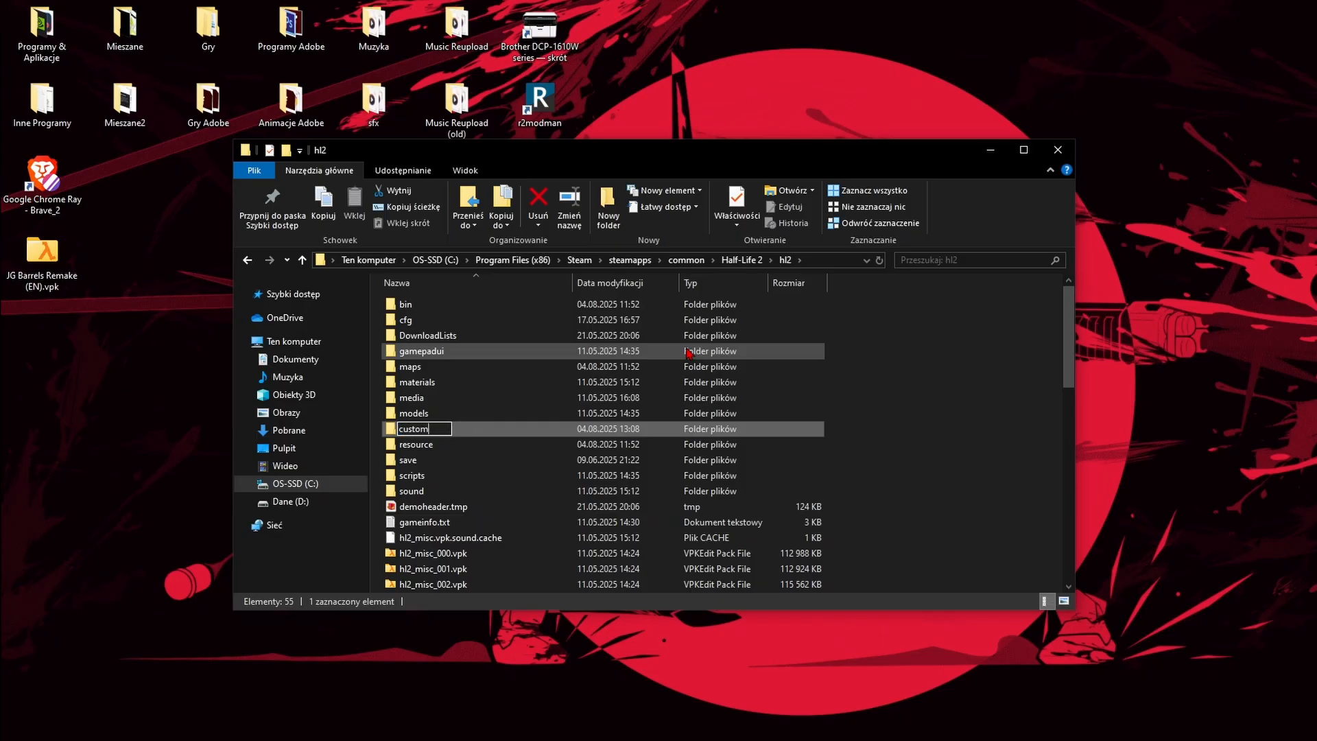
pyautogui.press('Return')
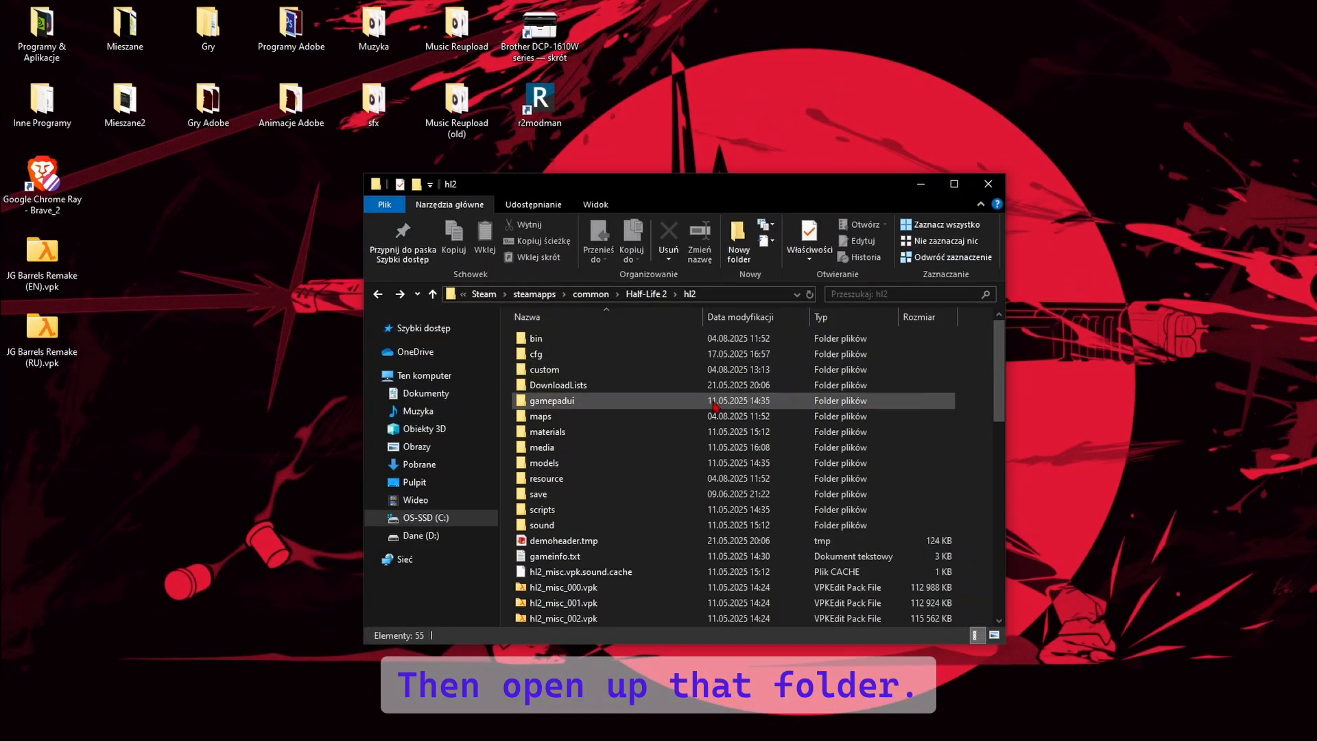
# Step: Open the custom folder and move JG Barrels Remake (EN).vpk from the desktop into it
pyautogui.doubleClick(686, 370)
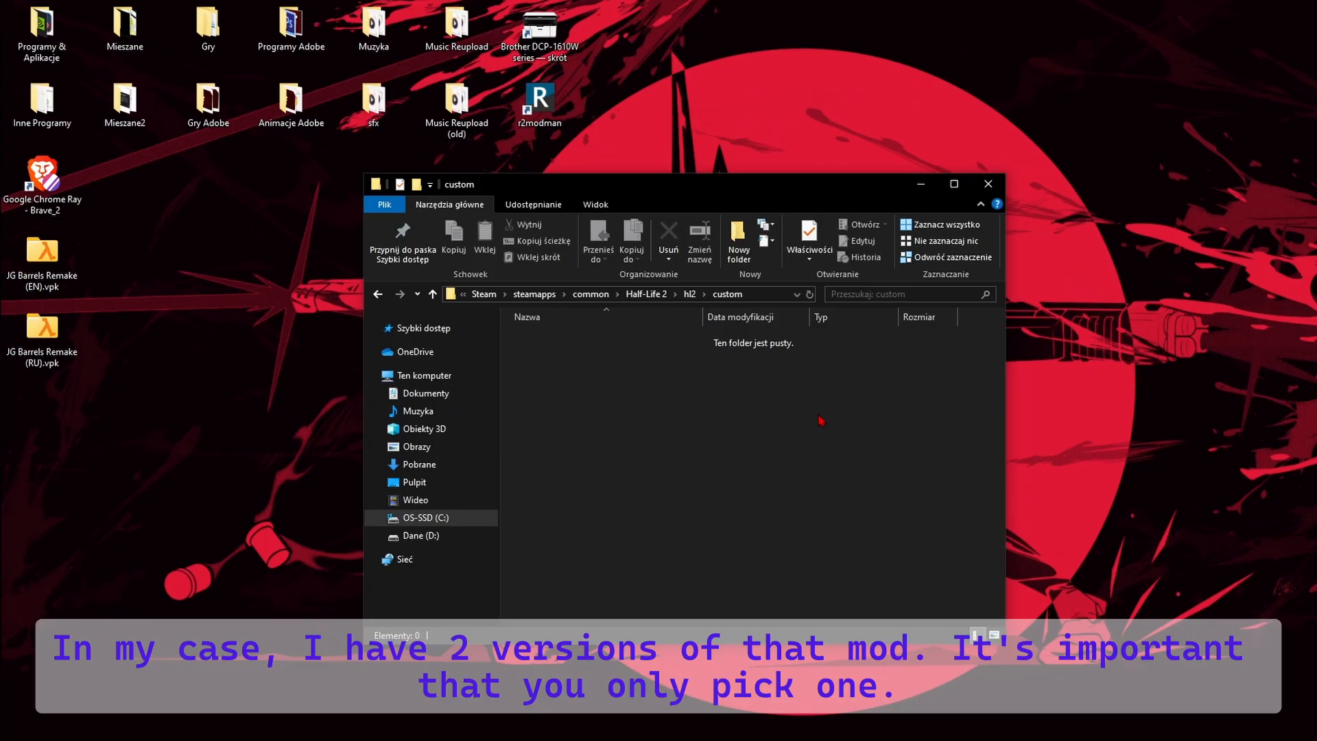
pyautogui.moveTo(68, 275); pyautogui.dragTo(660, 391)
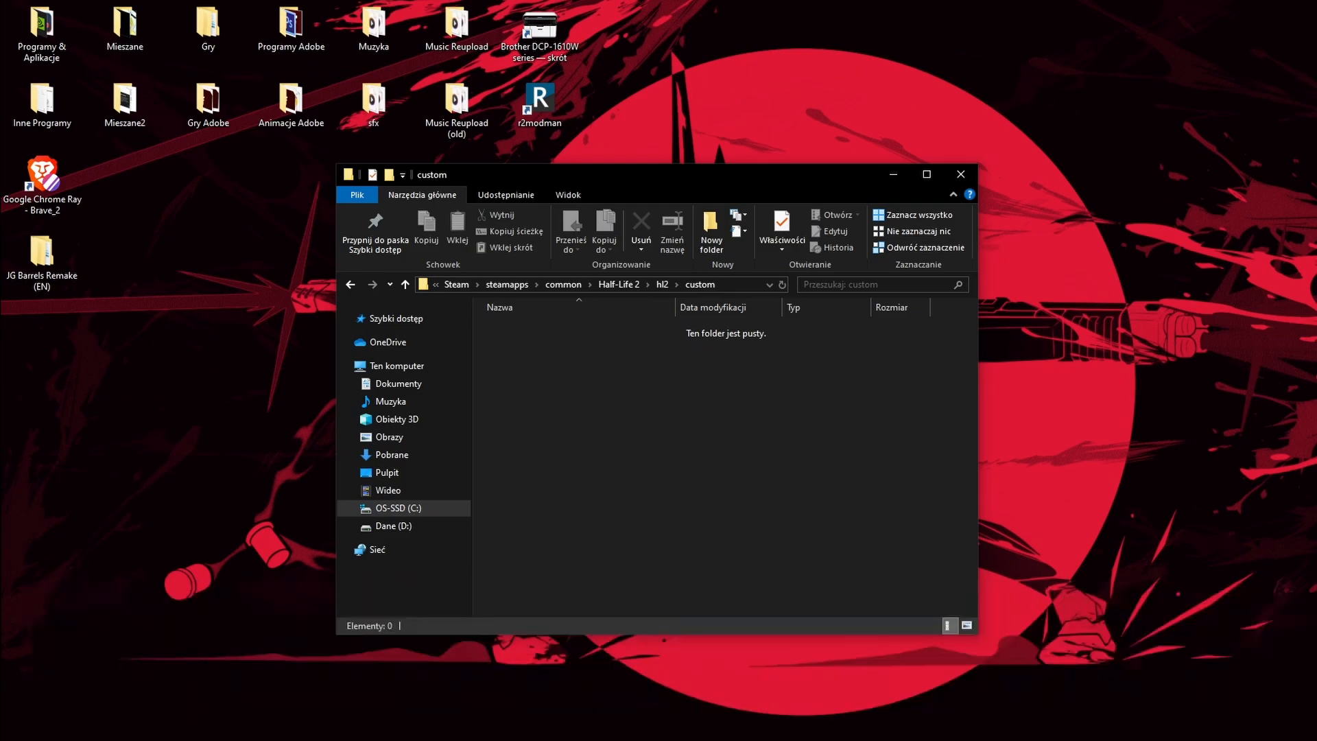
# Step: Move the inner JG Barrels Remake (EN) folder out of the unpacked desktop folder into the custom folder
pyautogui.doubleClick(42, 262)
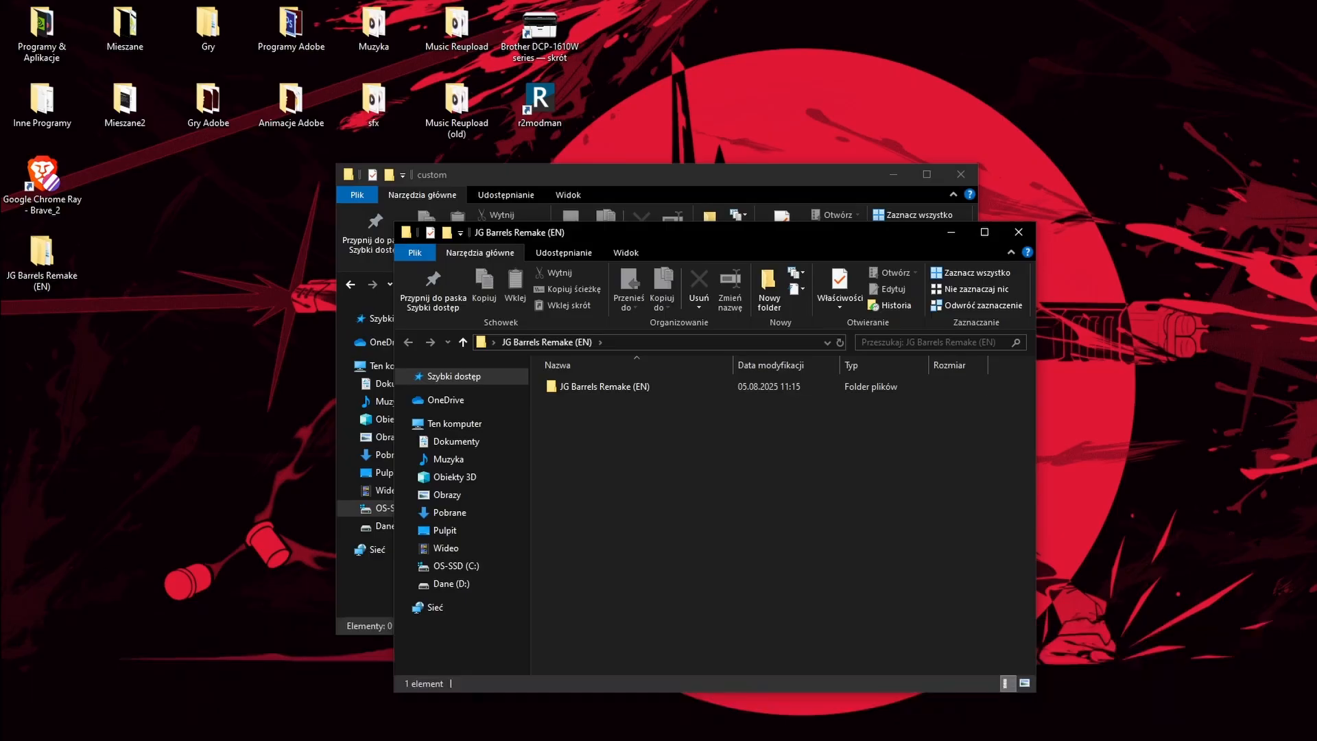
pyautogui.doubleClick(604, 386)
pyautogui.moveTo(720, 250); pyautogui.dragTo(301, 274)
pyautogui.hotkey('alt', 'Left')
pyautogui.moveTo(658, 175); pyautogui.dragTo(808, 166)
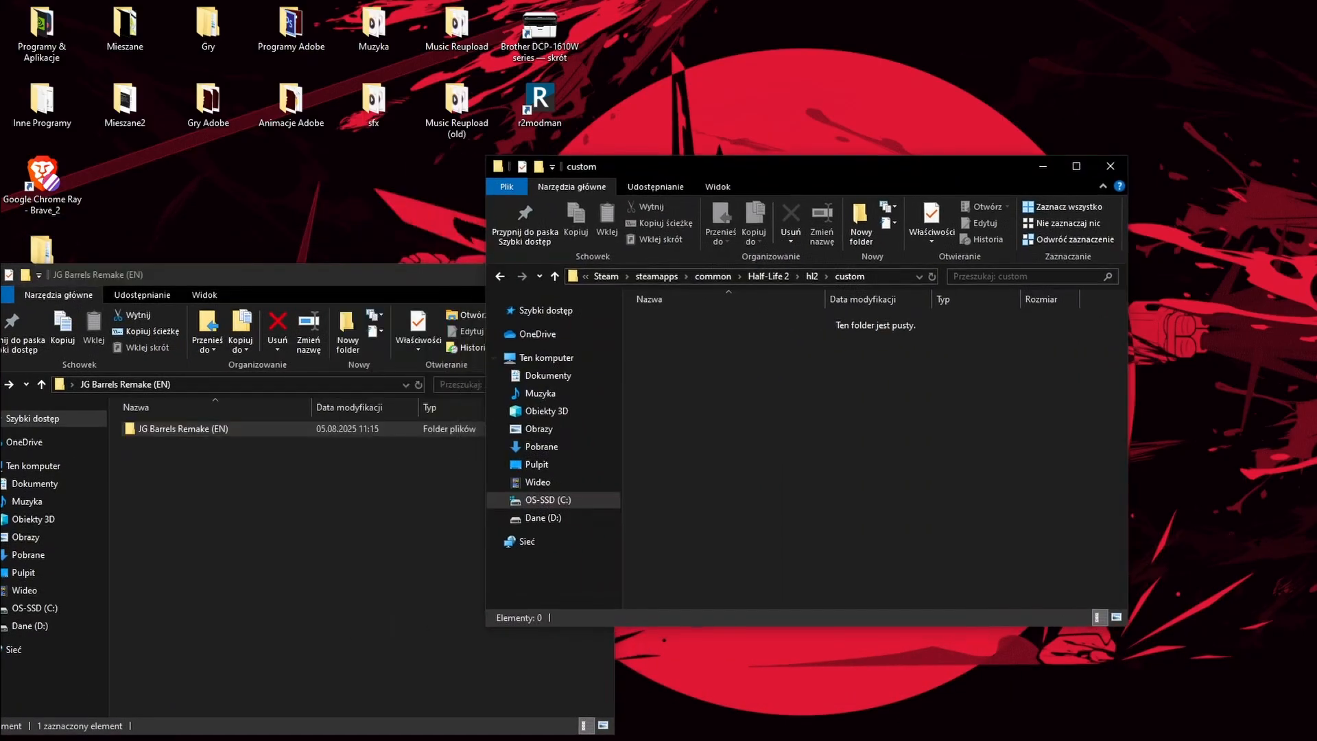
pyautogui.moveTo(177, 429); pyautogui.dragTo(731, 402)
pyautogui.moveTo(446, 274); pyautogui.dragTo(529, 245)
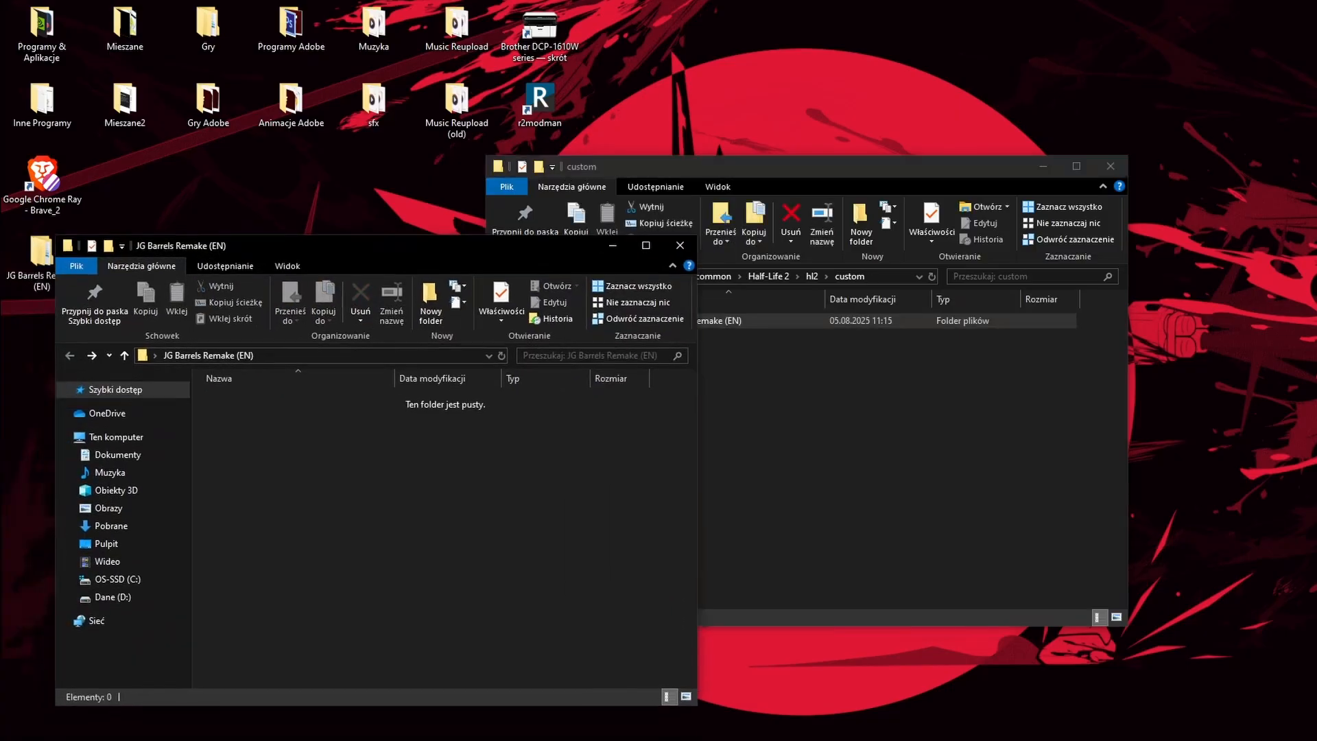
# Step: Close the emptied folder's window and delete the leftover JG Barrels Remake (EN) folder from the desktop
pyautogui.click(680, 245)
pyautogui.rightClick(41, 261)
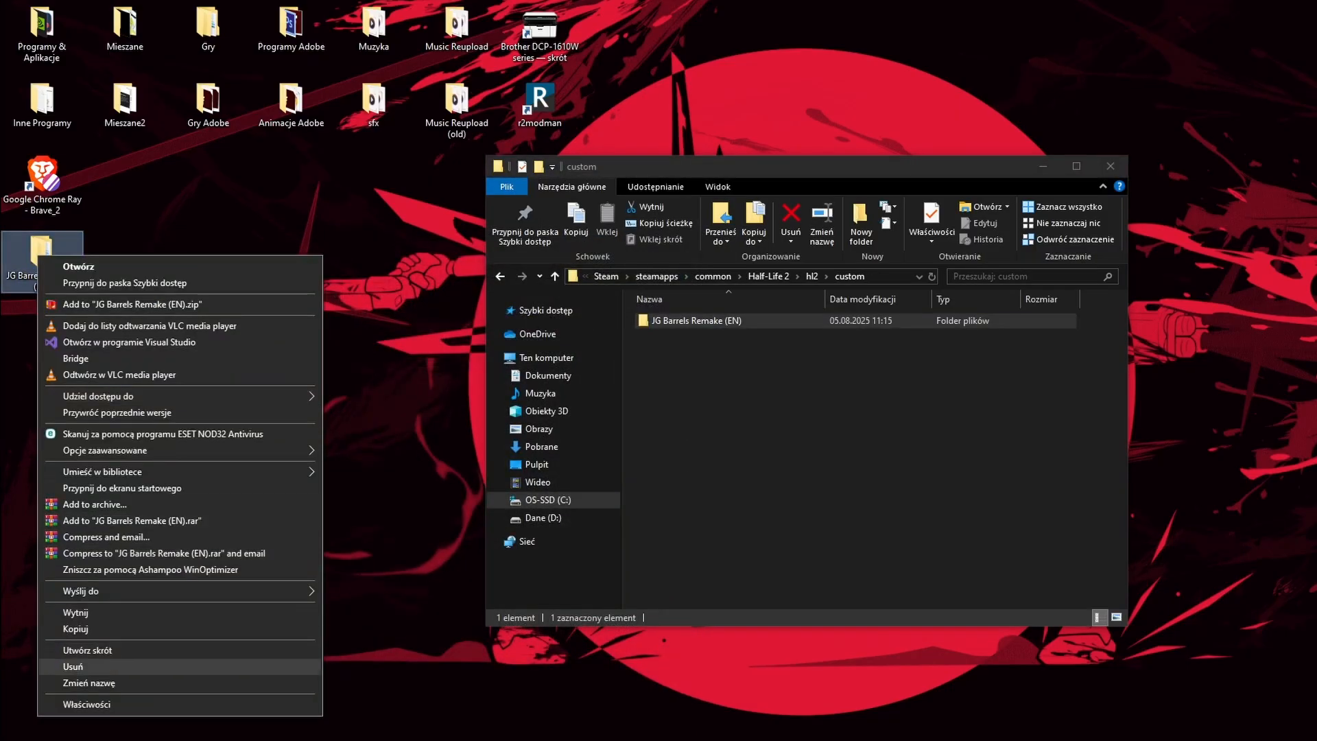
pyautogui.click(72, 666)
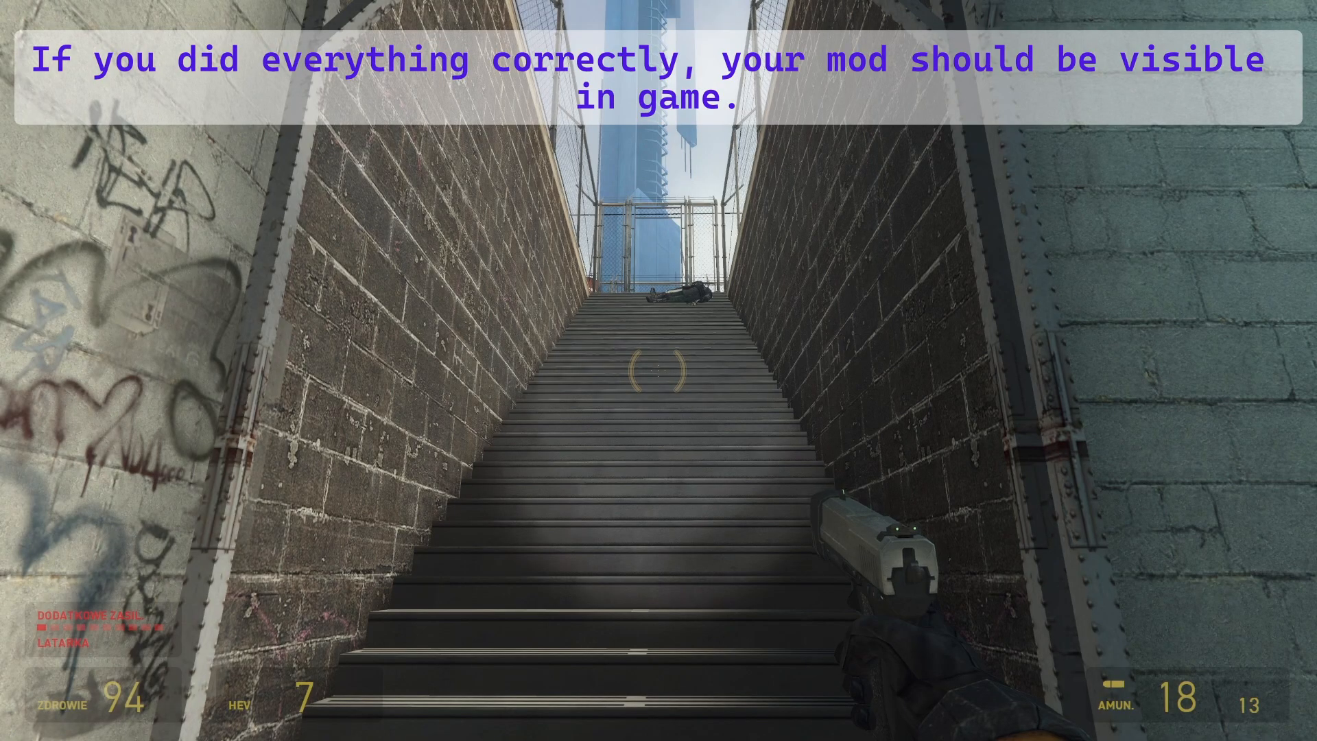
pyautogui.press('w')
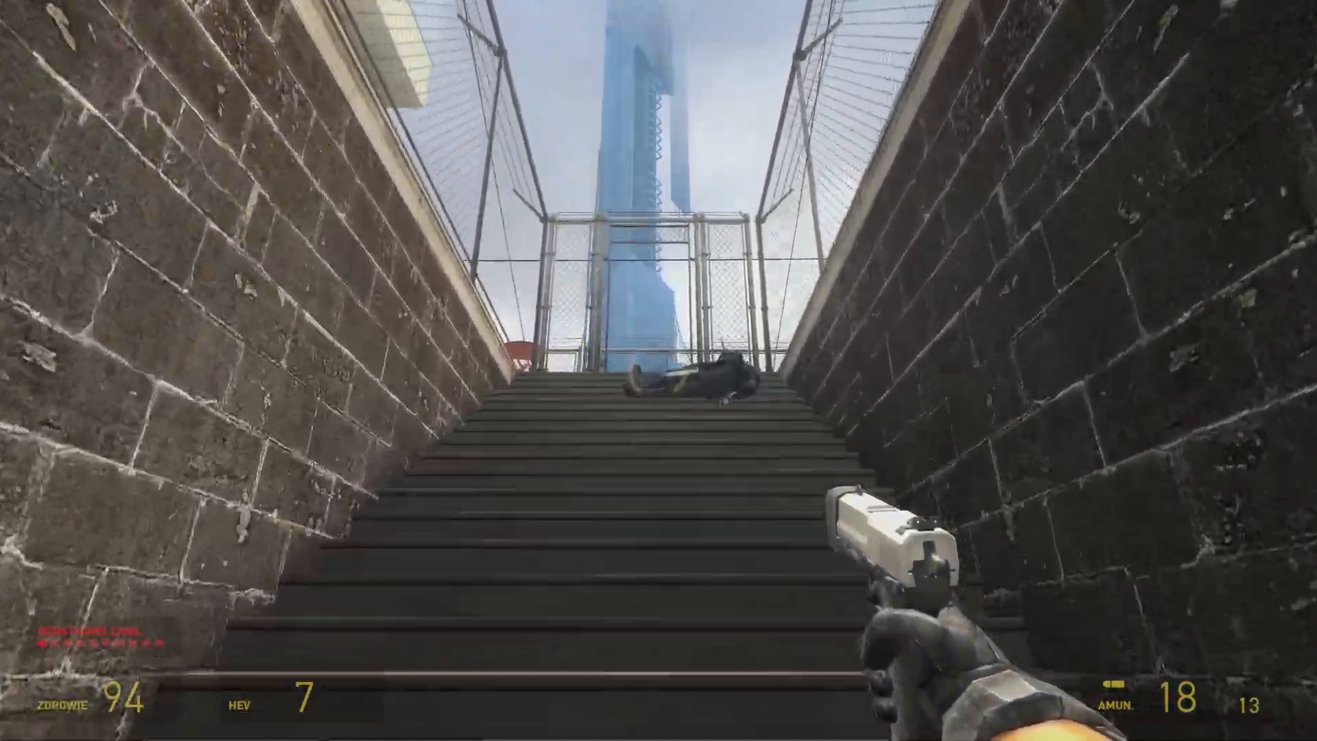
pyautogui.press('w')
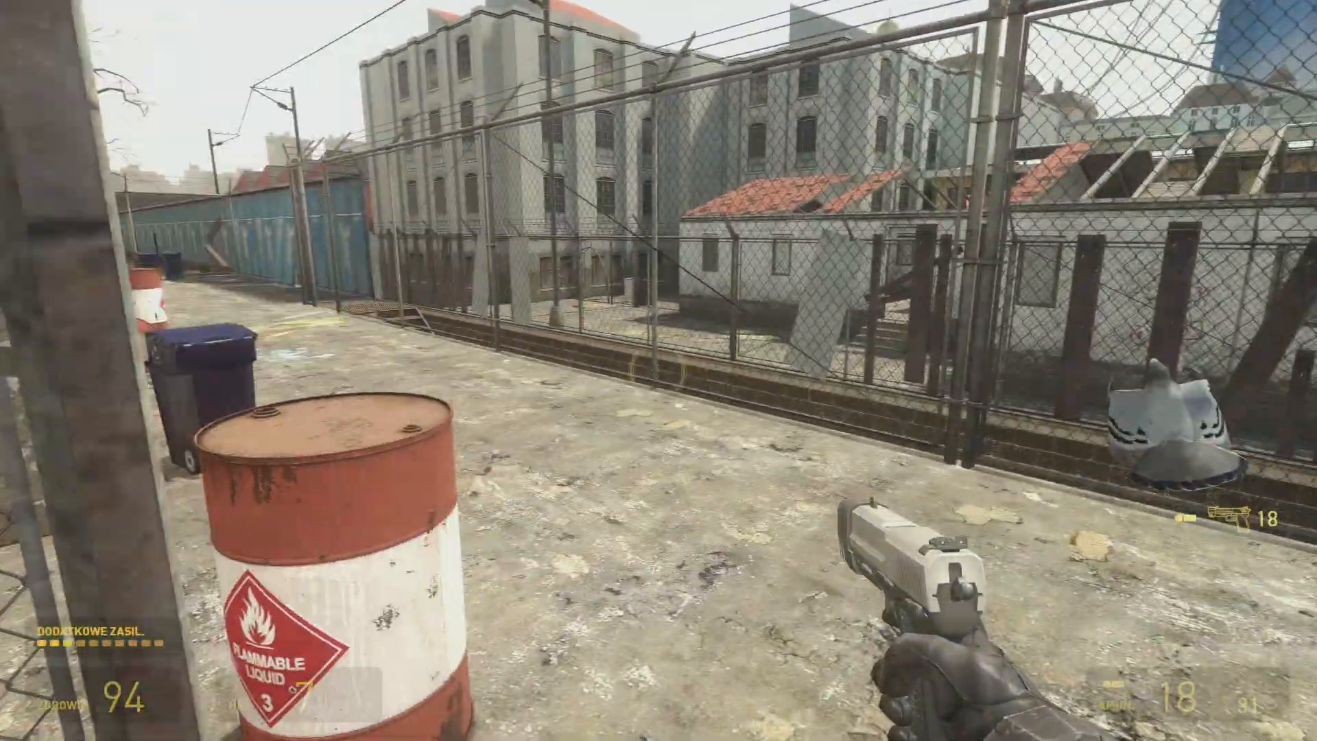
pyautogui.press('e')
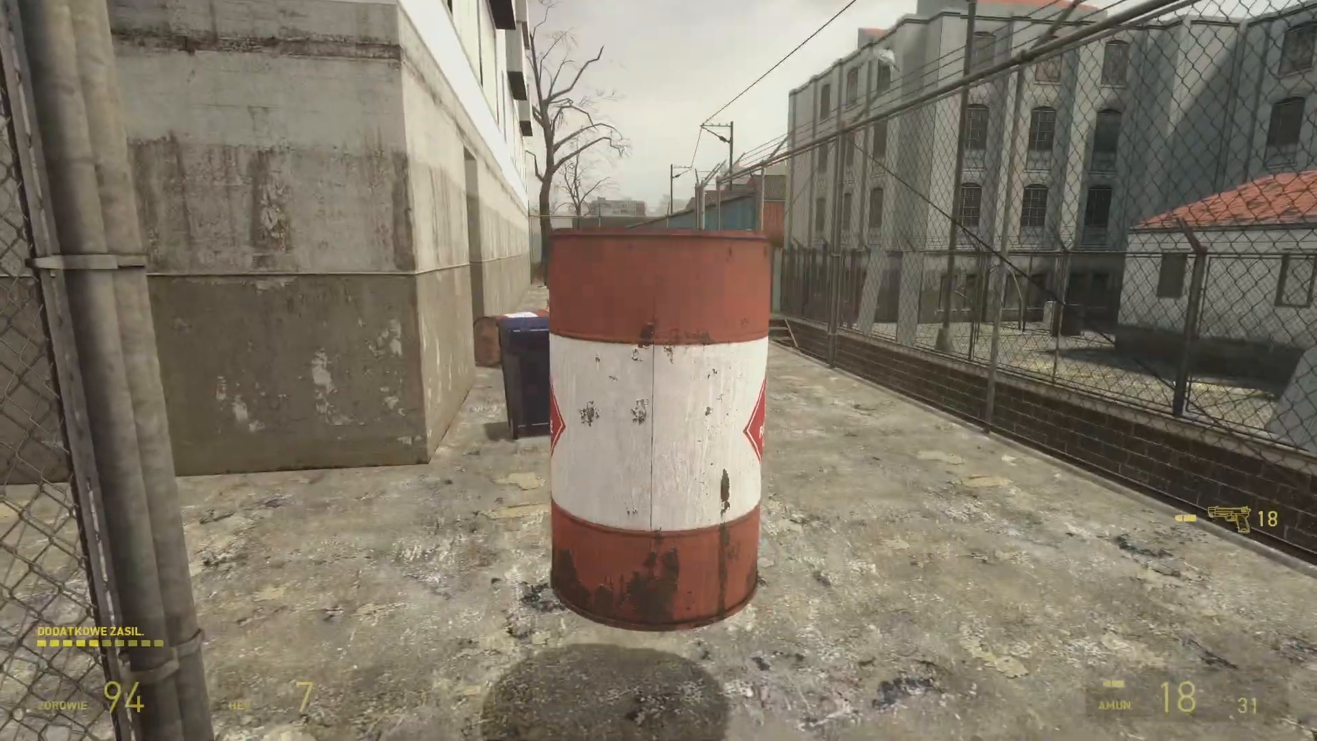
pyautogui.press('e')
pyautogui.click(659, 370)
pyautogui.click(658, 371)
pyautogui.click(659, 371)
pyautogui.click(659, 370)
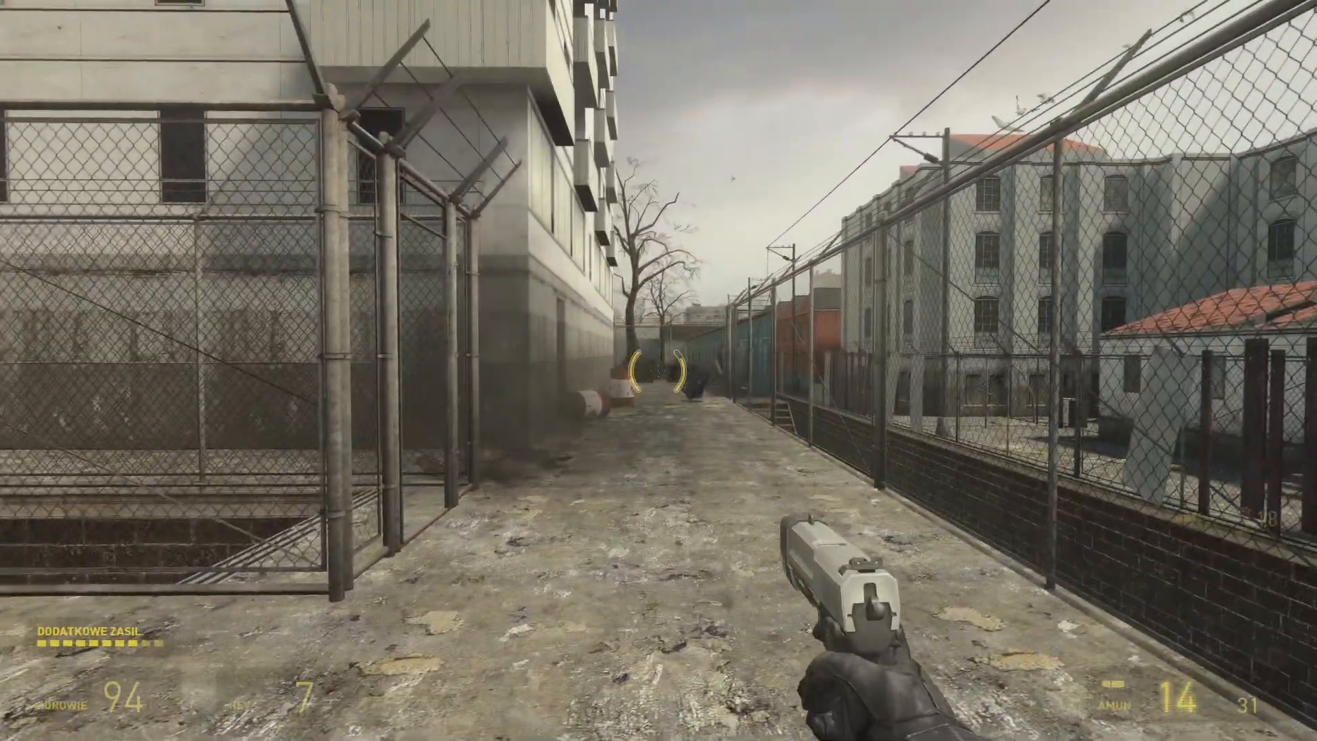
pyautogui.click(658, 370)
pyautogui.click(659, 370)
pyautogui.click(659, 371)
pyautogui.click(659, 371)
pyautogui.click(659, 371)
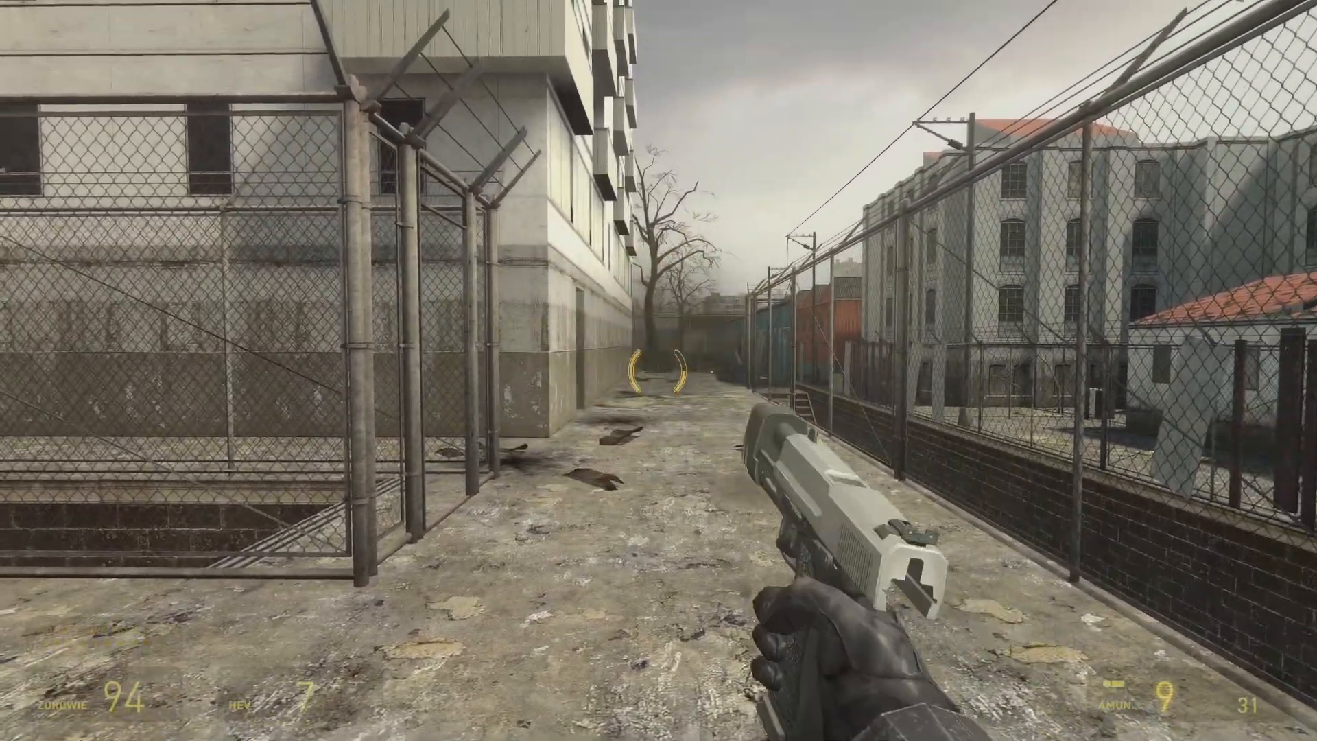
pyautogui.press('r')
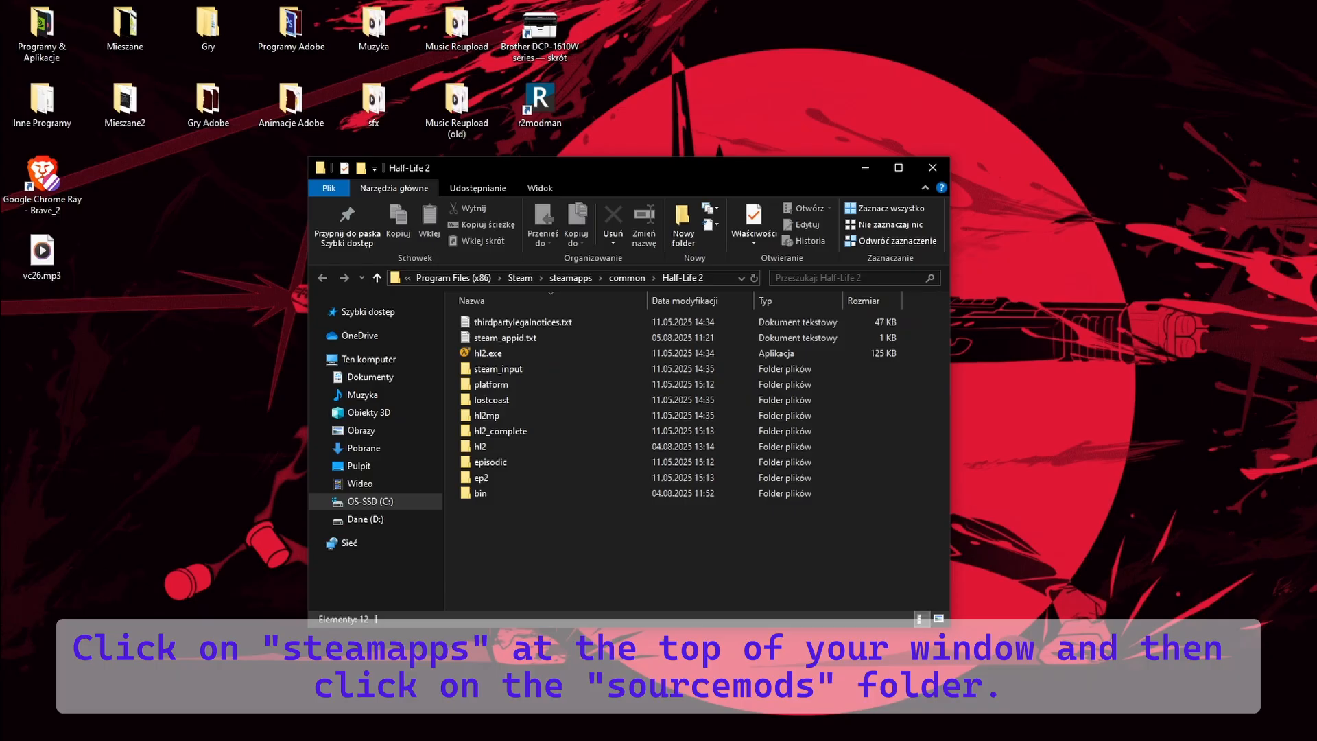
# Step: Go from the Half-Life 2 folder up to steamapps and open the HL2MMod_HL2 folder inside sourcemods
pyautogui.click(571, 278)
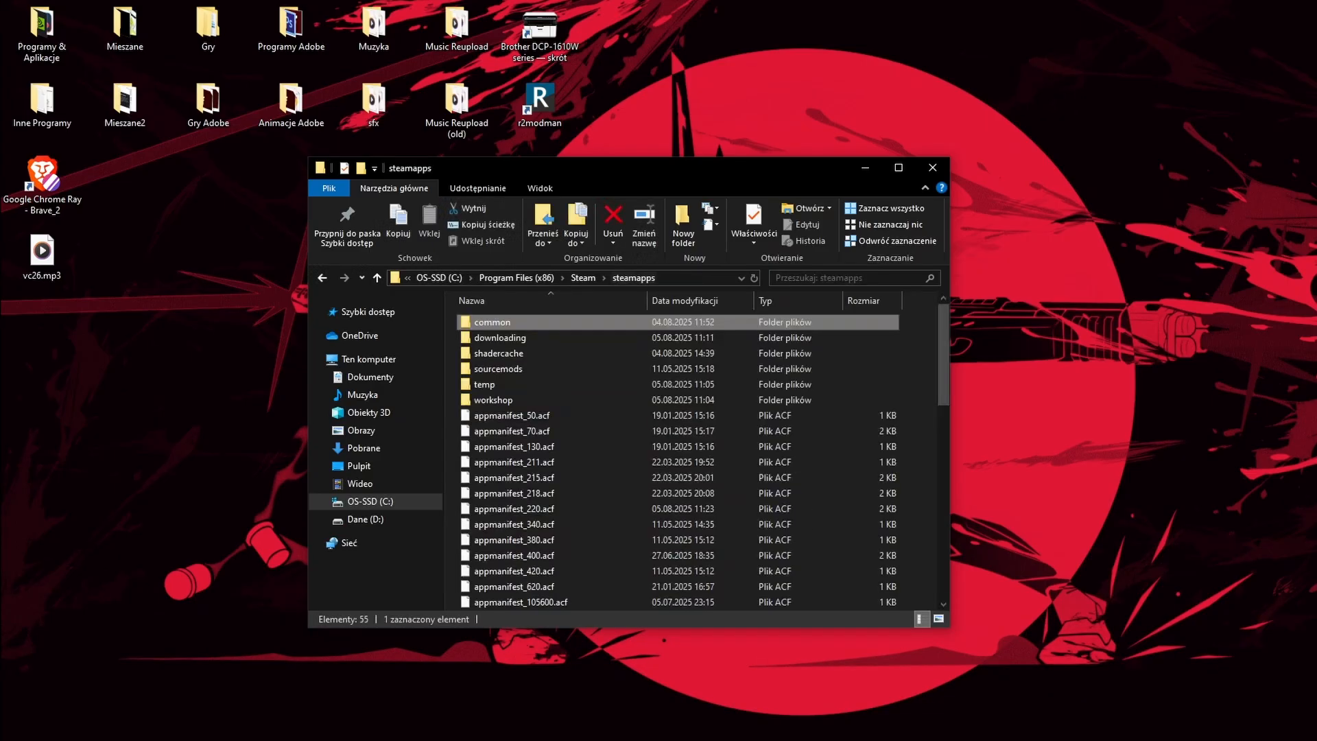
pyautogui.doubleClick(498, 369)
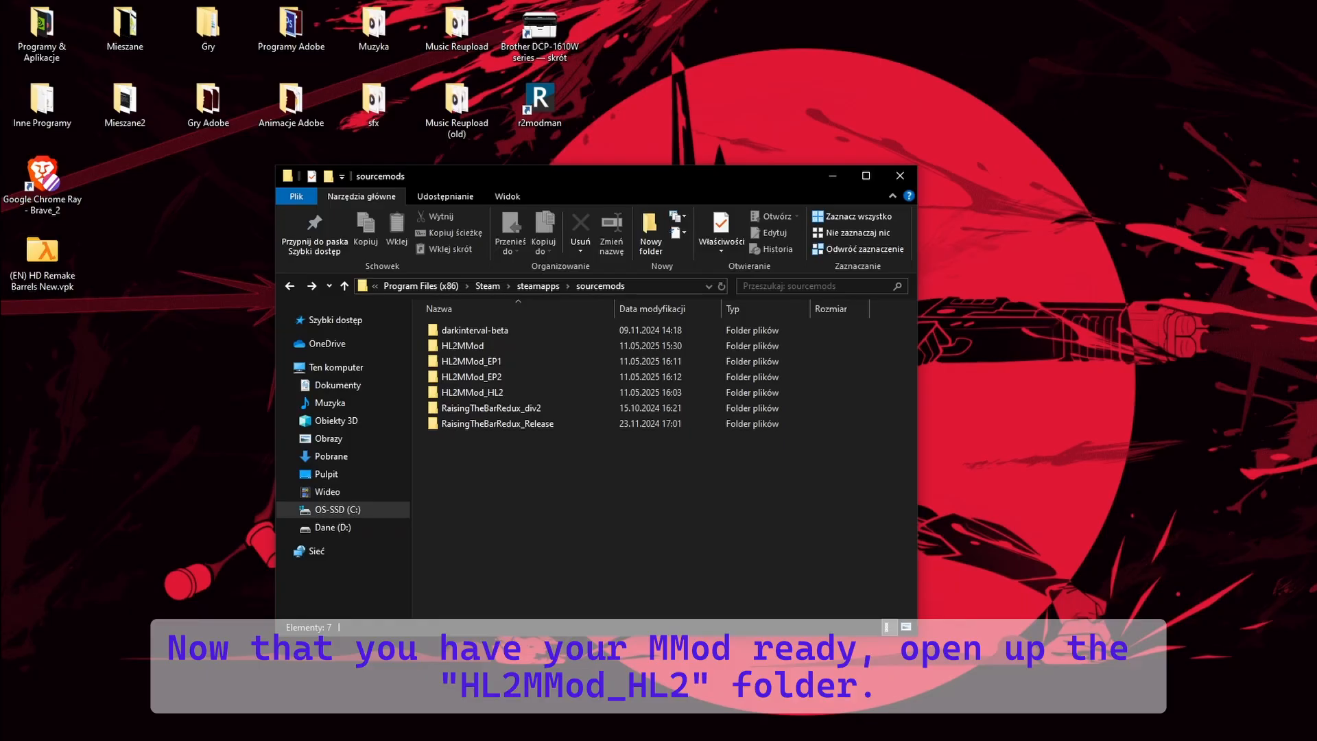
pyautogui.doubleClick(471, 393)
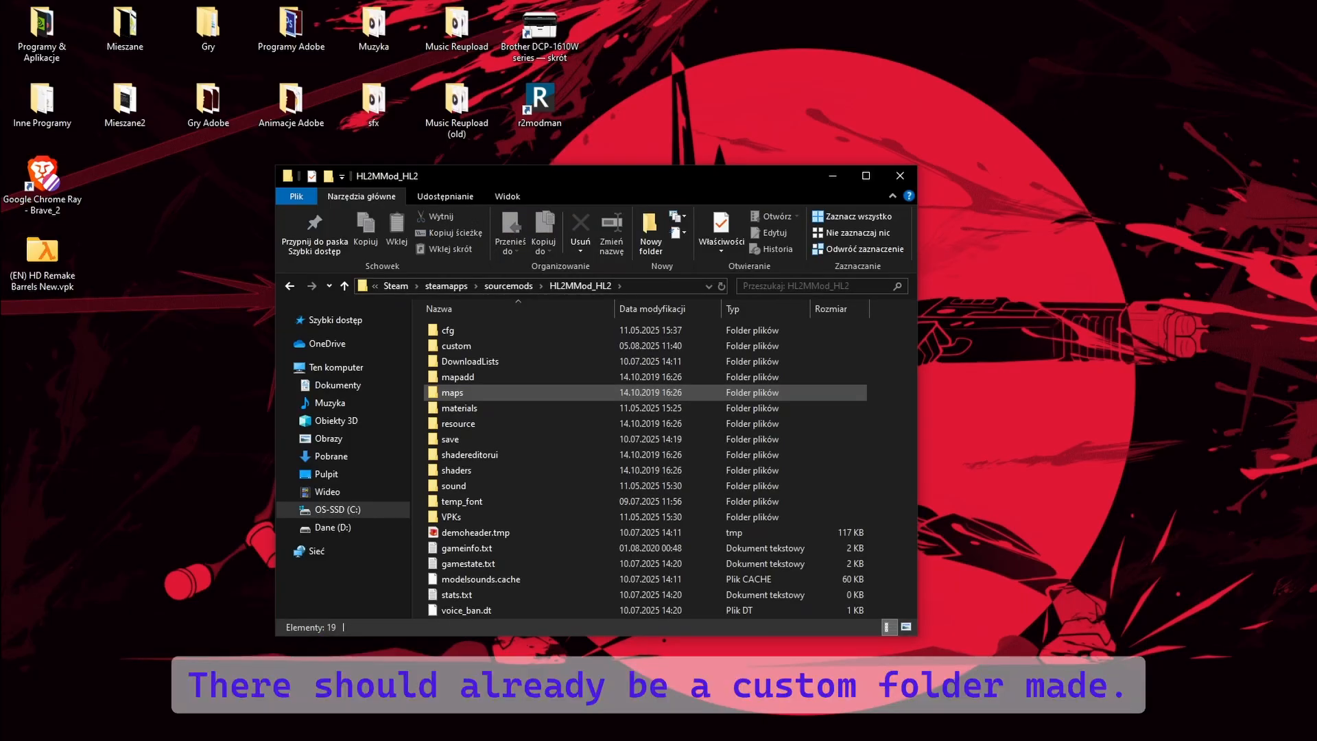
# Step: Open the custom folder inside HL2MMod_HL2 and move (EN) HD Remake Barrels New.vpk from the desktop into it
pyautogui.doubleClick(456, 346)
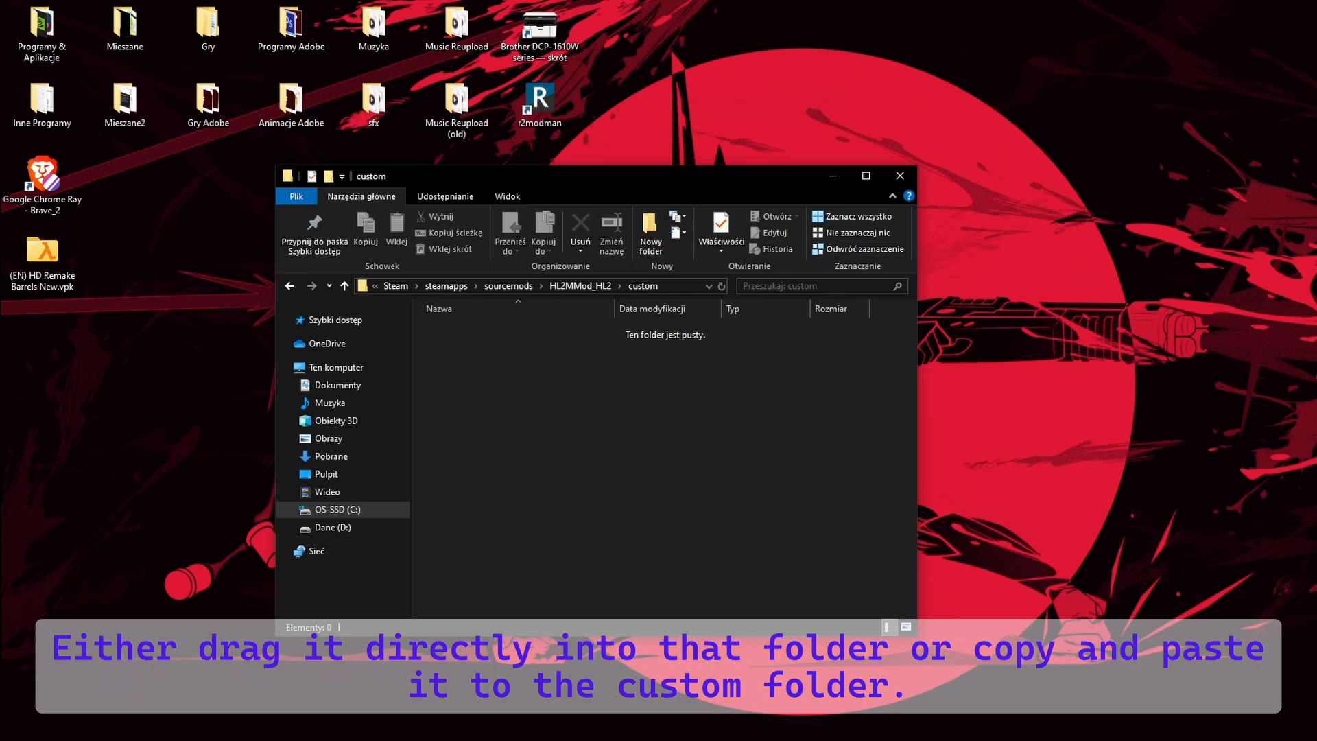
pyautogui.moveTo(46, 255); pyautogui.dragTo(593, 417)
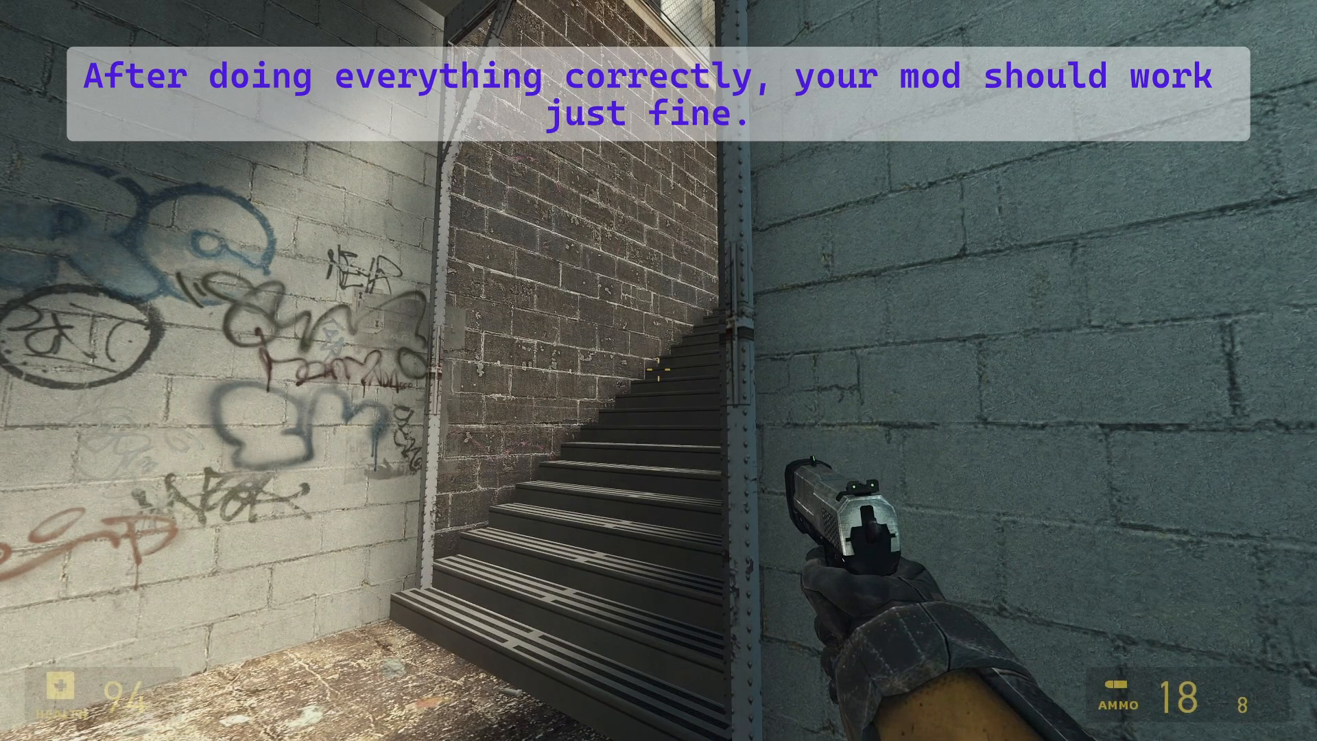
pyautogui.press('w')
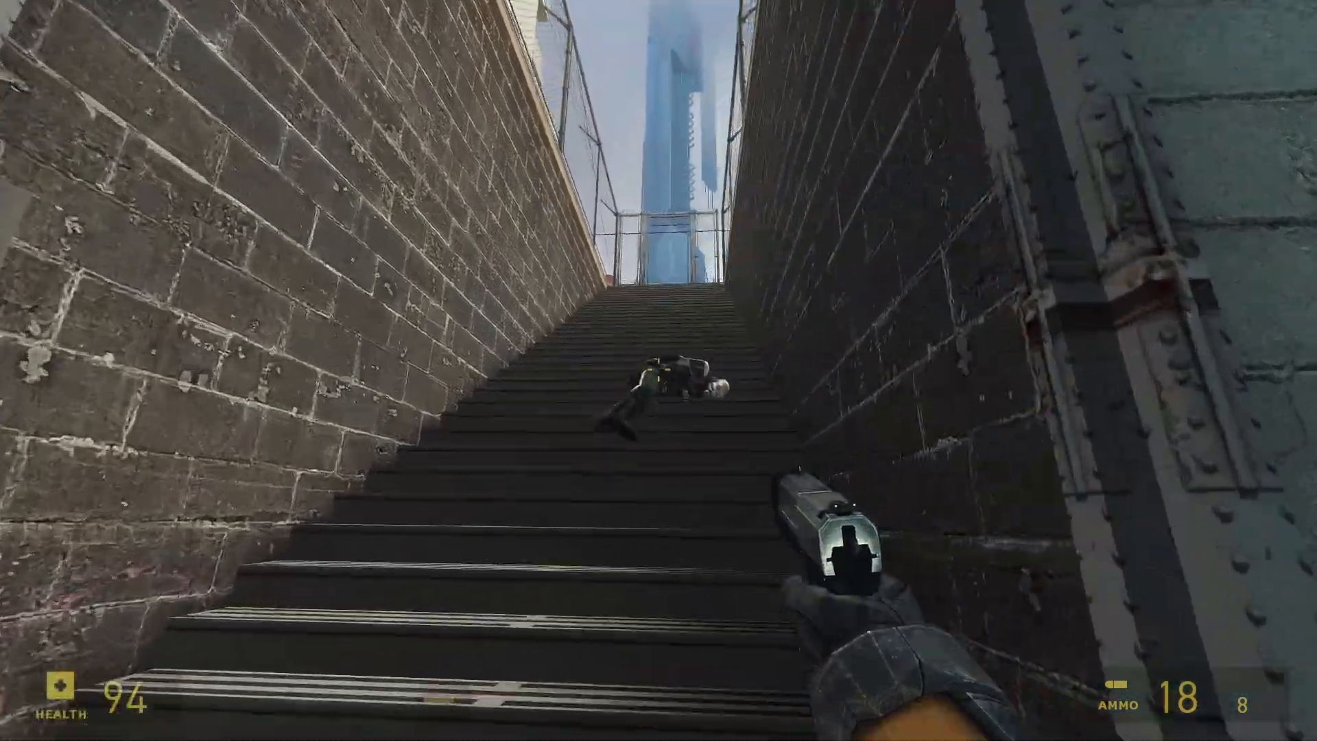
pyautogui.press('w')
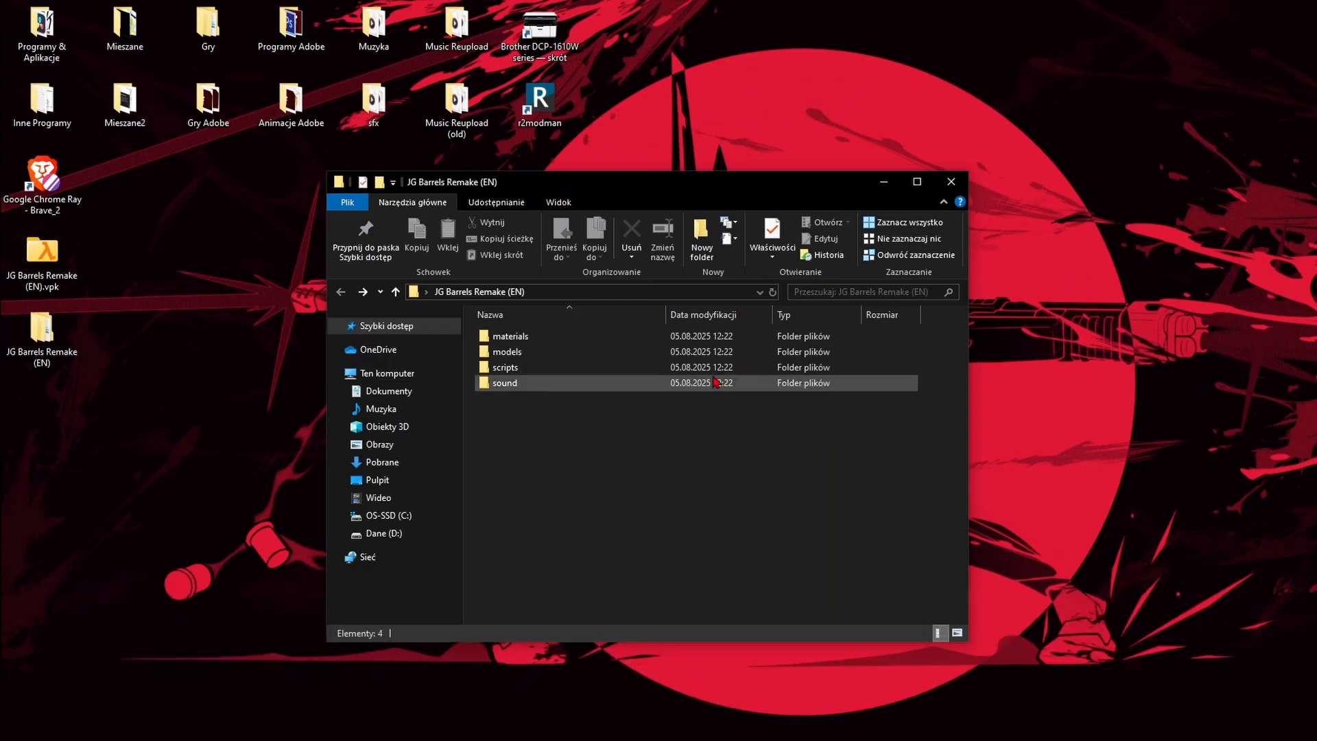
# Step: Browse the unpacked JG Barrels Remake (EN) folder through materials and models to the oil drum files in props_c17
pyautogui.doubleClick(519, 336)
pyautogui.doubleClick(520, 336)
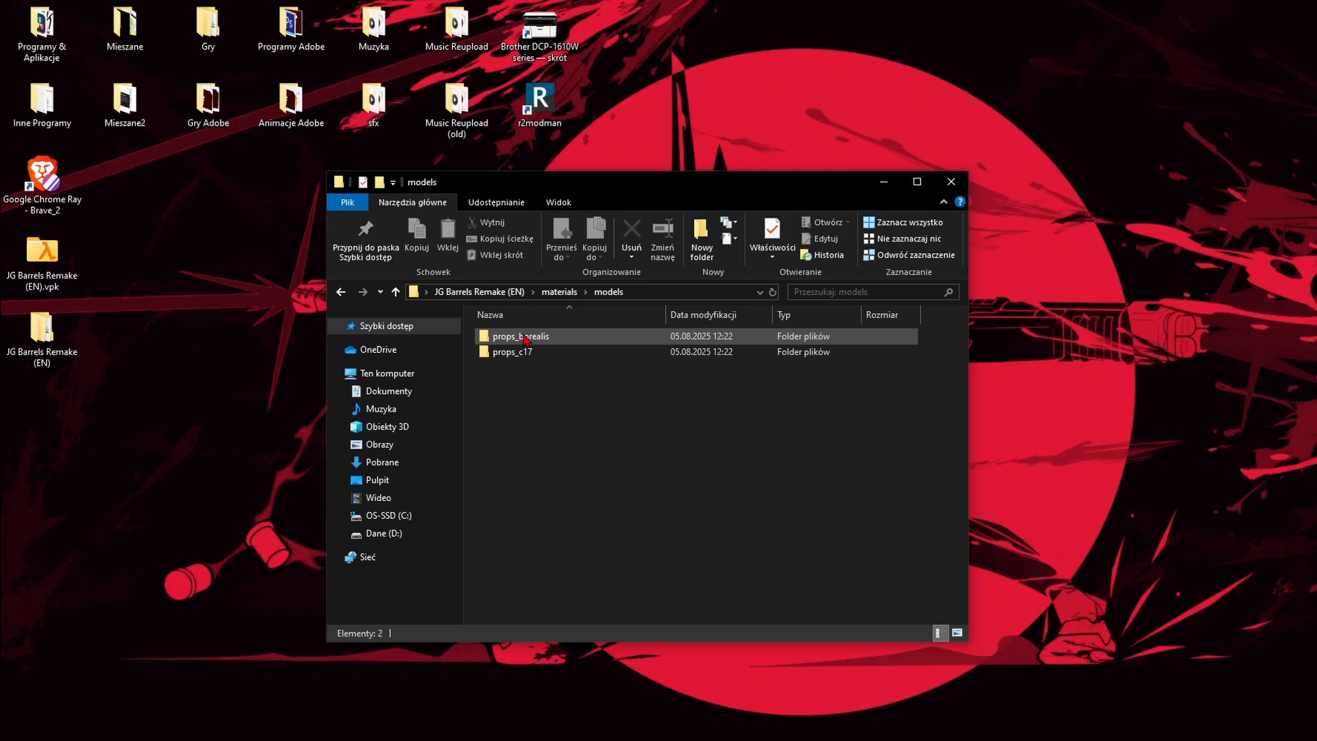
pyautogui.doubleClick(559, 352)
pyautogui.doubleClick(559, 353)
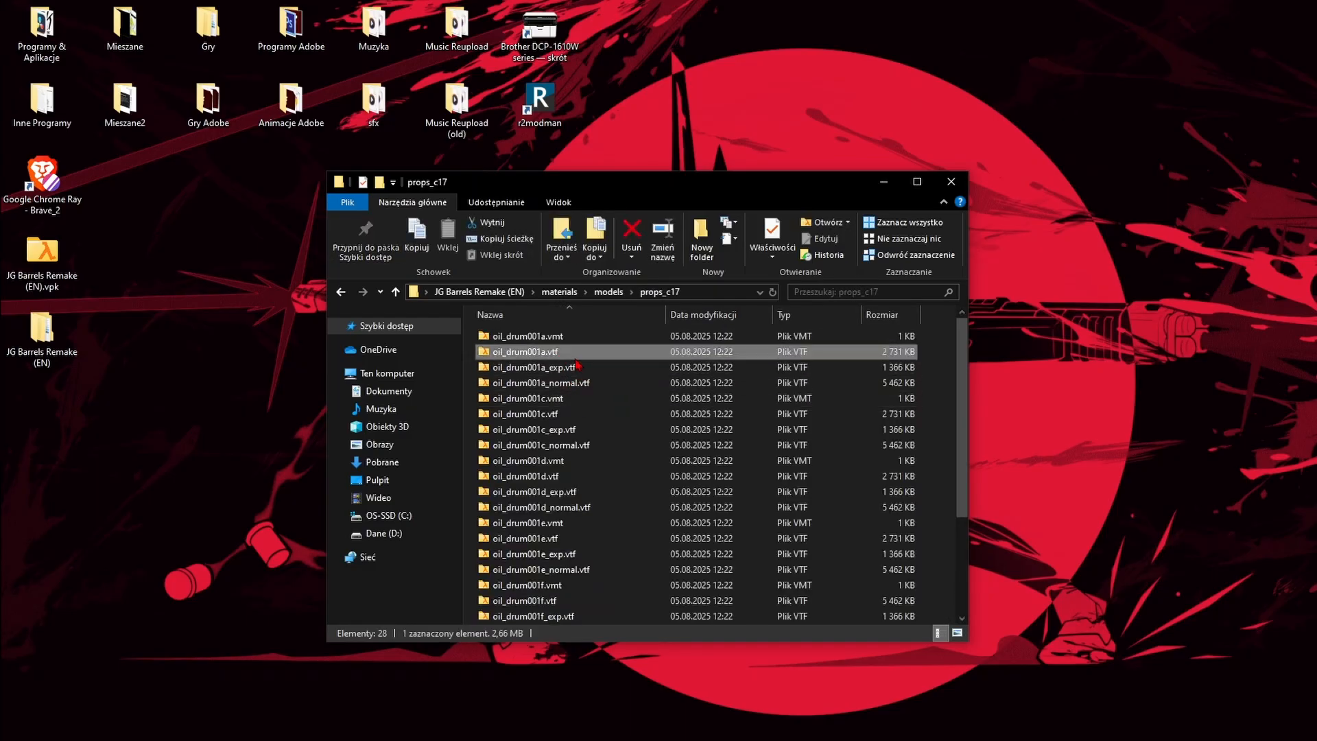
pyautogui.click(649, 258)
pyautogui.click(758, 410)
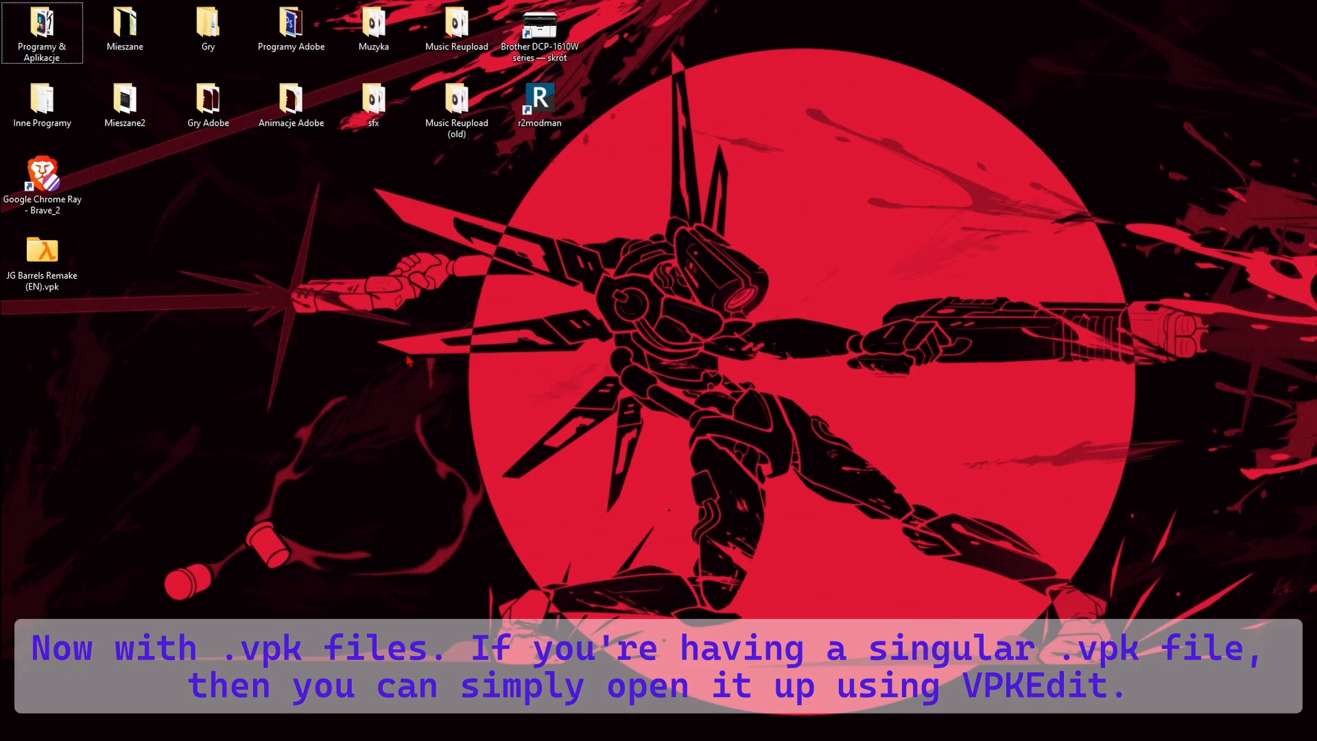
# Step: Open JG Barrels Remake (EN).vpk from the desktop in VPKEdit and preview oil_drum001a.vtf in materials/models/props_c17
pyautogui.click(56, 260)
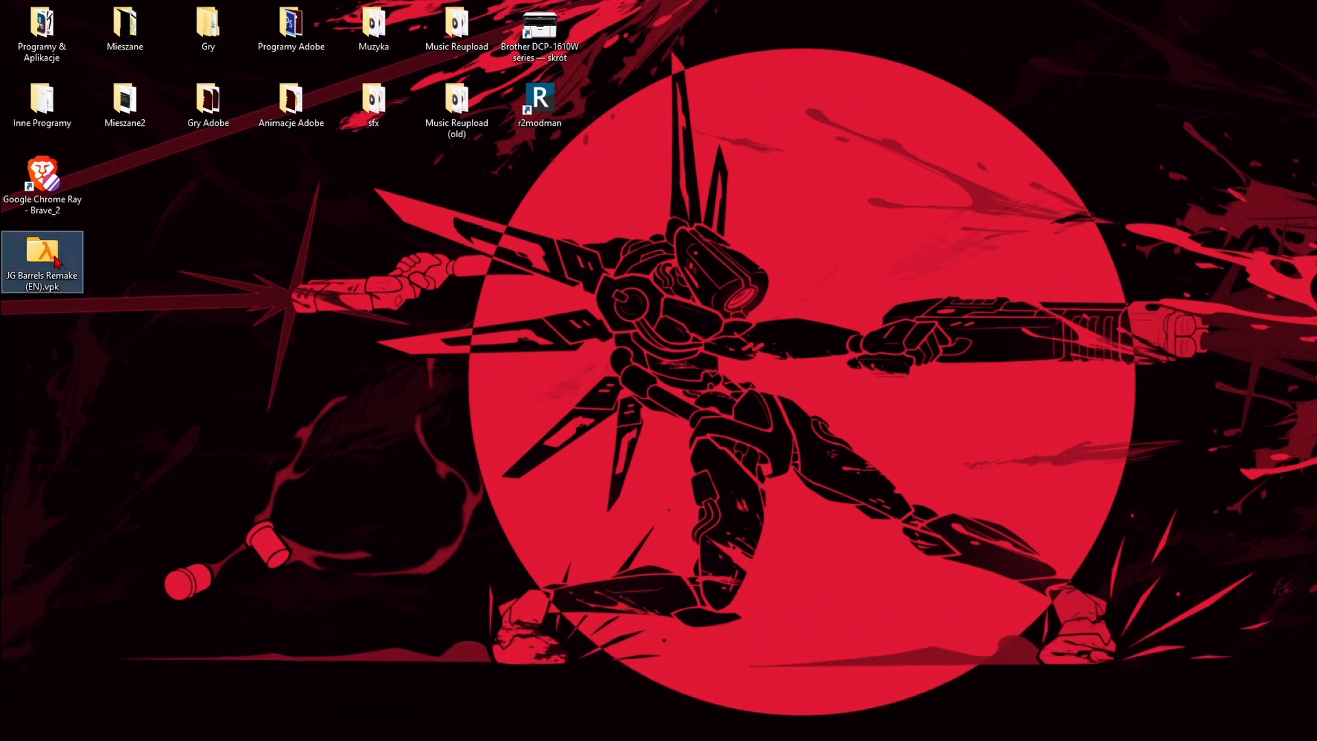
pyautogui.doubleClick(56, 260)
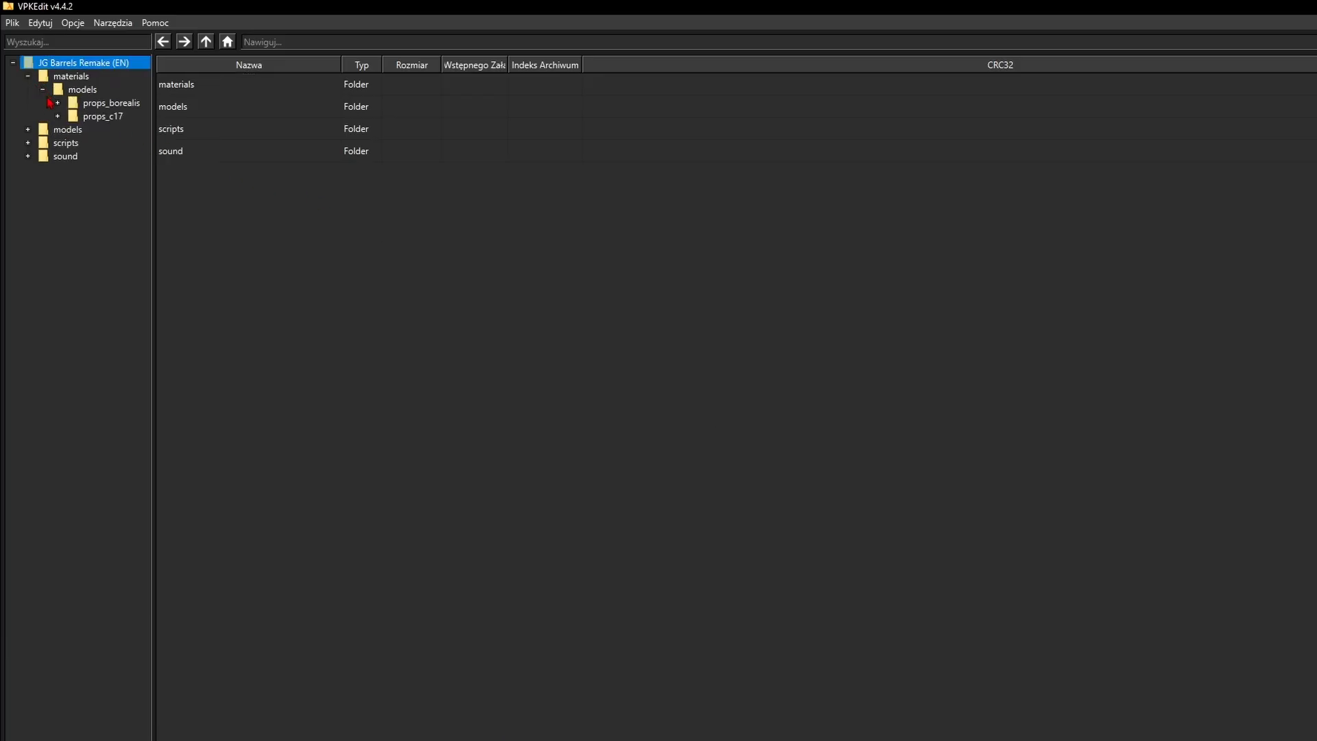
pyautogui.click(59, 116)
pyautogui.click(97, 145)
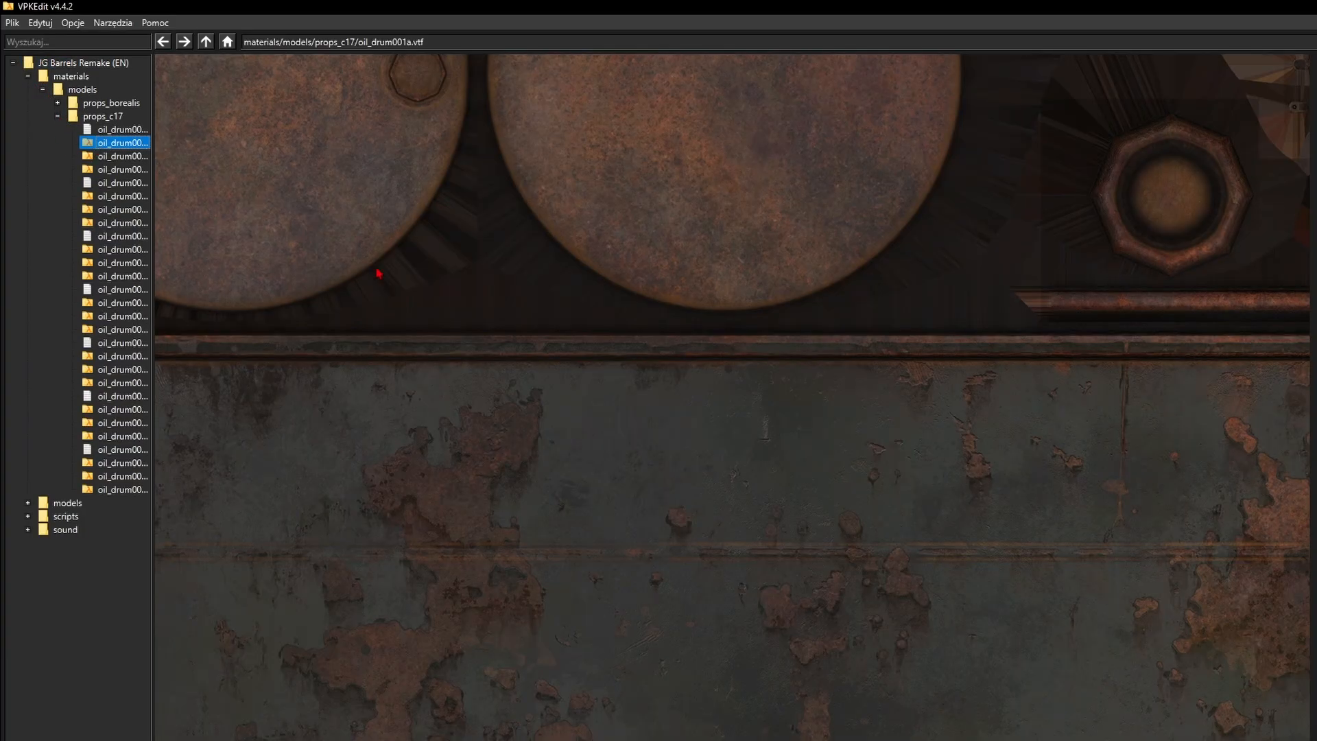
pyautogui.scroll(-5, 656, 394)
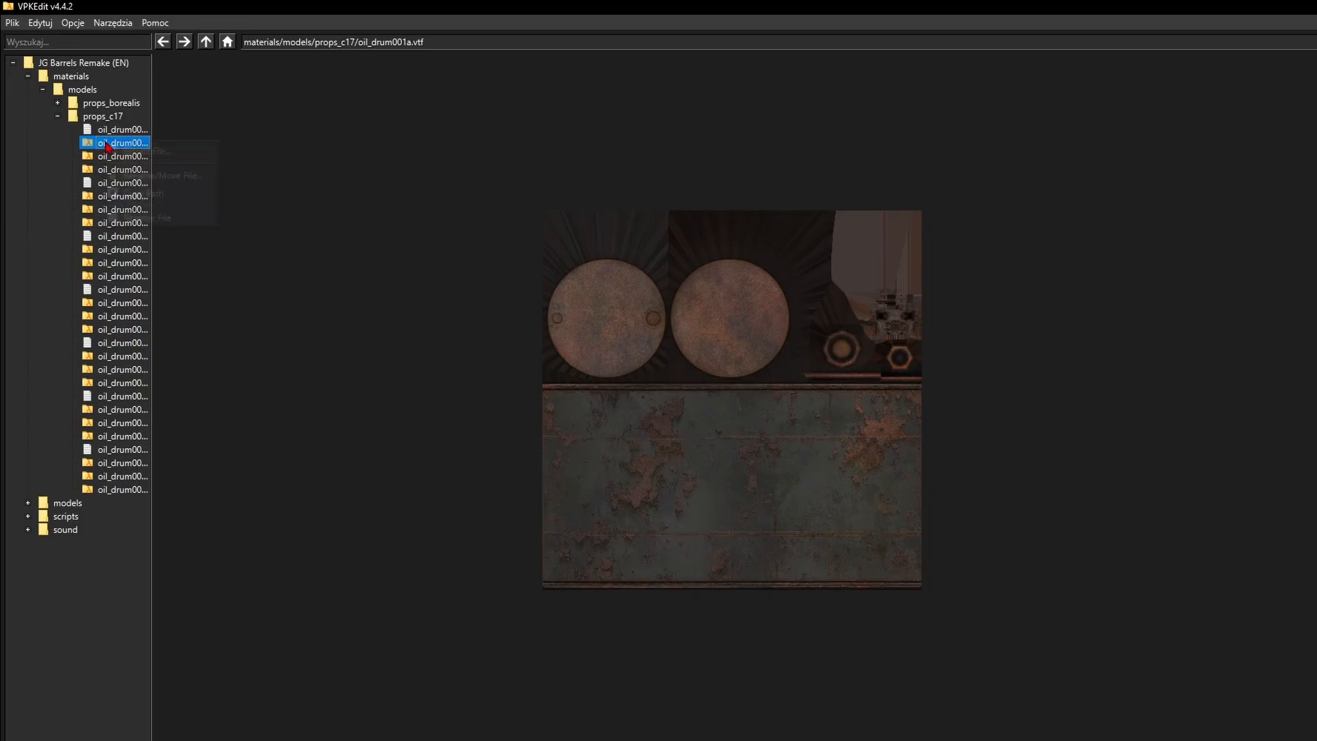
pyautogui.click(124, 236)
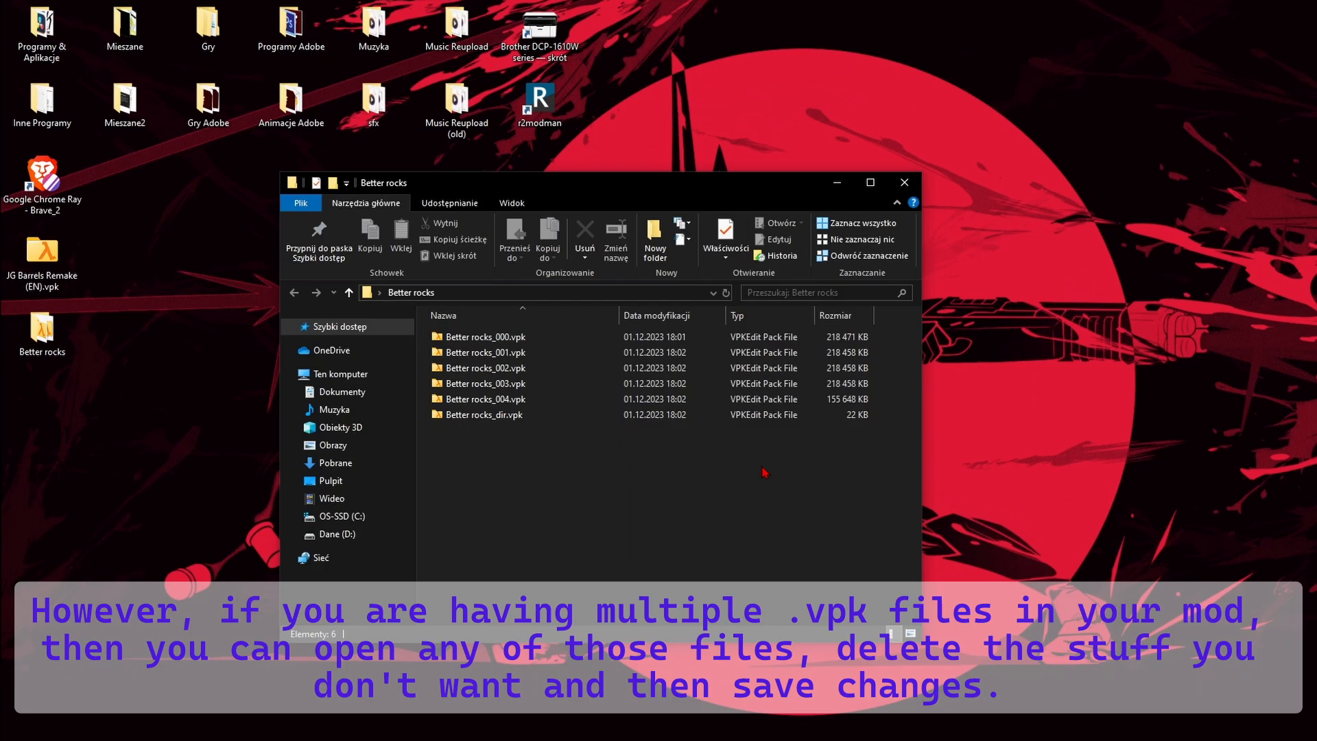
# Step: Open Better rocks_003.vpk in VPKEdit, widen the file tree and preview rock_riverbed01a.mdl in models/props_canal
pyautogui.click(553, 385)
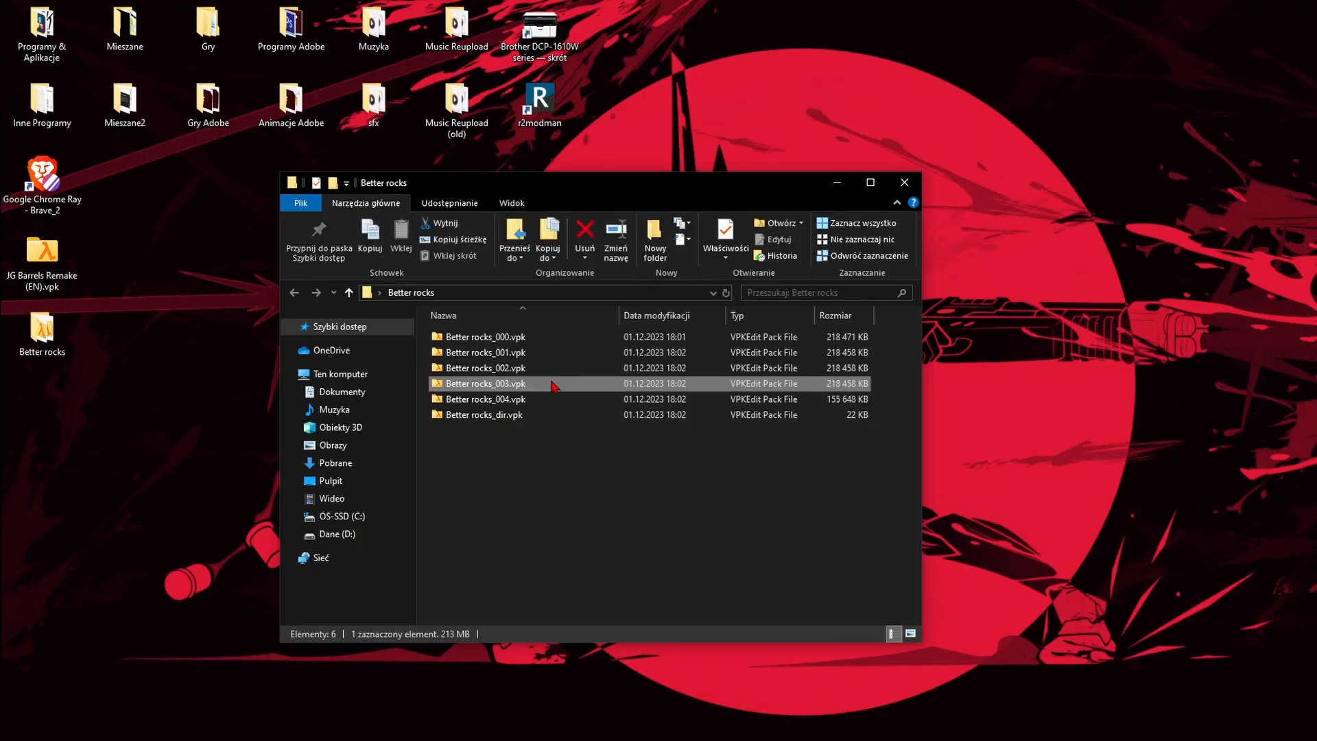
pyautogui.doubleClick(553, 385)
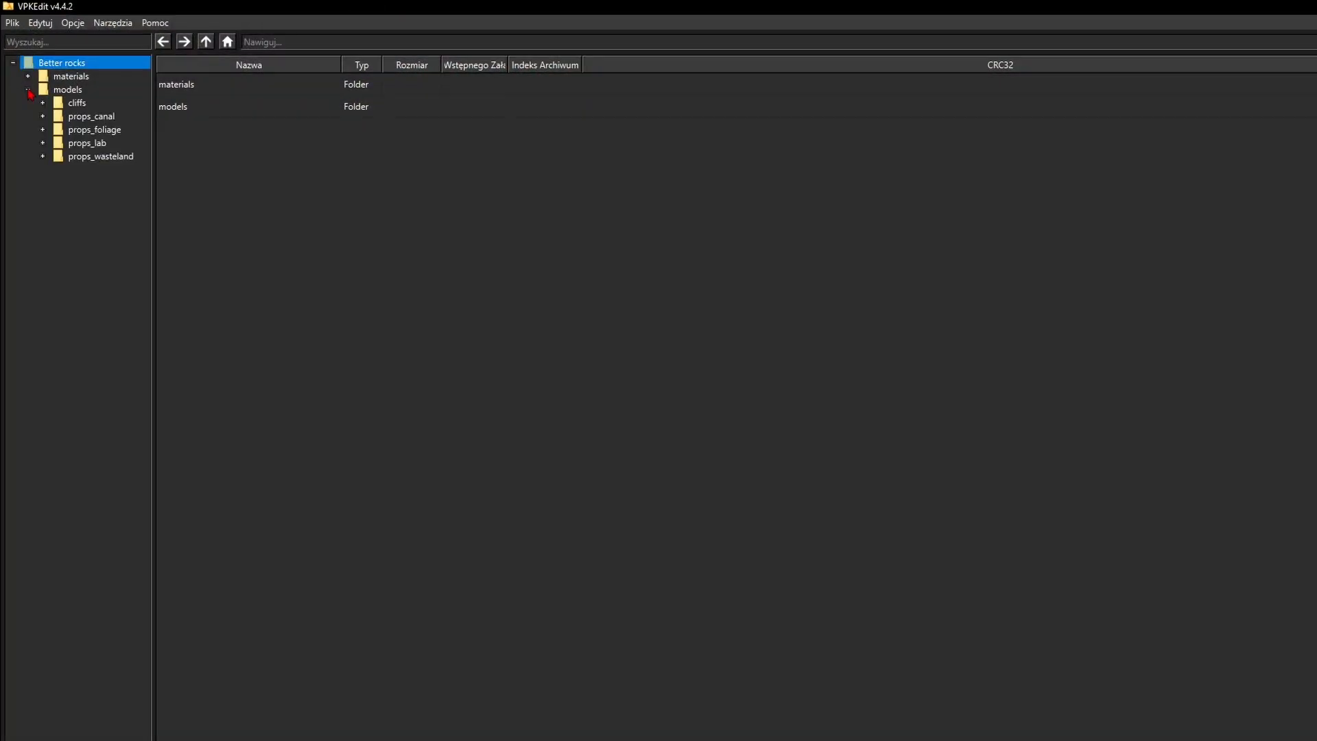
pyautogui.click(43, 117)
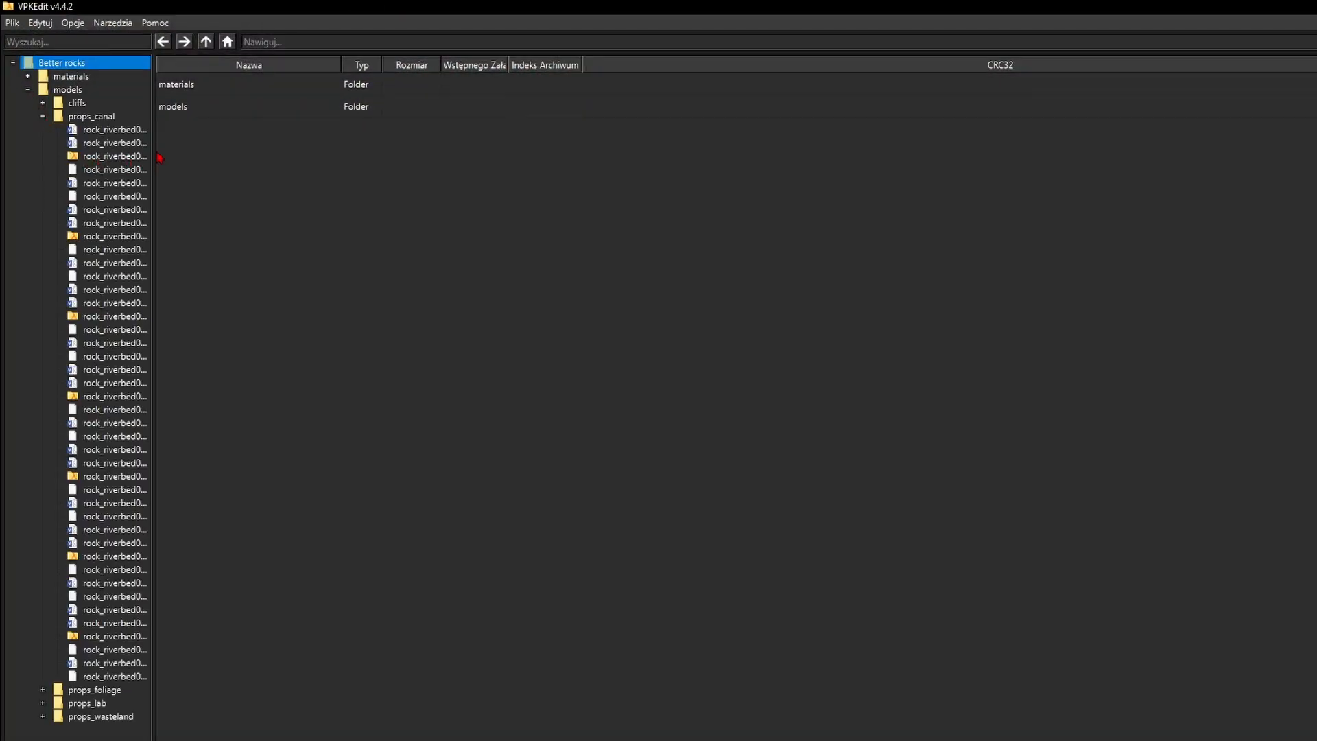
pyautogui.moveTo(154, 148); pyautogui.dragTo(233, 156)
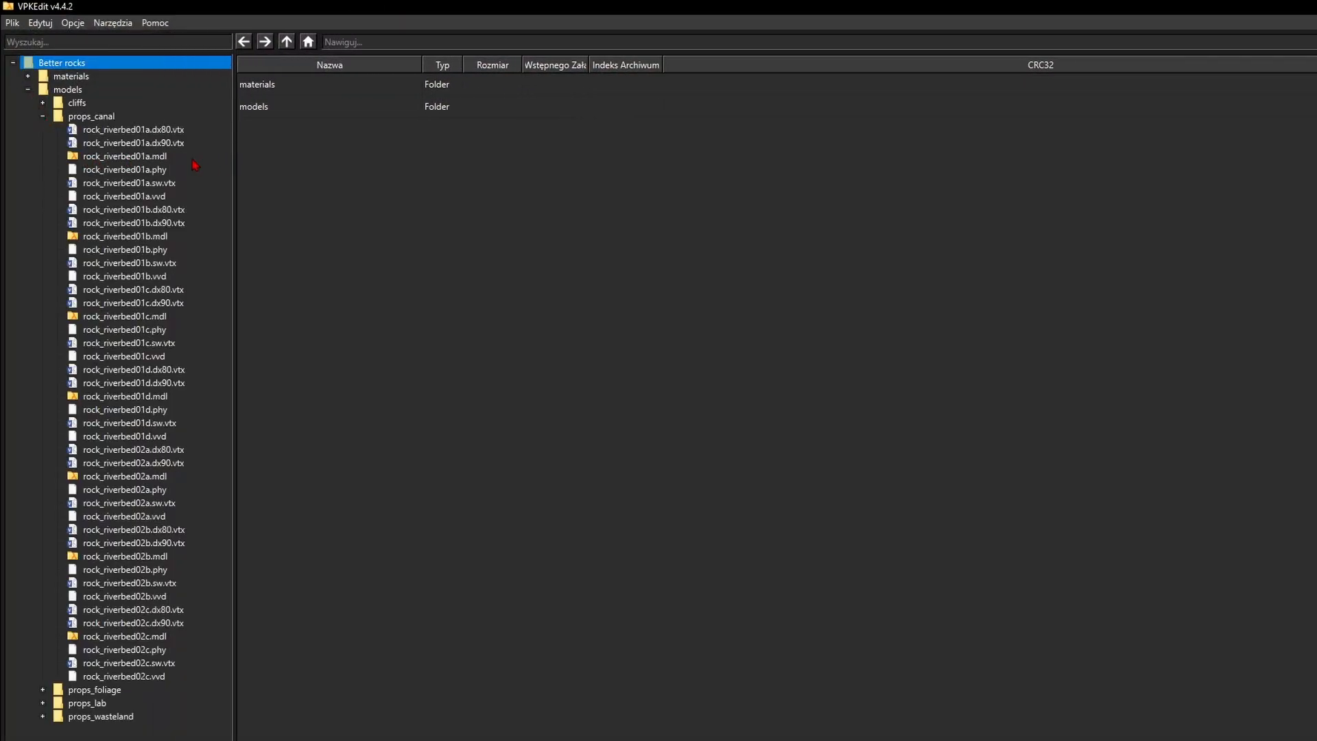
pyautogui.click(141, 161)
pyautogui.moveTo(767, 392); pyautogui.dragTo(960, 388)
# Step: Delete rock_riverbed01a.mdl and the accompanying rock_riverbed01a .vtx, .phy and .vvd files from props_canal
pyautogui.rightClick(139, 154)
pyautogui.click(189, 239)
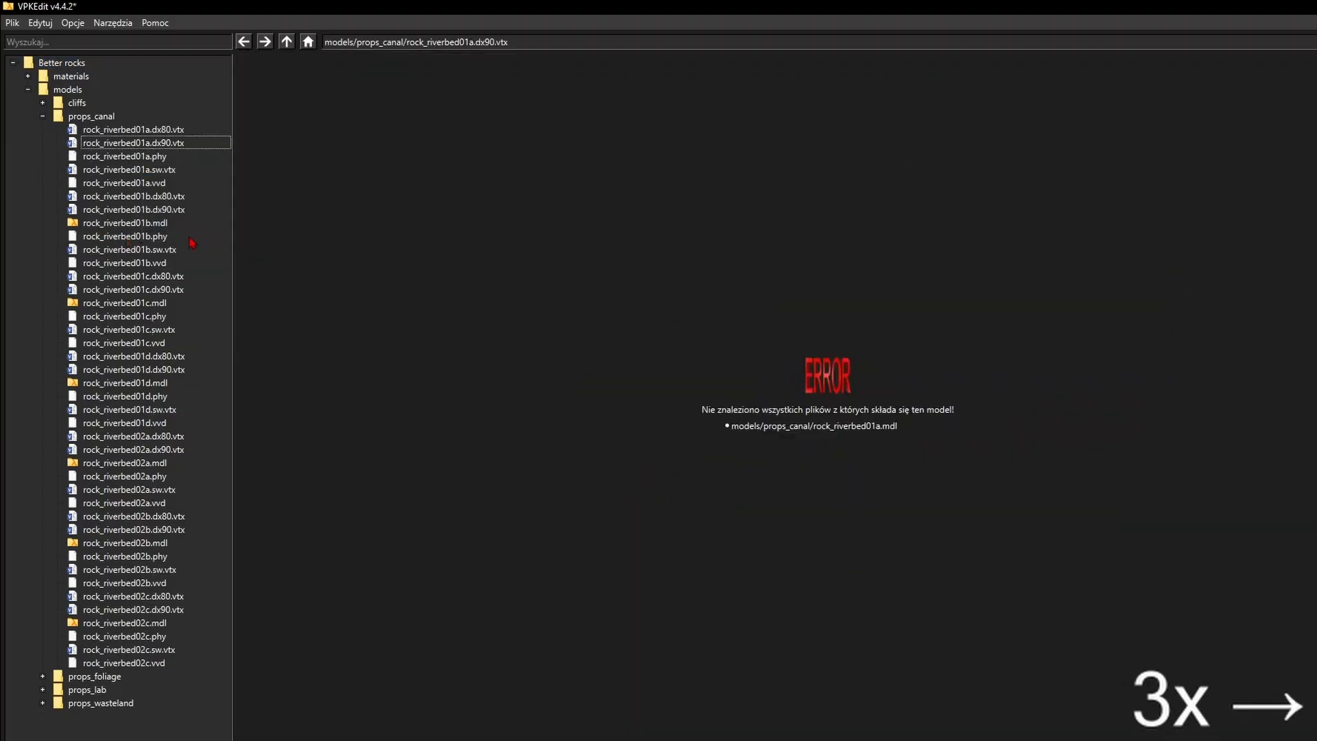
pyautogui.keyDown('shift'); pyautogui.moveTo(148, 156); pyautogui.dragTo(155, 198); pyautogui.keyUp('shift')
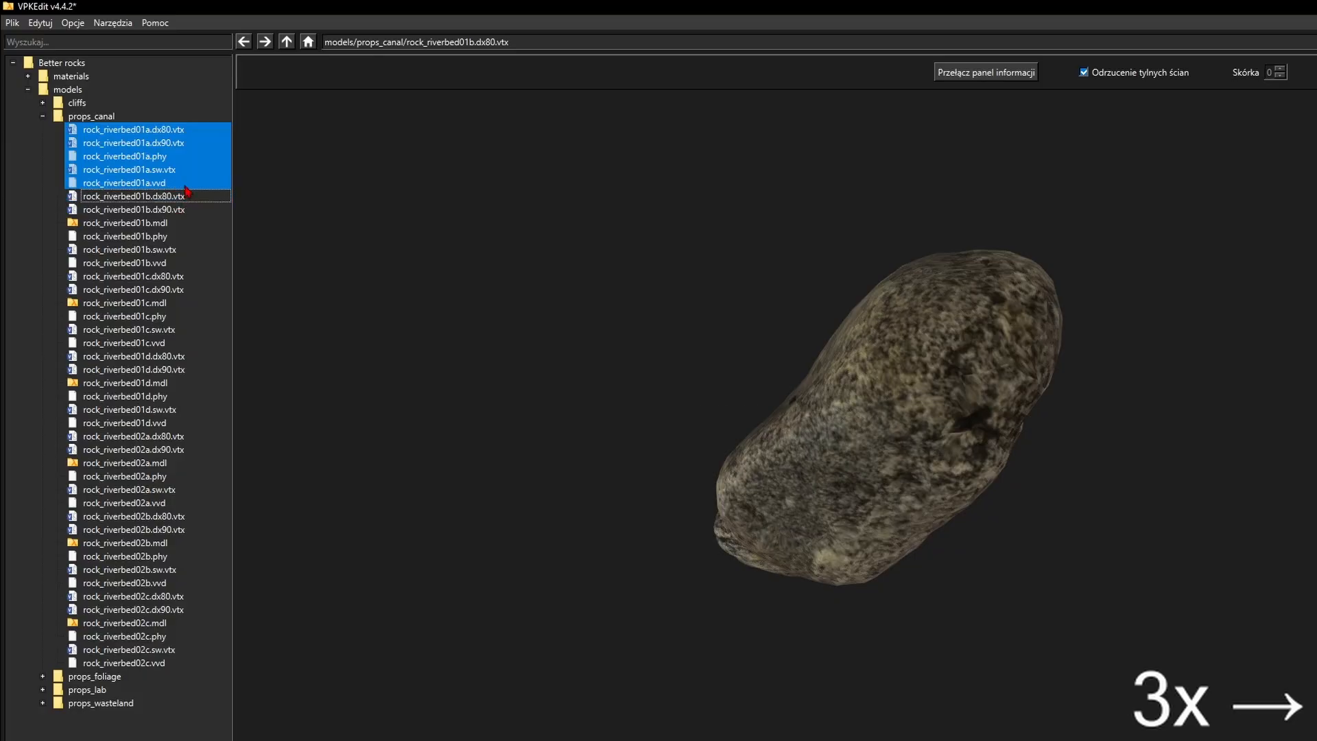
pyautogui.press('Delete')
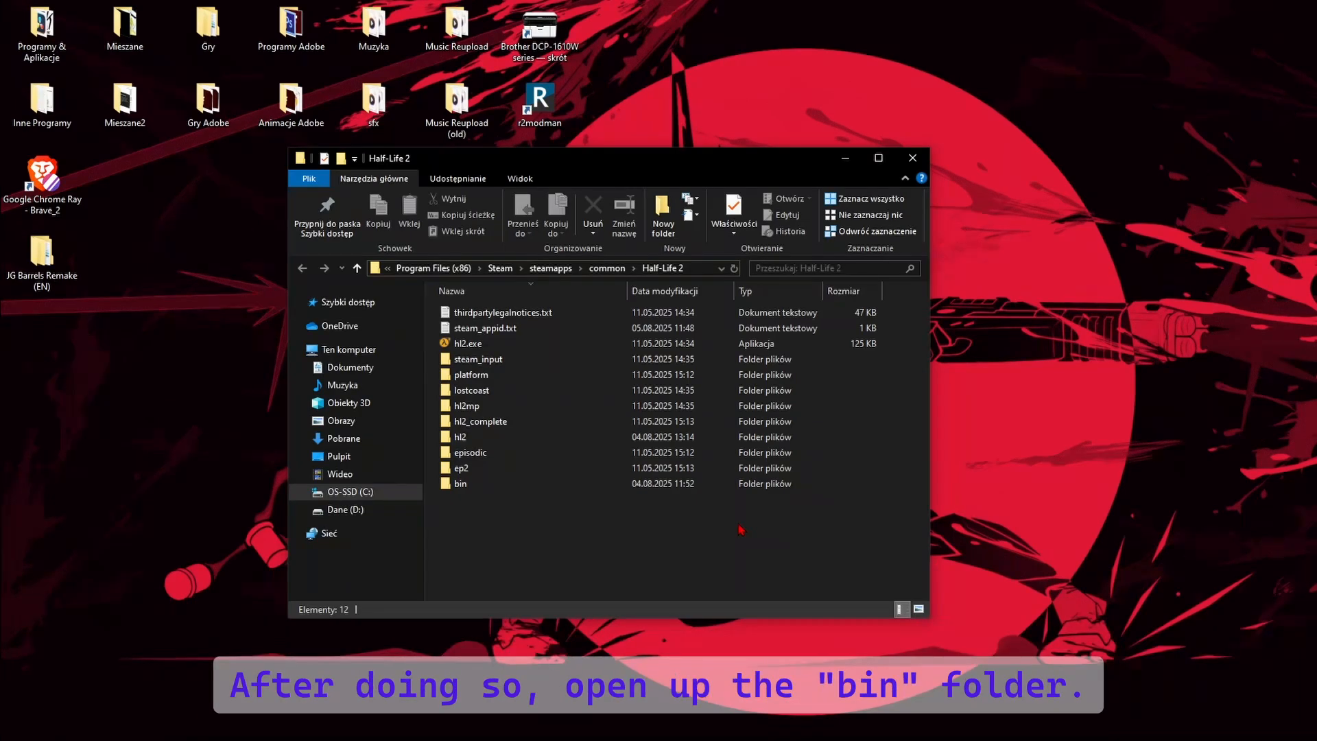
# Step: Open the bin folder of the Half-Life 2 installation and select vpk.exe
pyautogui.doubleClick(521, 484)
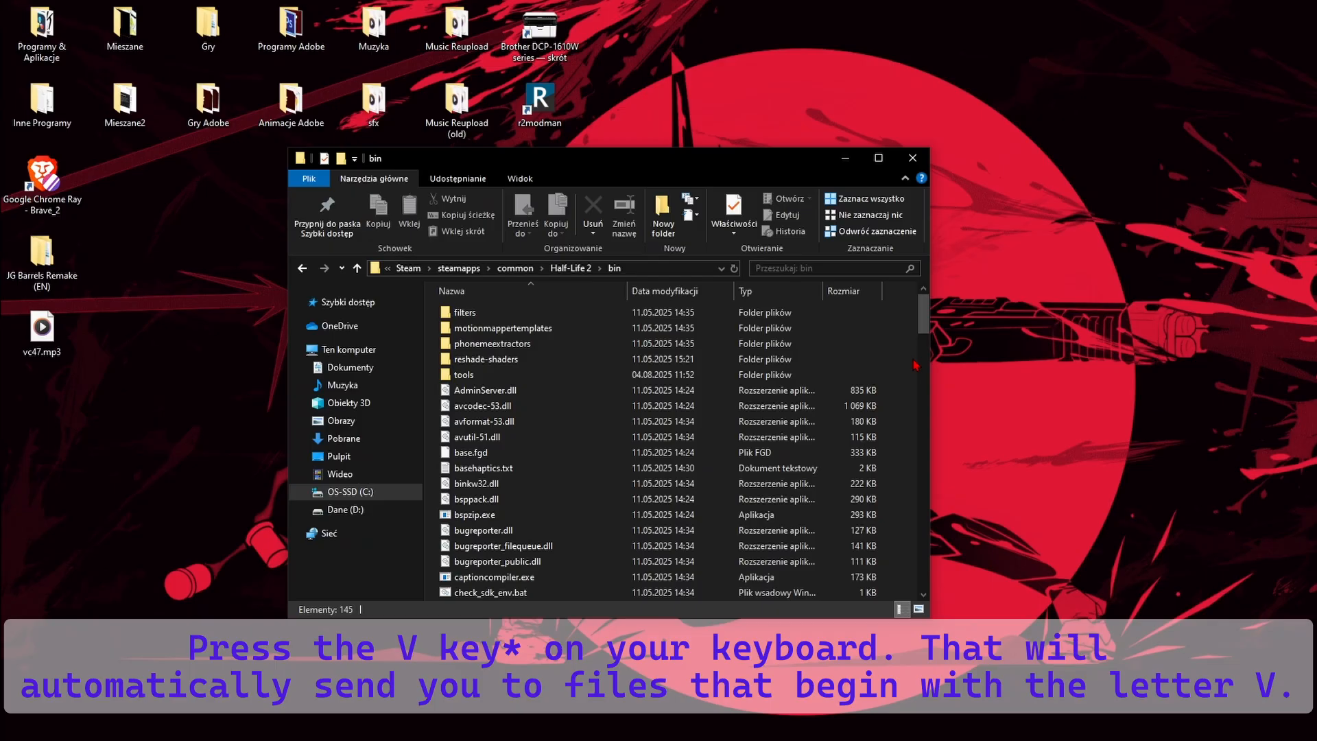
pyautogui.press('v')
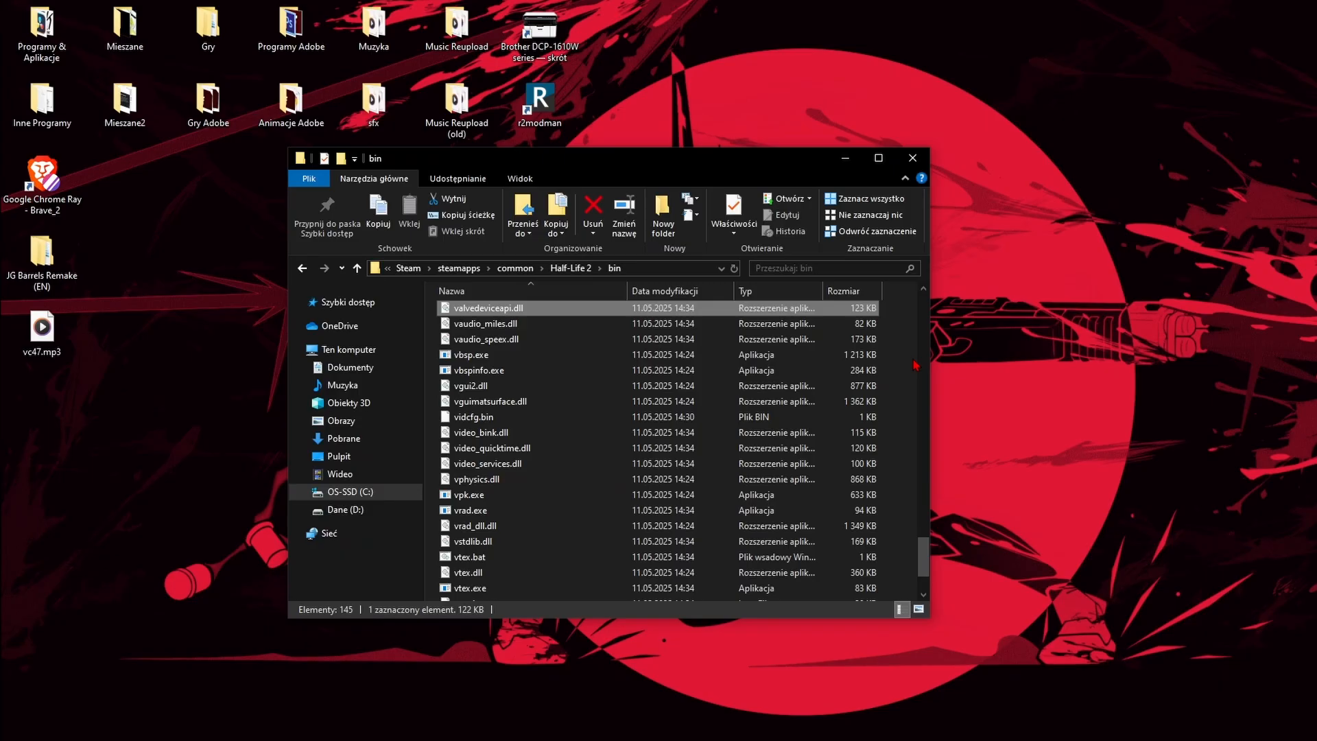
pyautogui.press('Down')
pyautogui.press('Down')
pyautogui.press('Down')
pyautogui.press('Down')
pyautogui.press('Down')
pyautogui.press('Down')
pyautogui.press('Down')
pyautogui.press('Down')
pyautogui.press('Down')
pyautogui.press('Down')
pyautogui.press('Down')
pyautogui.press('Down')
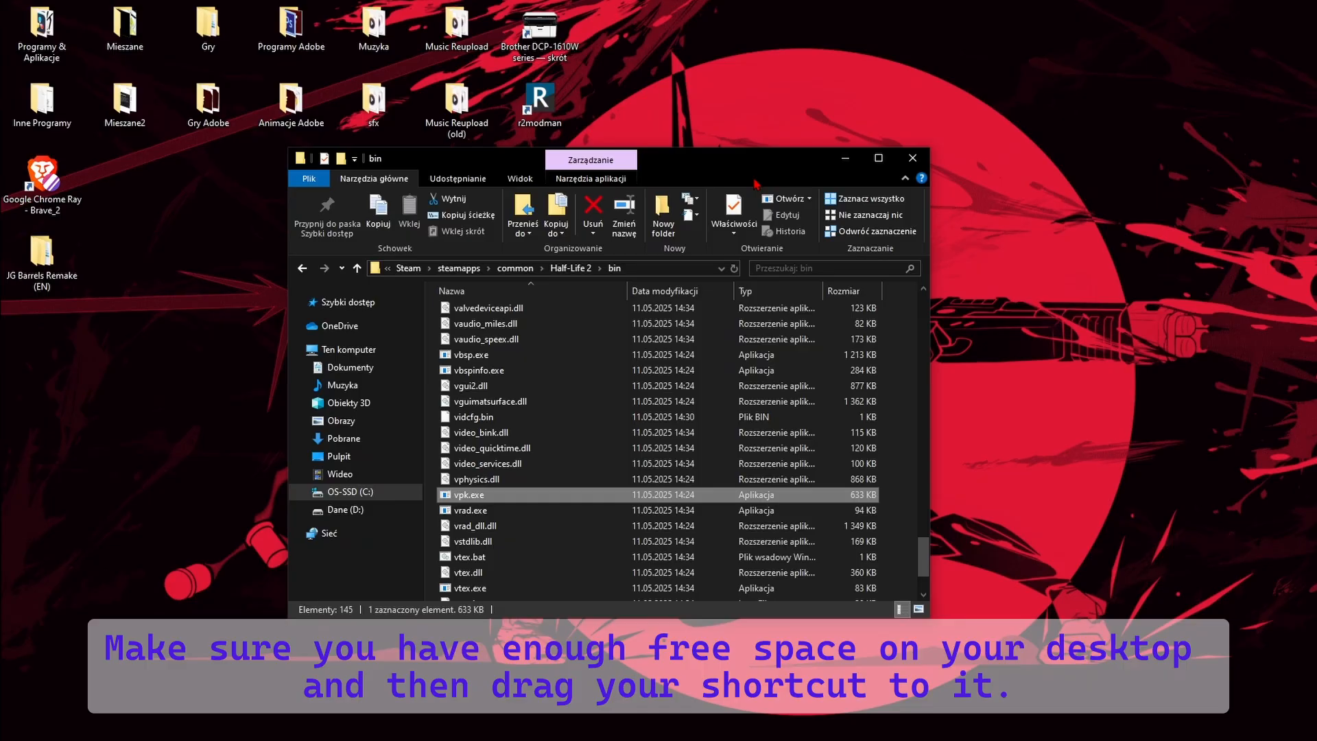
# Step: Create a shortcut to vpk.exe and move it to the desktop
pyautogui.rightClick(493, 495)
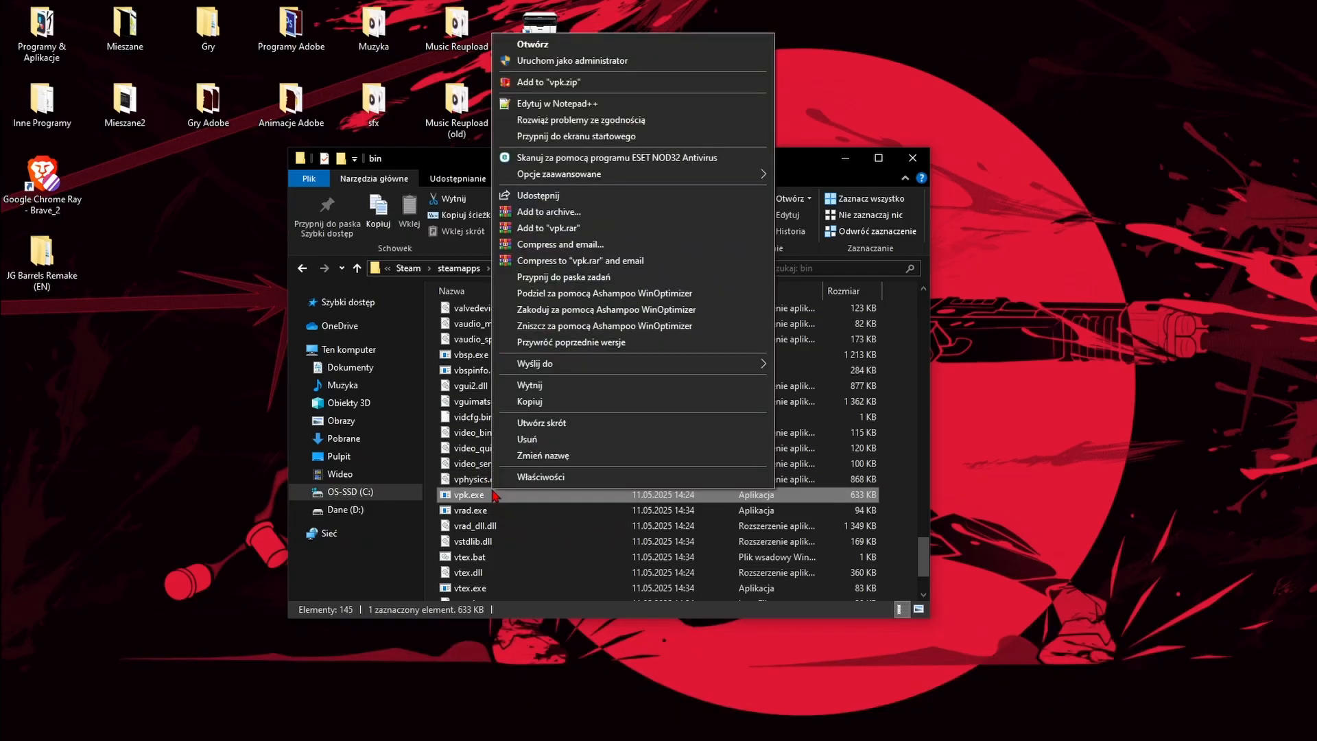
pyautogui.click(539, 423)
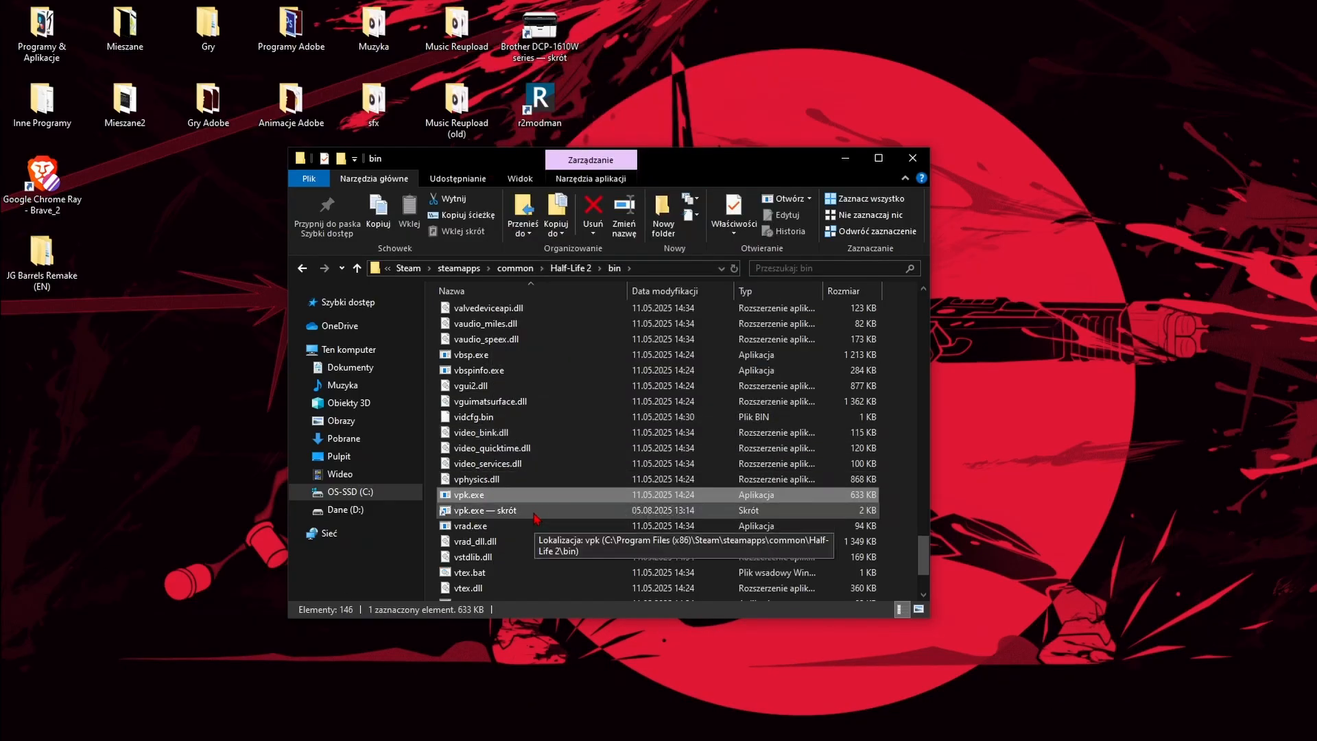
pyautogui.moveTo(538, 511); pyautogui.dragTo(166, 392)
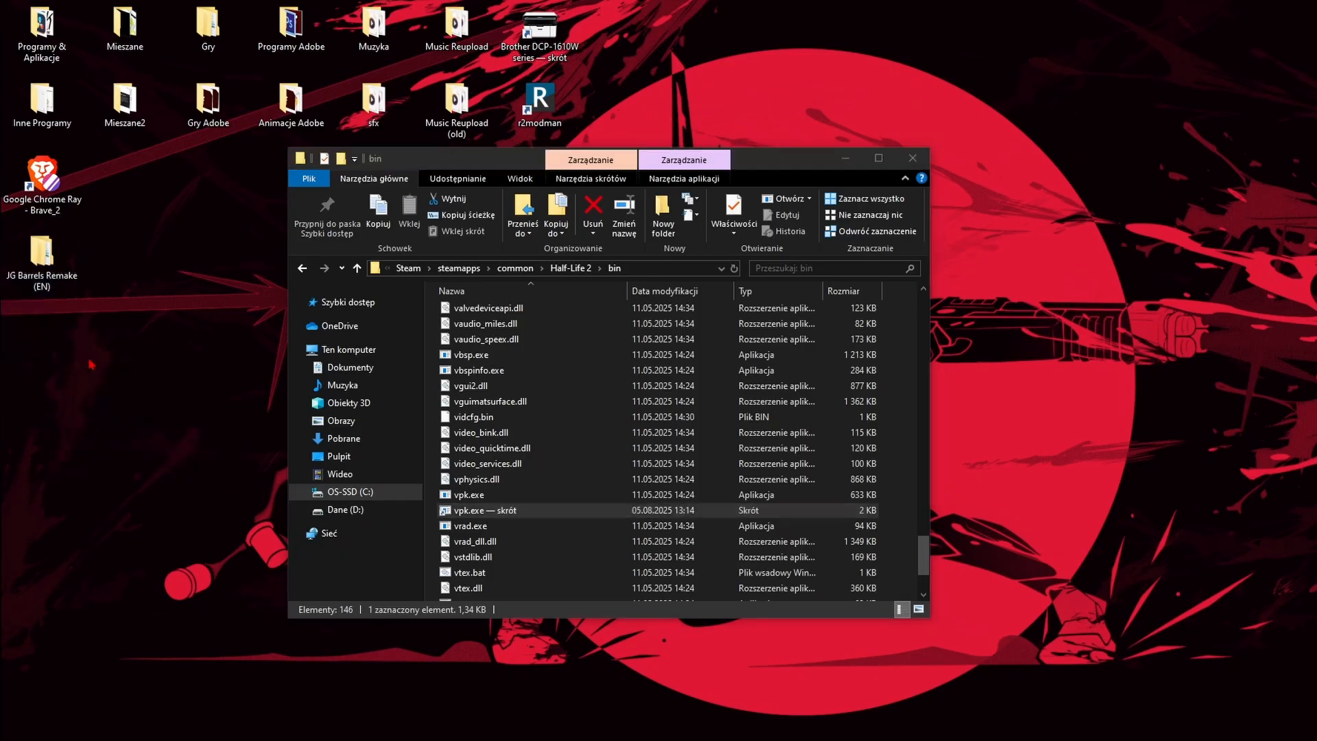
pyautogui.click(166, 392)
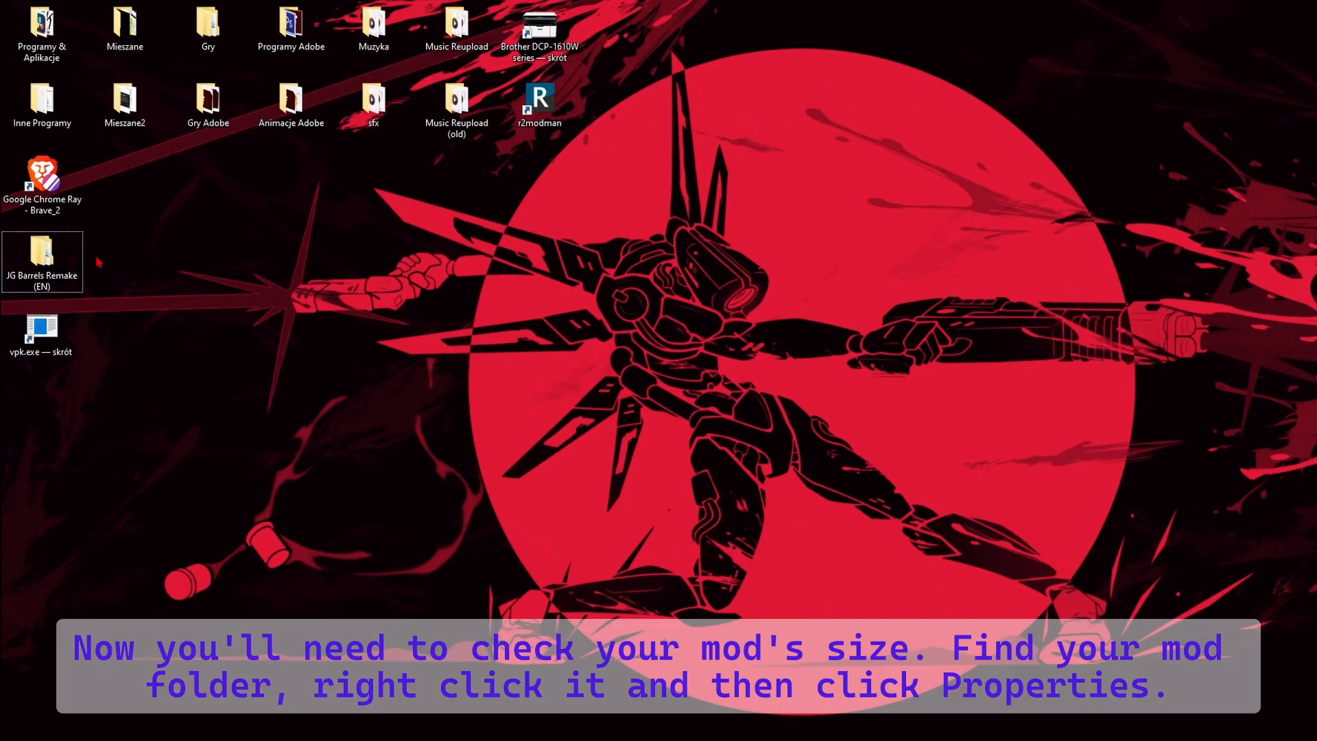
# Step: Open the properties of the JG Barrels Remake (EN) folder on the desktop to check the mod's size
pyautogui.click(61, 262)
pyautogui.rightClick(60, 261)
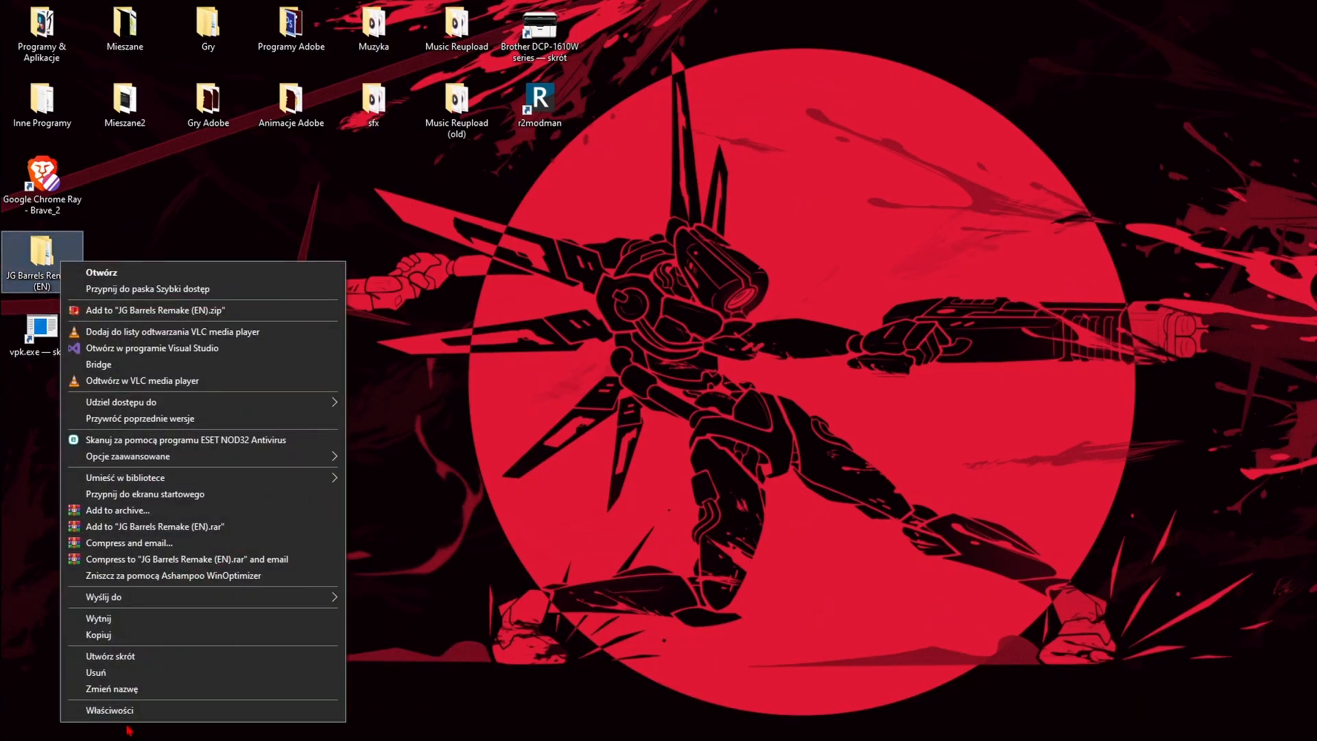
pyautogui.click(110, 710)
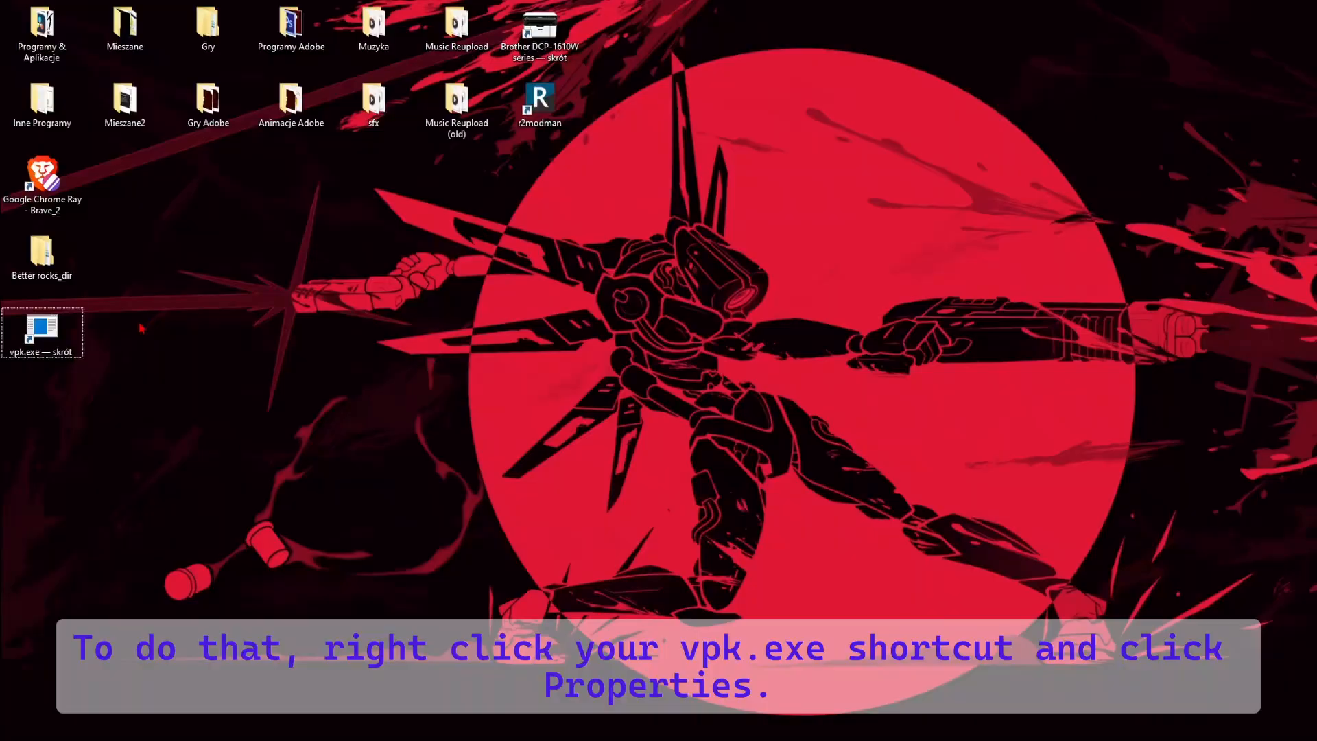
# Step: Append the -M option after the quoted path in the target of the desktop vpk.exe shortcut and apply the change
pyautogui.rightClick(48, 335)
pyautogui.click(82, 732)
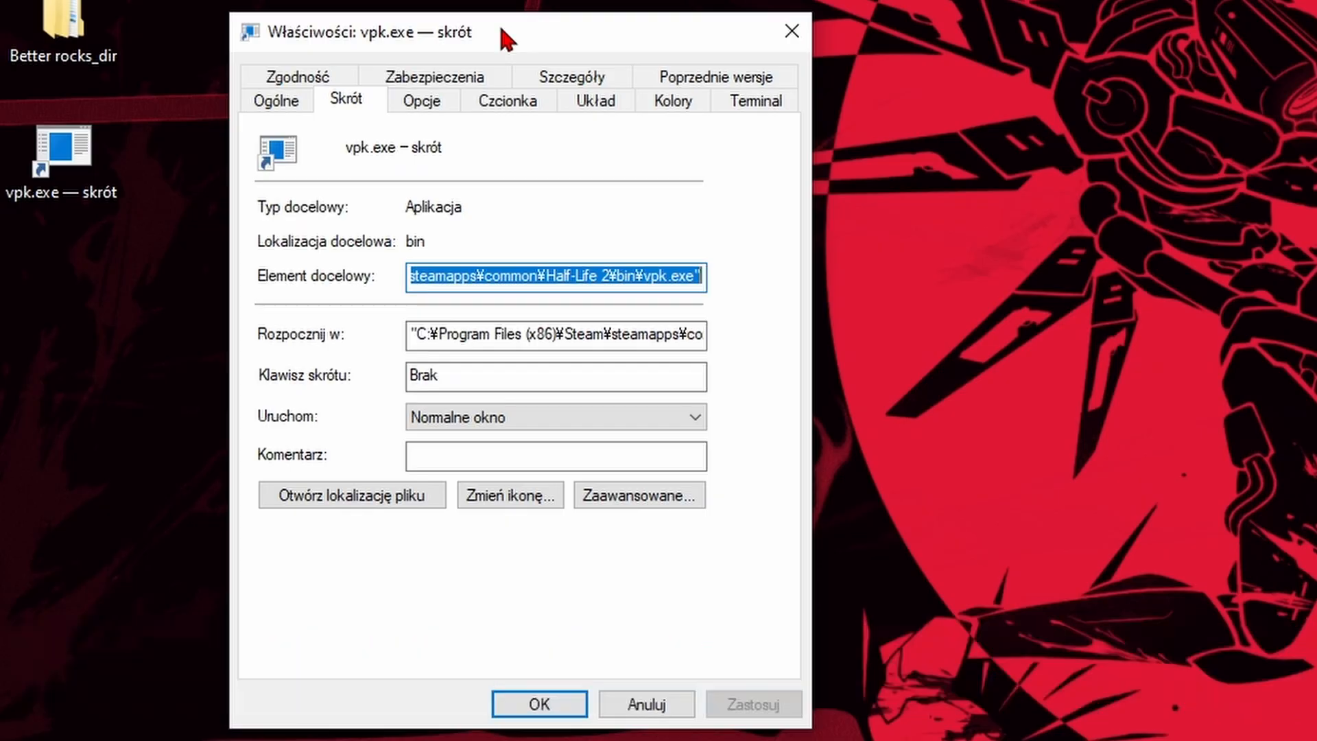
pyautogui.click(703, 275)
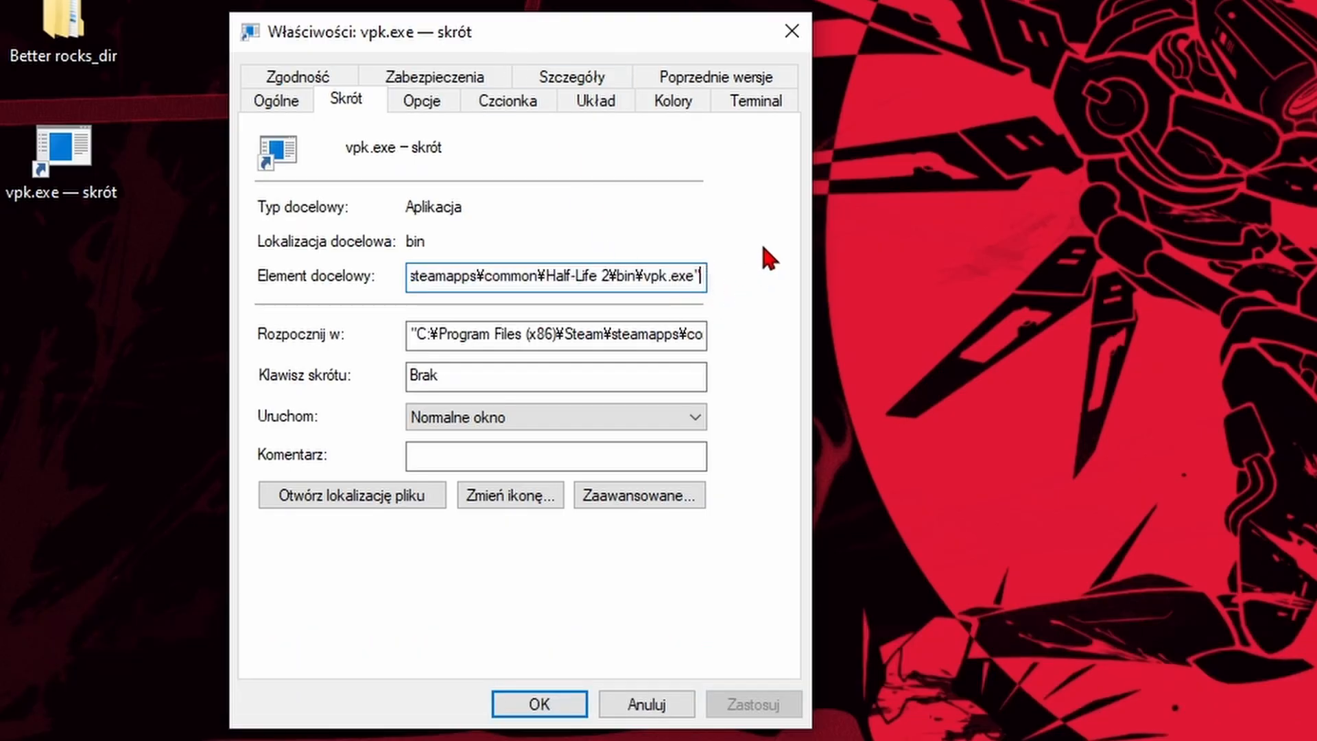
pyautogui.write('-')
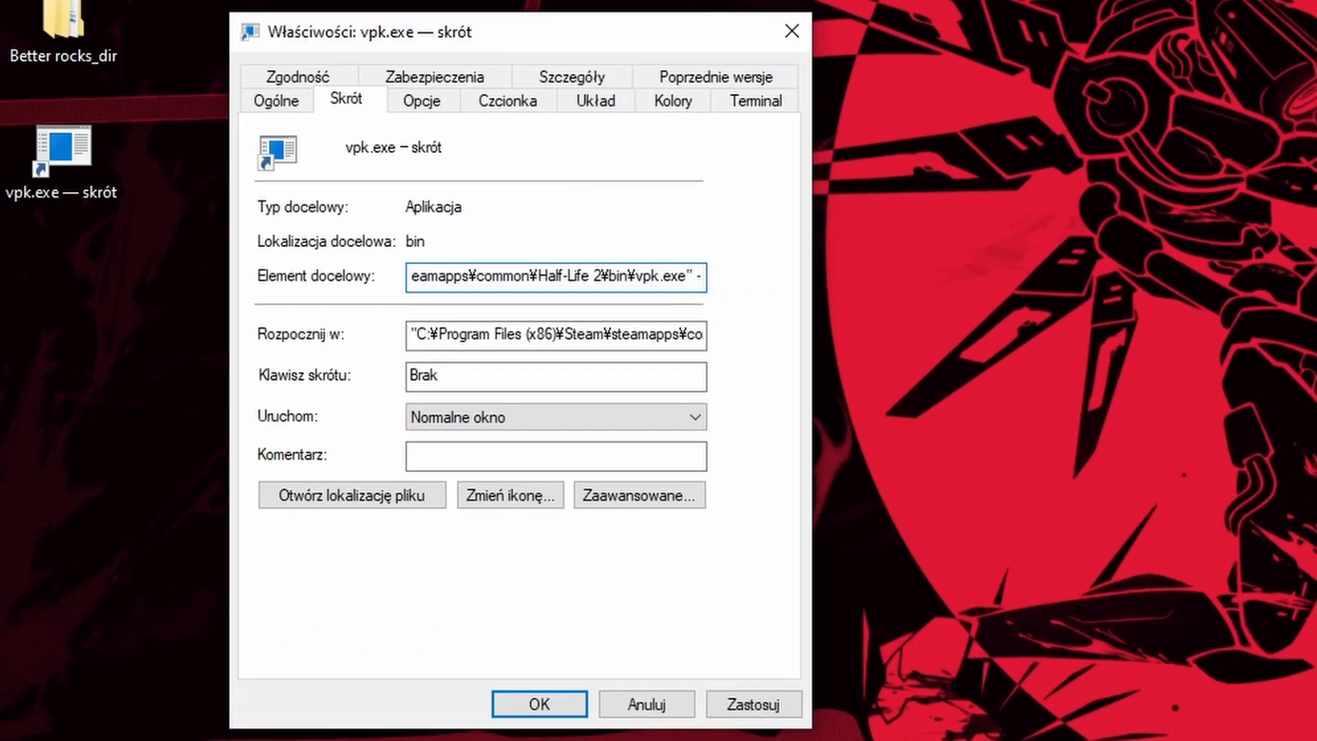
pyautogui.write('M')
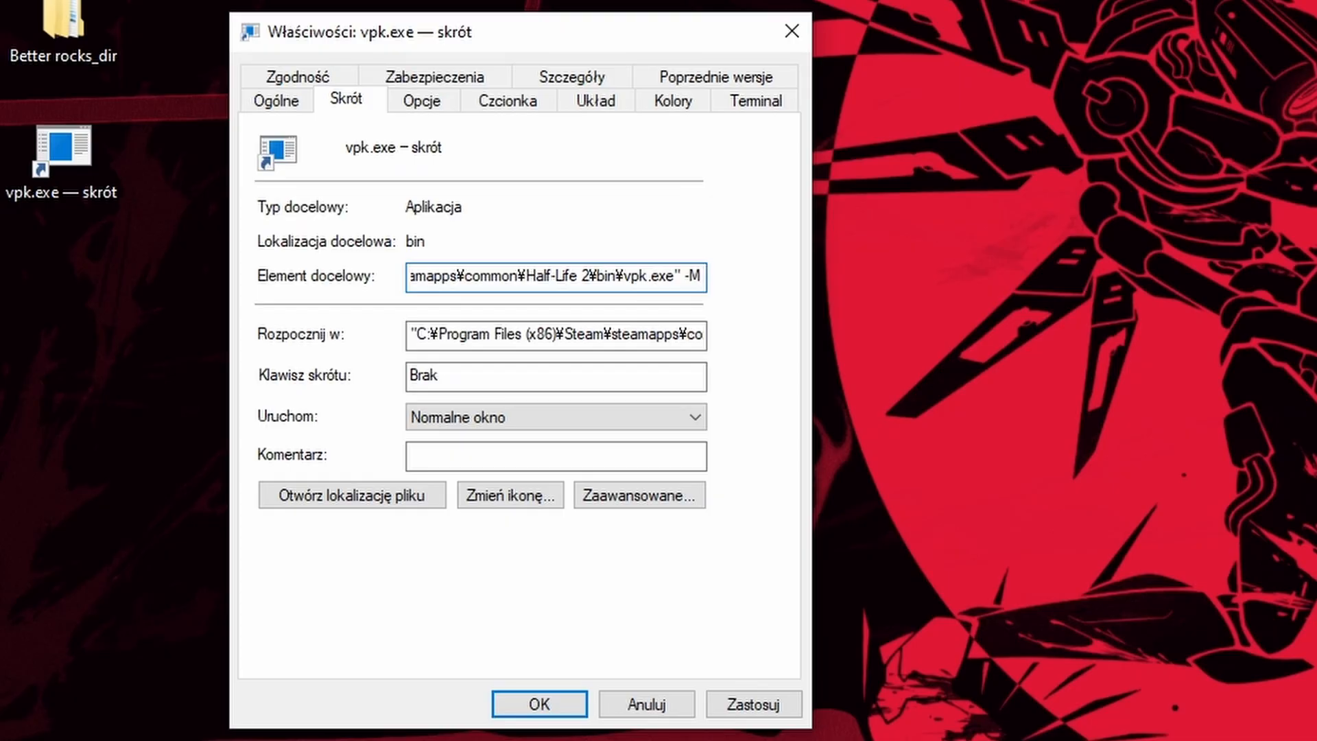
pyautogui.click(760, 705)
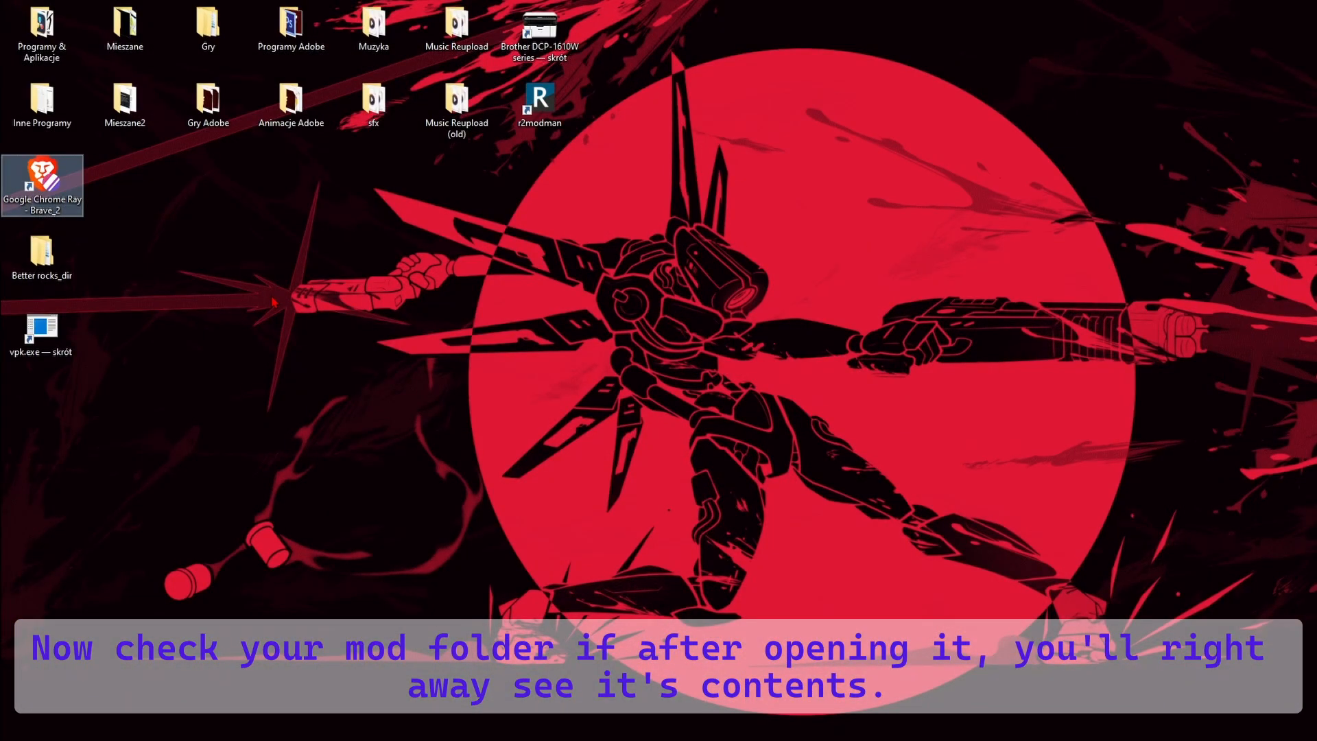
# Step: Examine the top-level contents of the Better rocks_dir mod folder on the desktop, and close its window
pyautogui.doubleClick(41, 254)
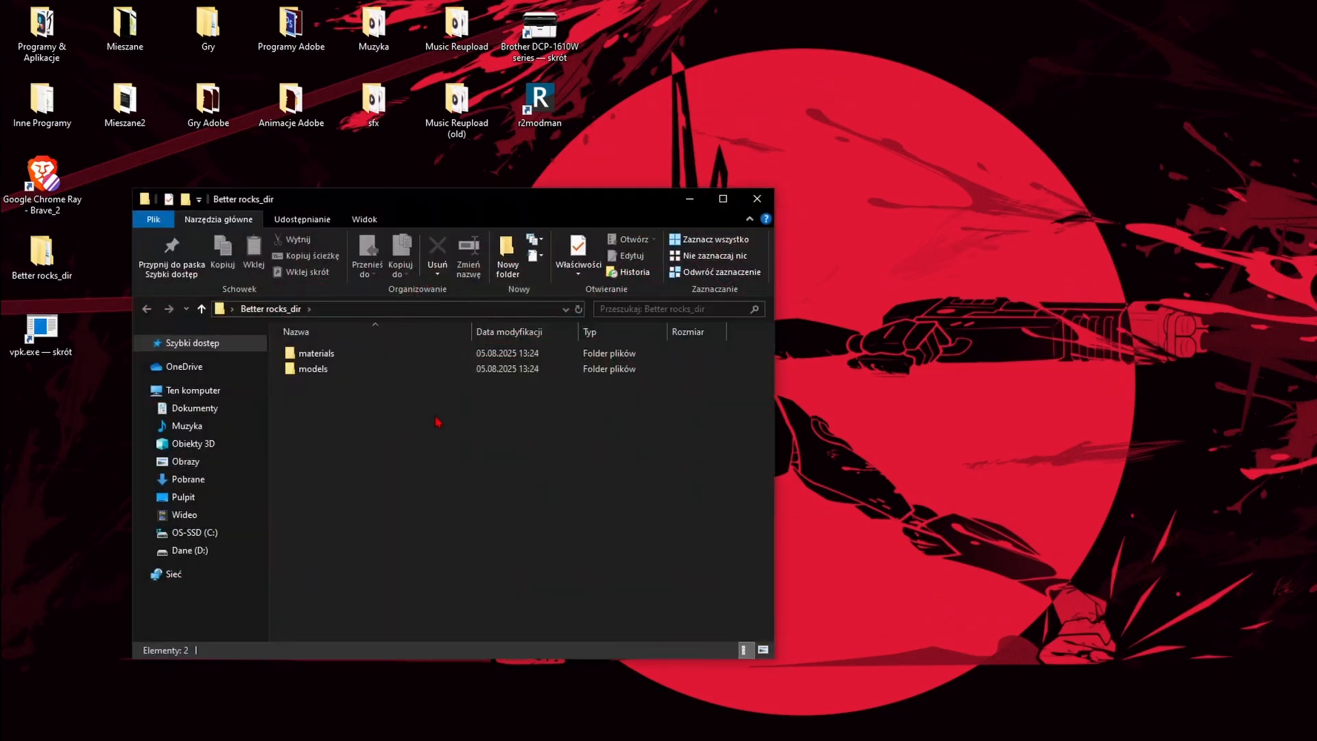
pyautogui.click(757, 199)
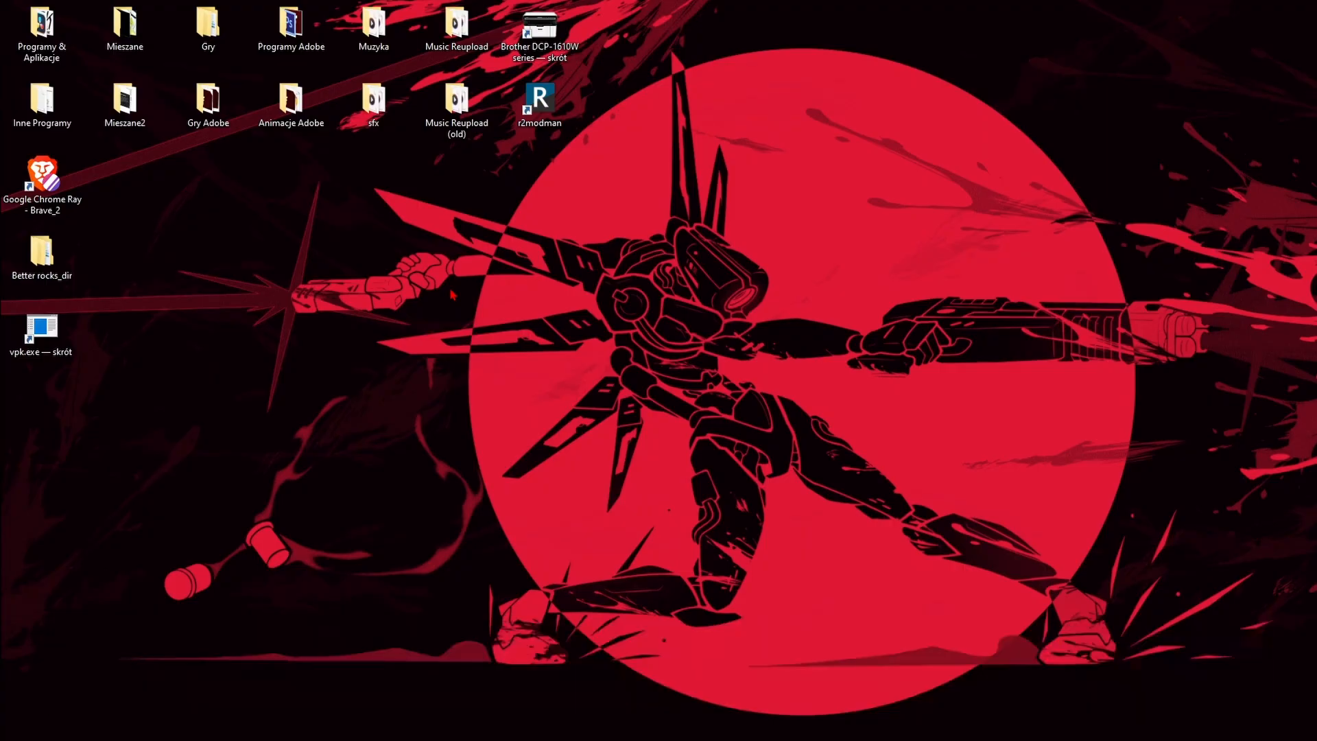
# Step: Pack the Better rocks_dir folder with the vpk.exe shortcut, and extract the whole Better rocks archive to the desktop with VPKEdit
pyautogui.moveTo(41, 253); pyautogui.dragTo(44, 333)
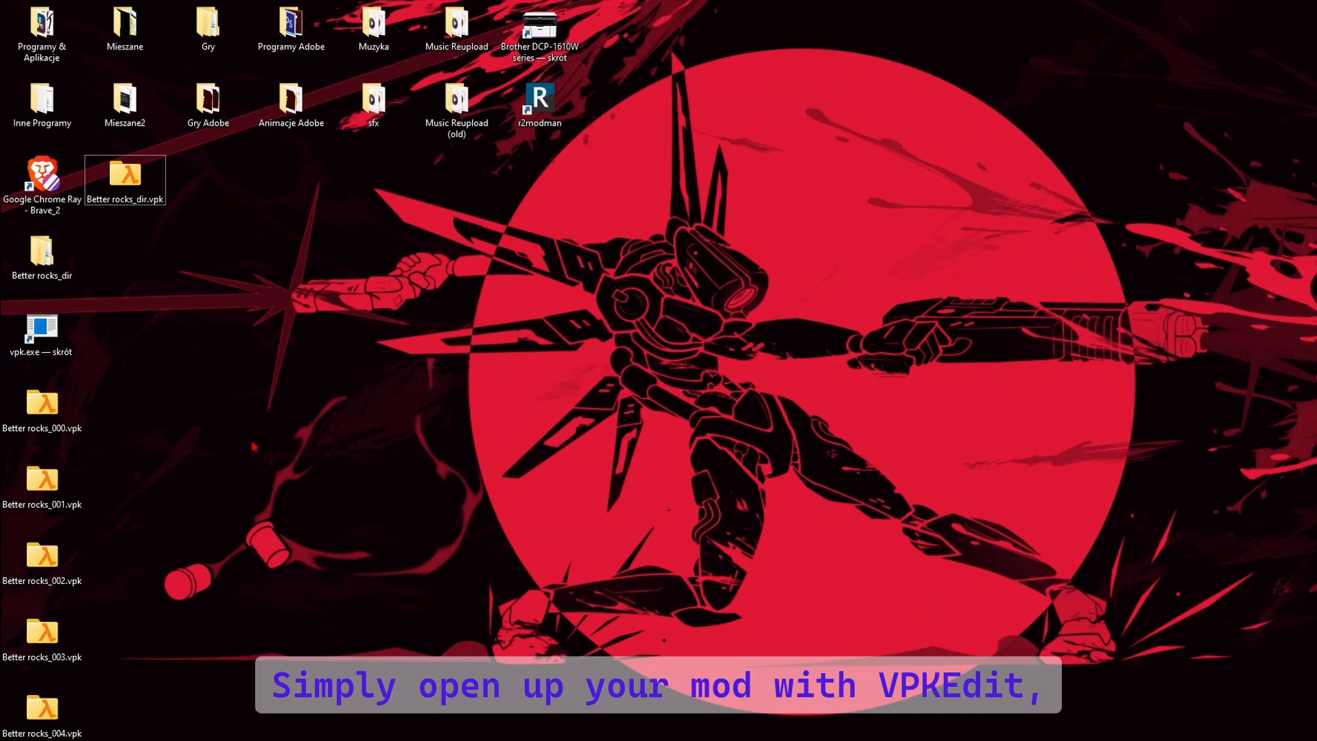
pyautogui.doubleClick(59, 503)
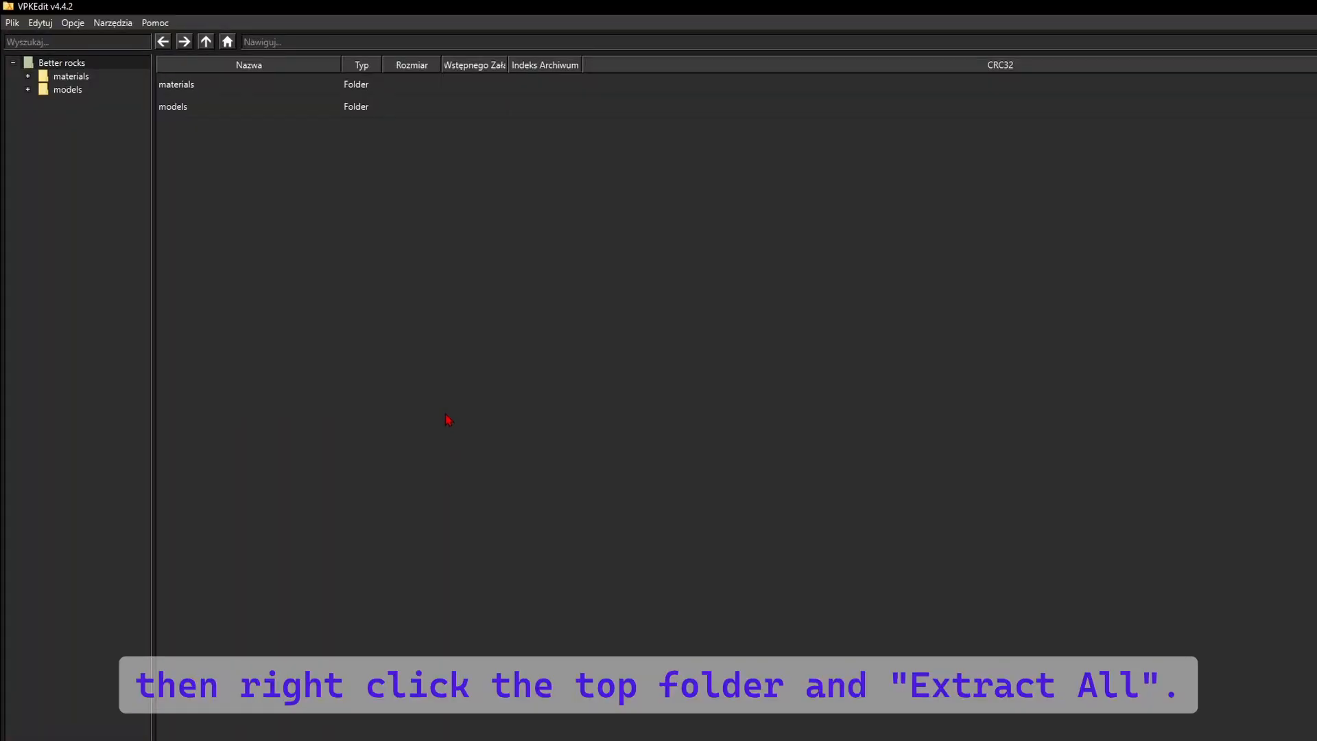
pyautogui.rightClick(60, 62)
pyautogui.click(96, 71)
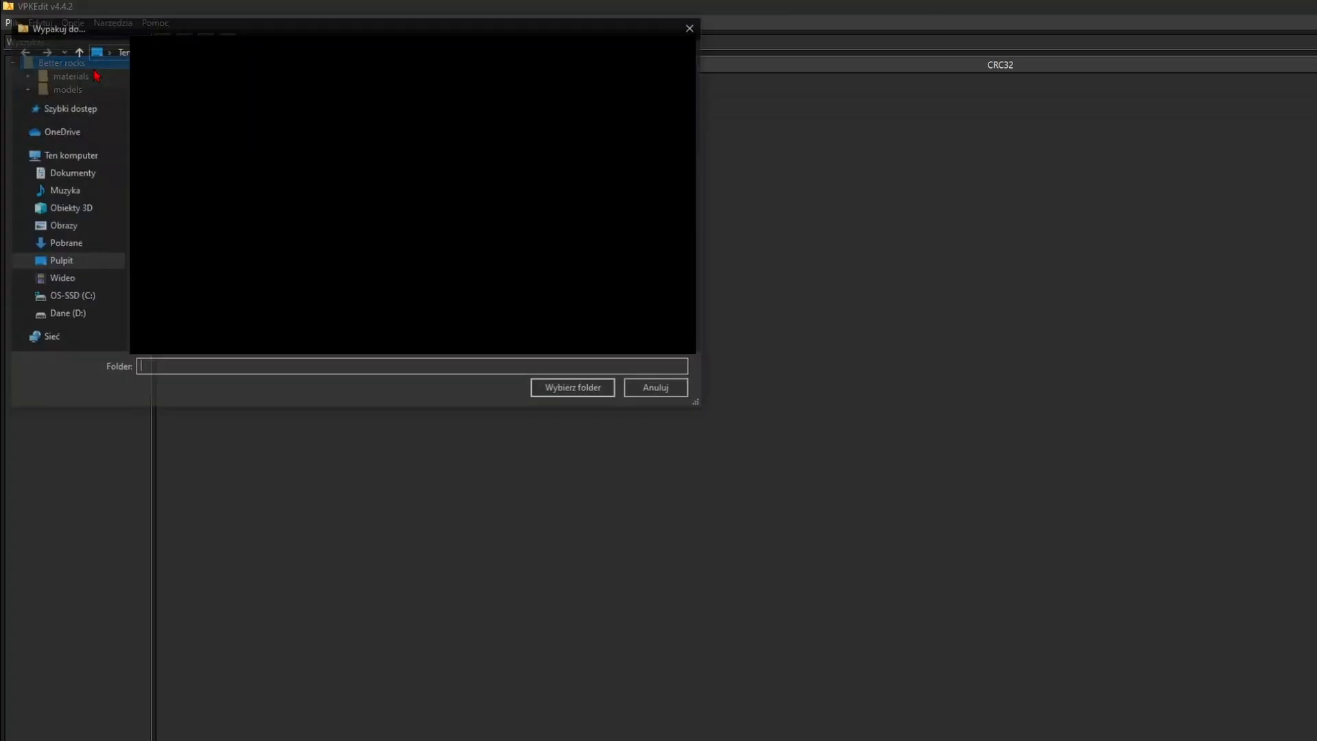
pyautogui.click(59, 263)
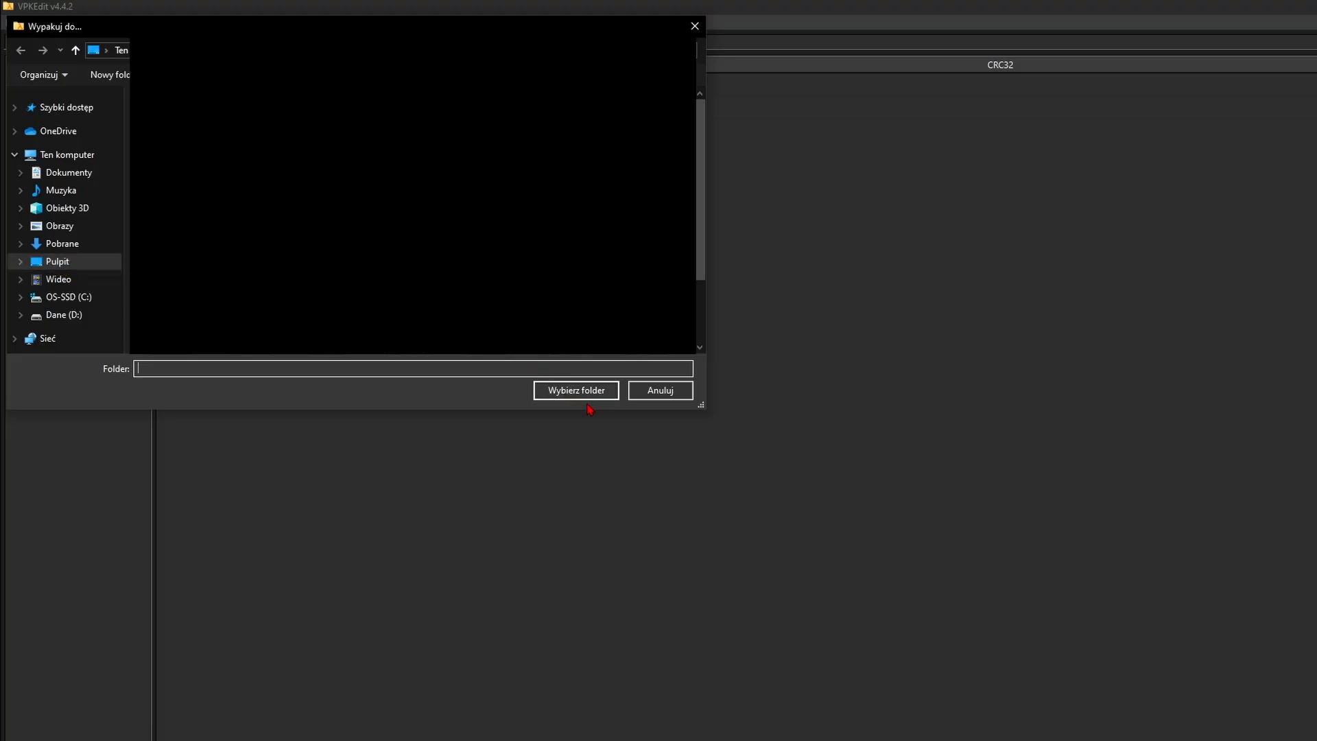
pyautogui.click(573, 391)
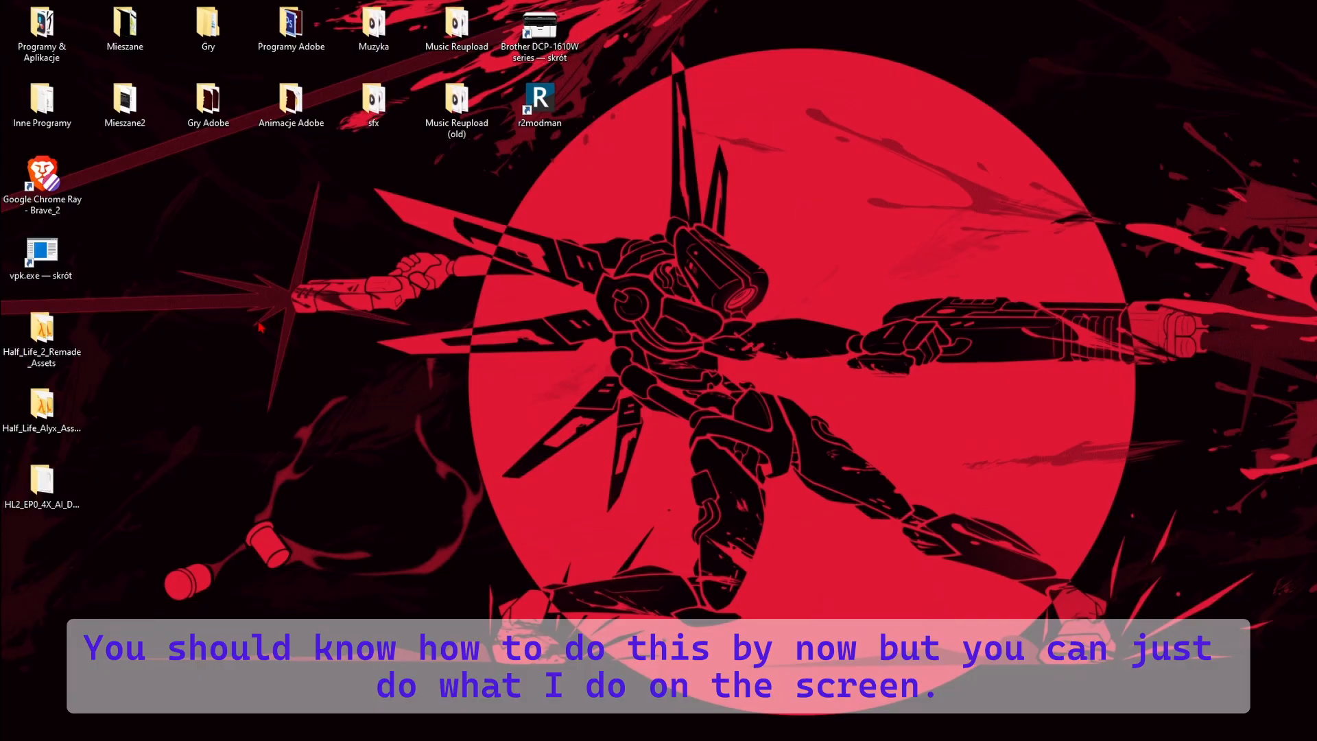
# Step: Extract the full contents of the Half_Life_2_Remade_Assets VPK archive to the desktop with VPKEdit, and close the mod's folder window
pyautogui.doubleClick(41, 331)
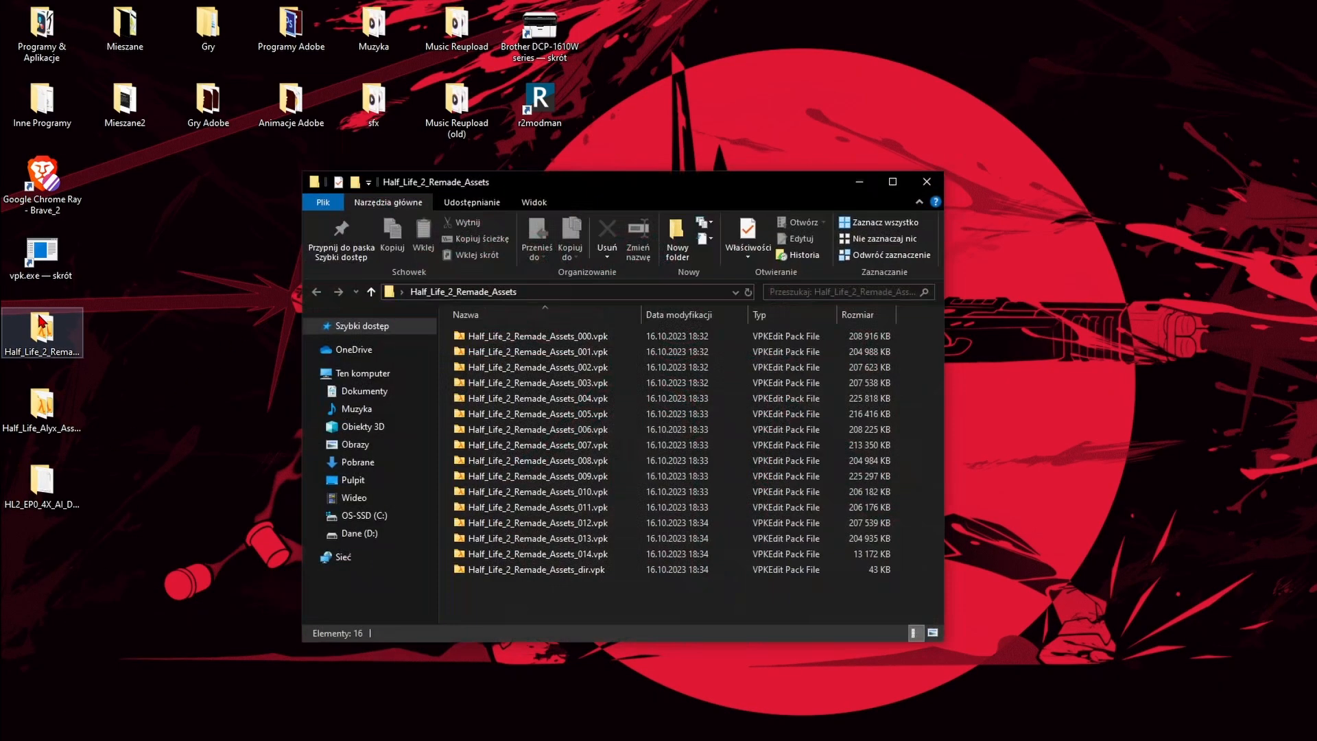
pyautogui.click(532, 384)
pyautogui.doubleClick(531, 390)
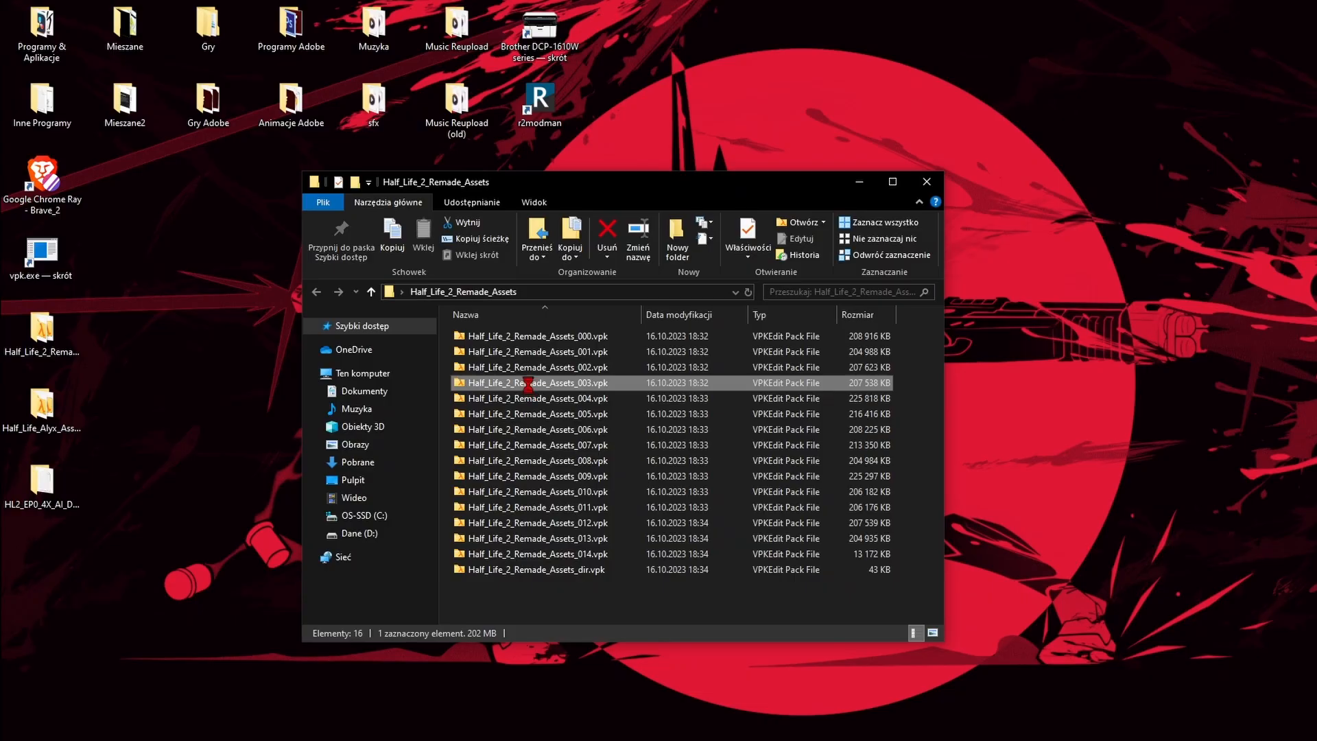
pyautogui.rightClick(93, 61)
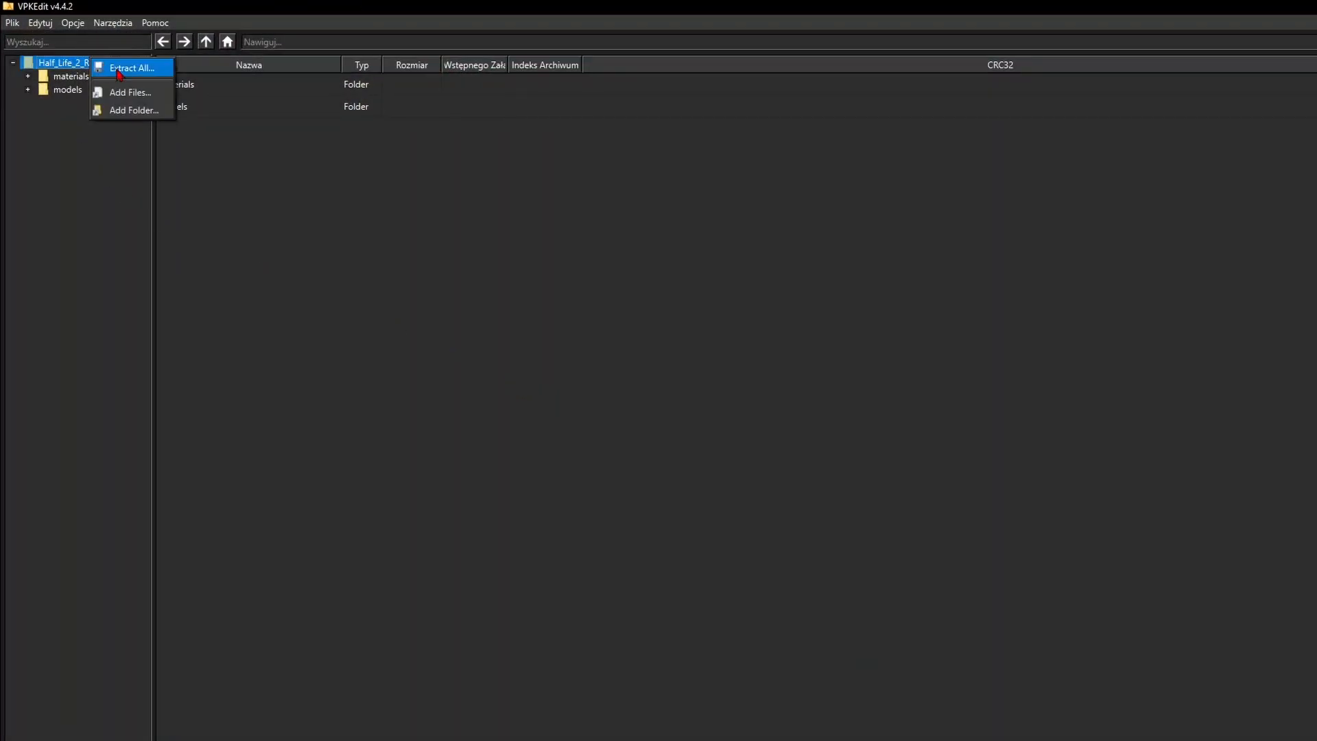
pyautogui.click(134, 67)
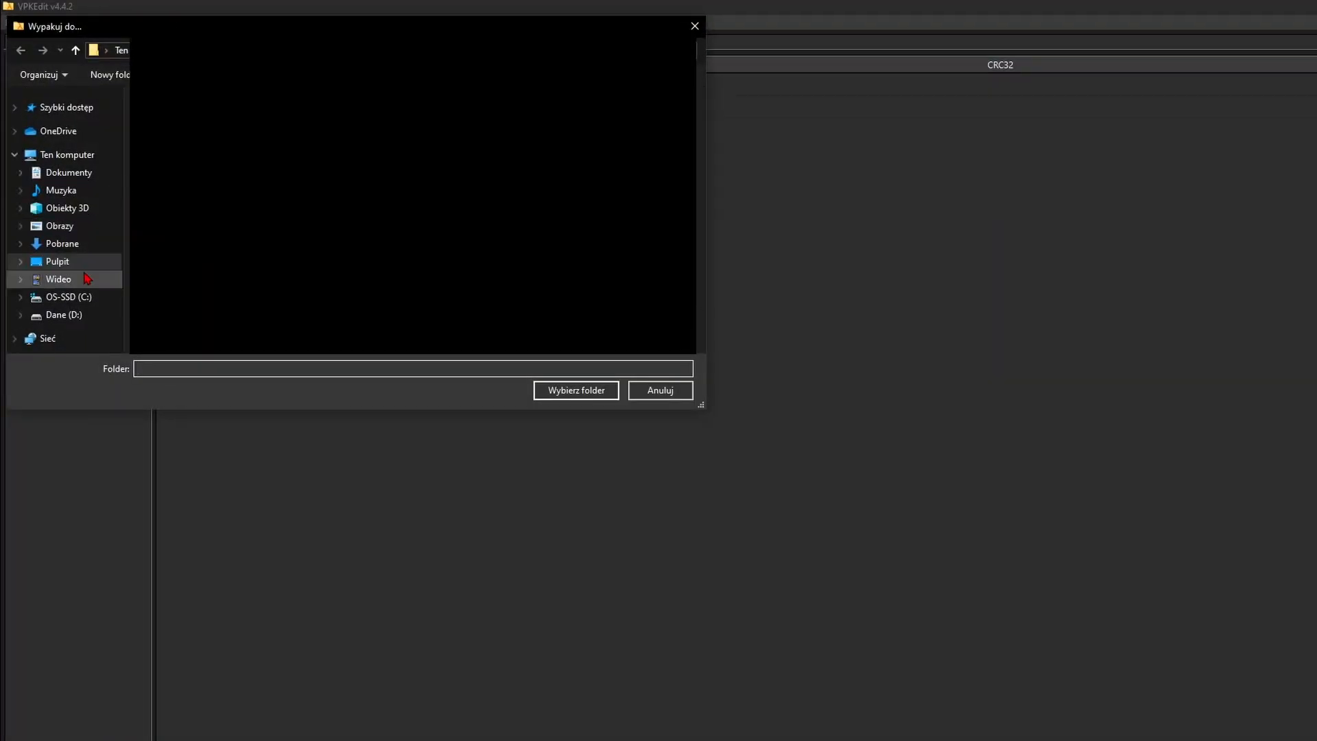
pyautogui.click(83, 262)
pyautogui.click(585, 390)
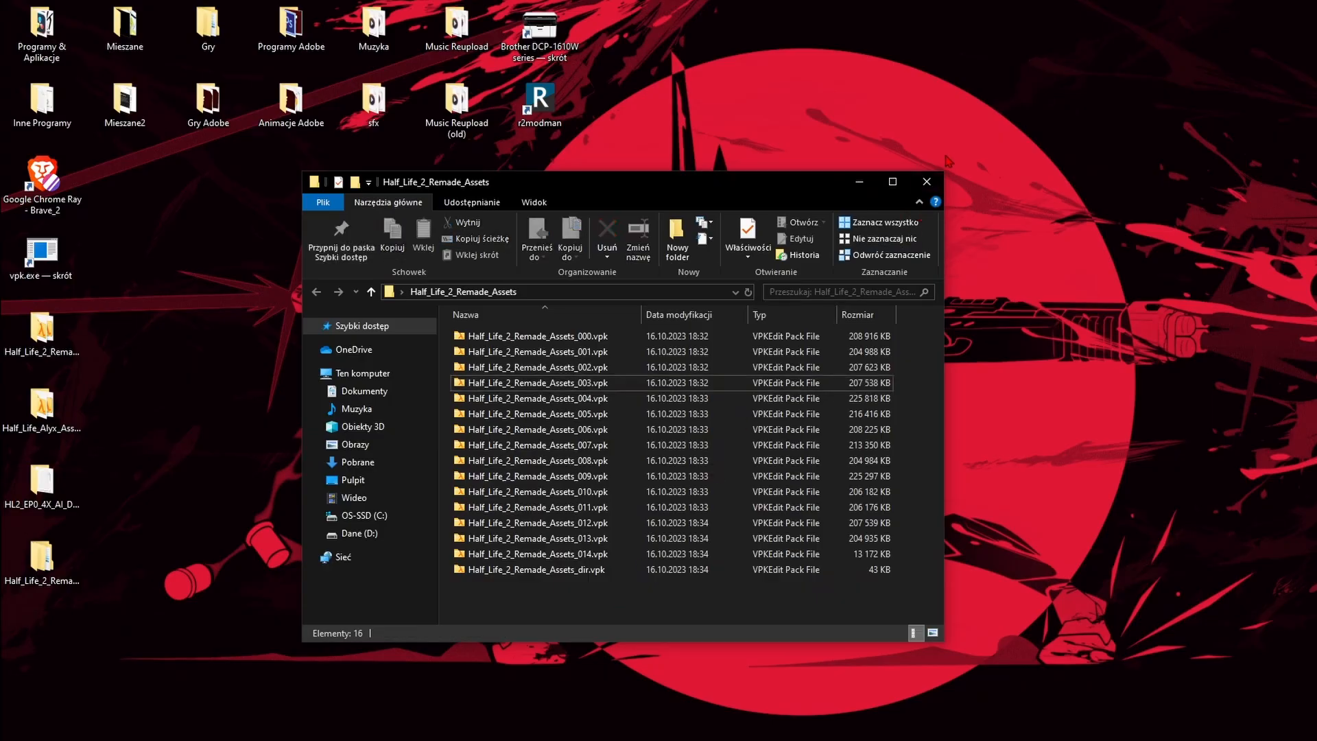
pyautogui.click(926, 182)
# Step: Extract the full contents of the Half_Life_Alyx_Assets VPK archive to the desktop with VPKEdit
pyautogui.doubleClick(42, 408)
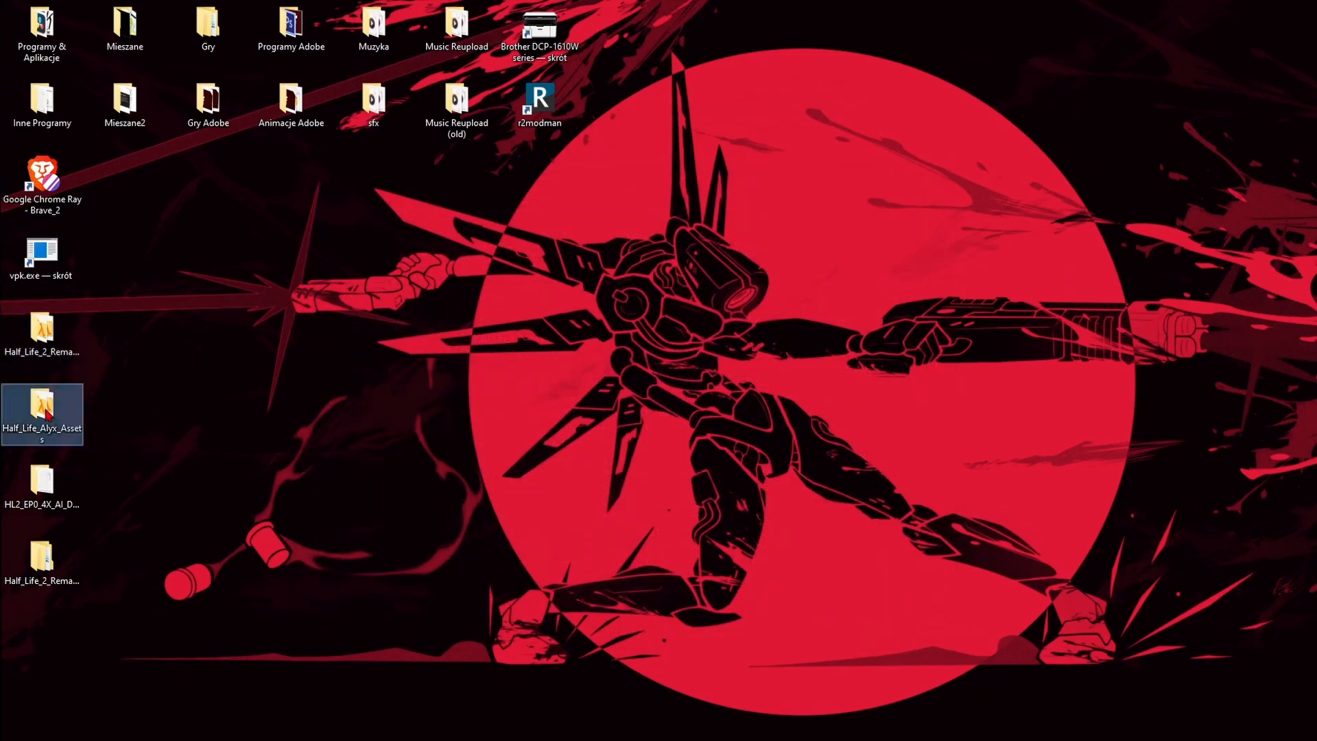
pyautogui.click(542, 417)
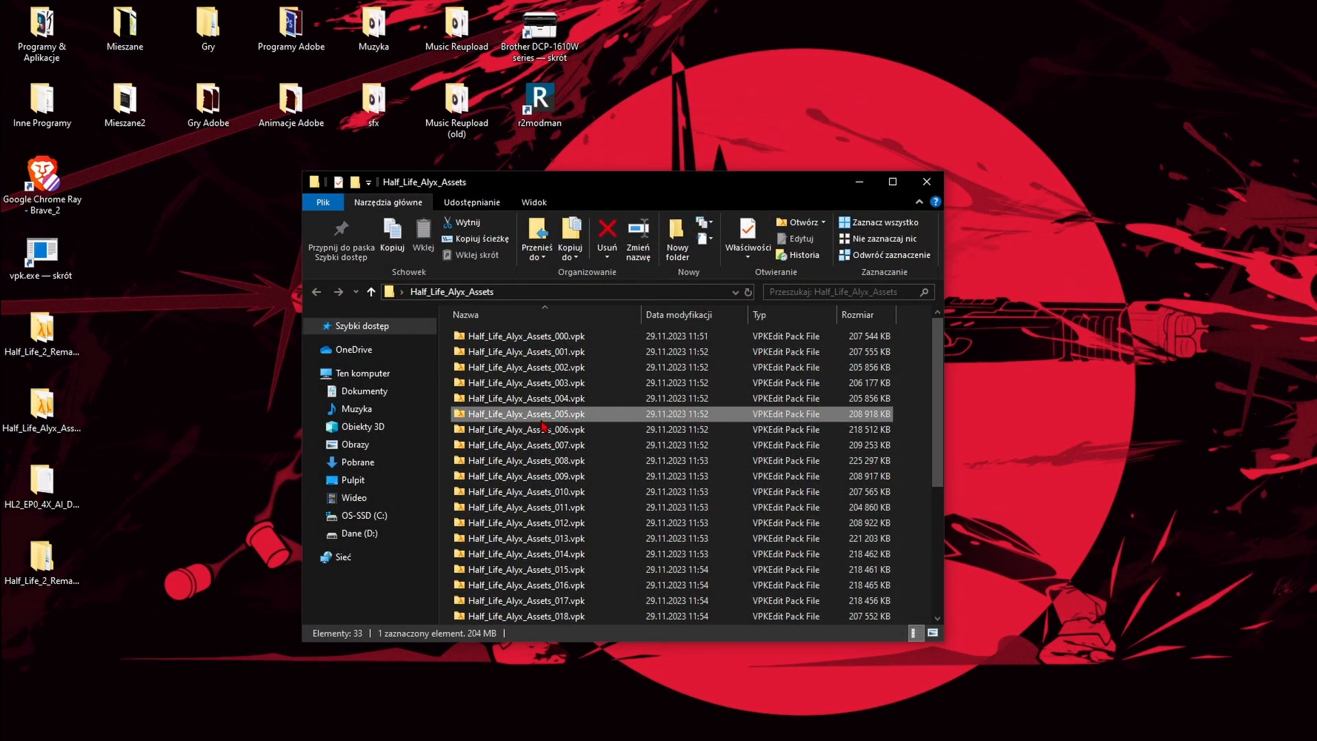
pyautogui.doubleClick(541, 423)
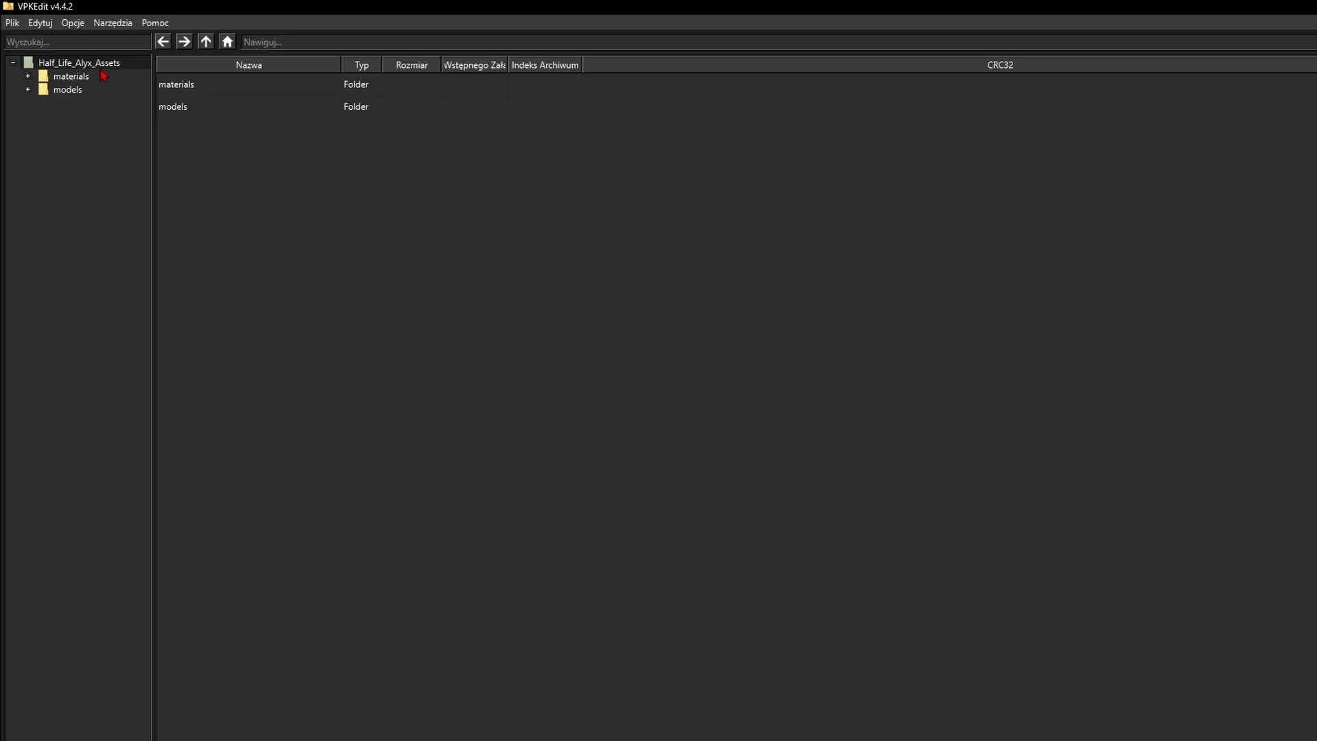
pyautogui.rightClick(96, 63)
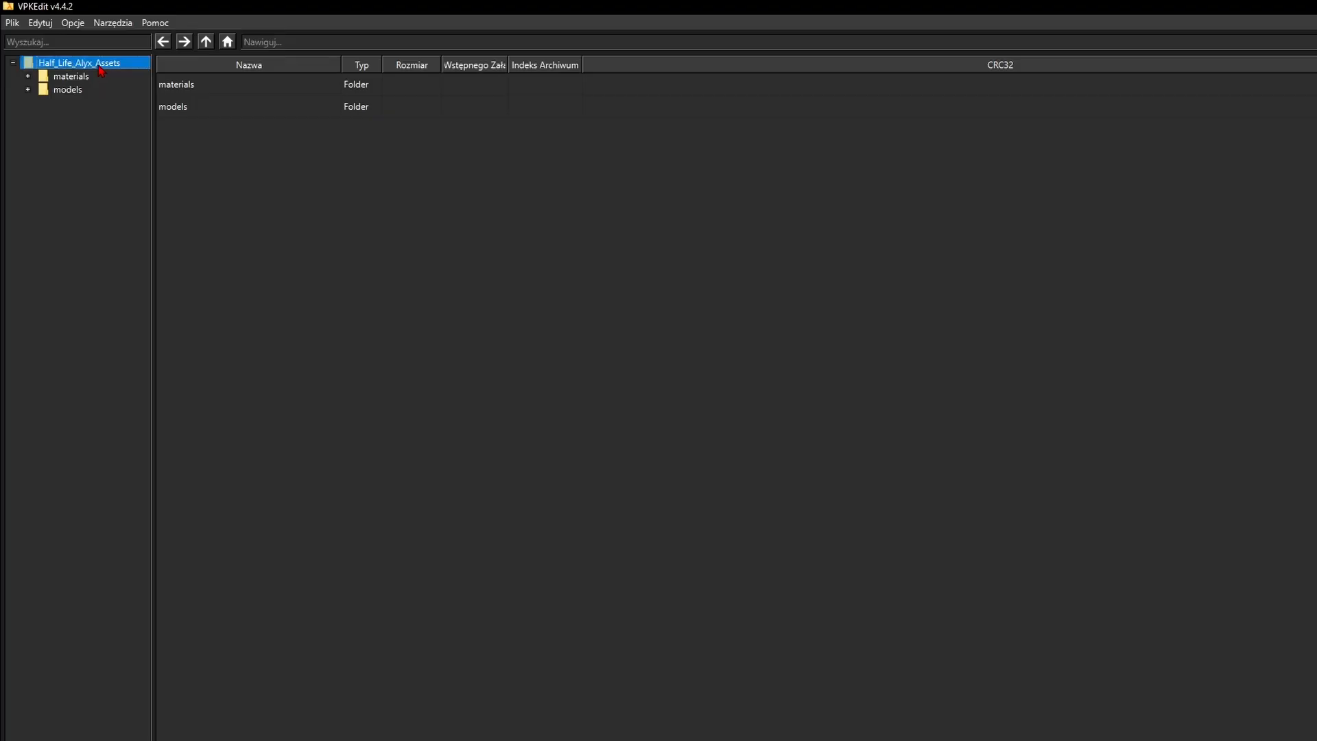
pyautogui.click(114, 70)
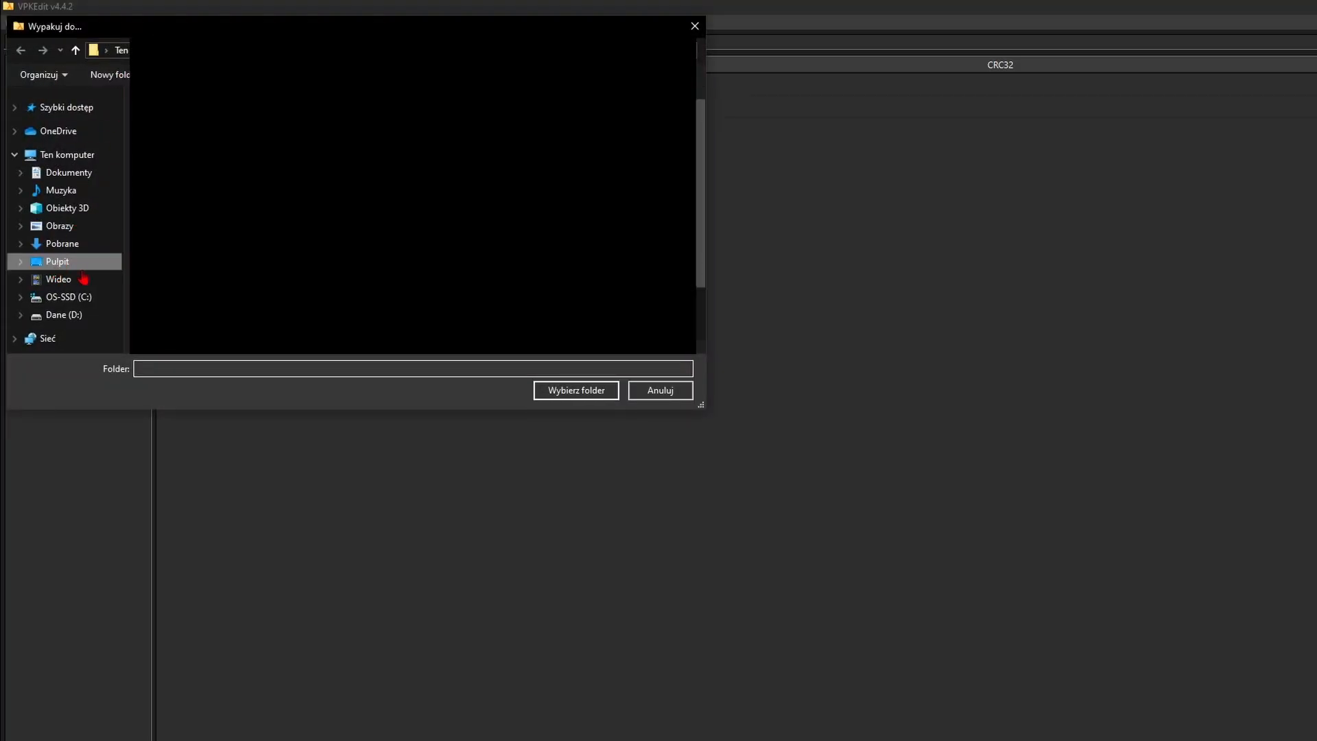
pyautogui.click(57, 263)
pyautogui.click(545, 389)
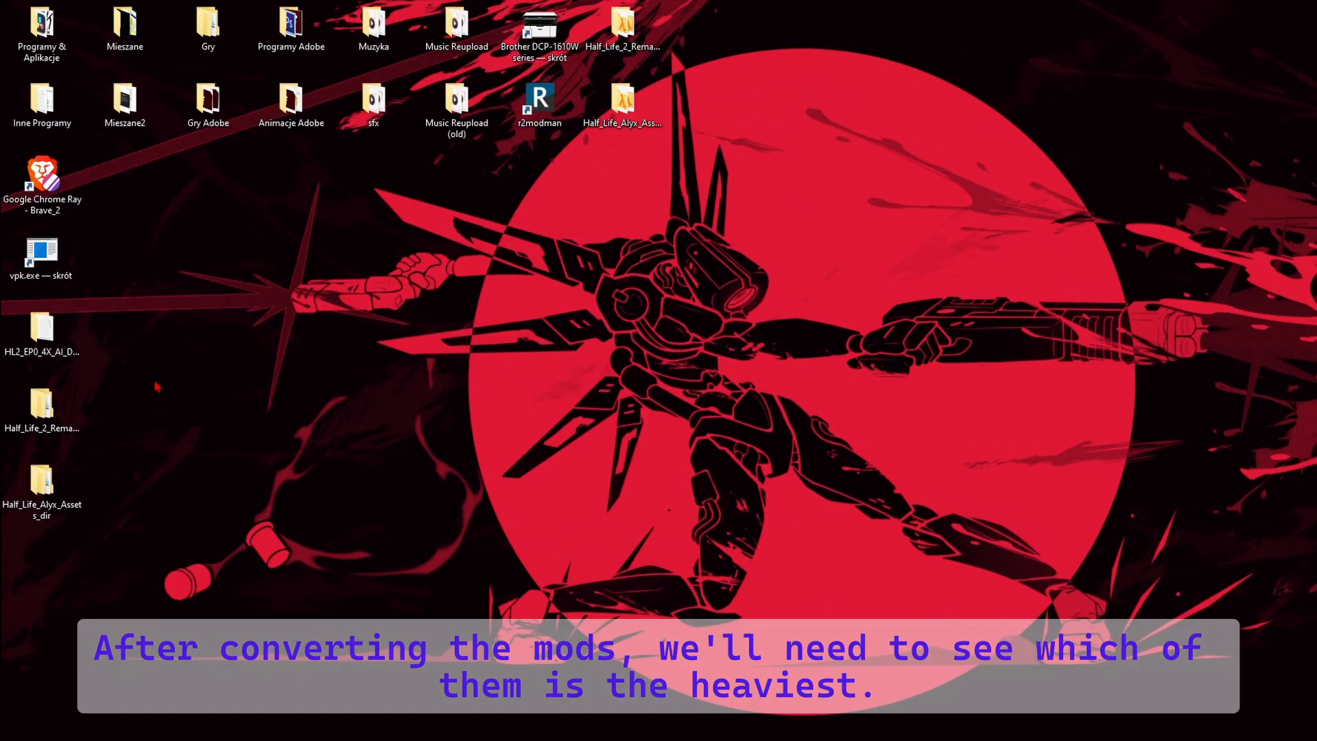
# Step: Check the total size of the HL2_EP0_4X_AI_DP68_Textures folder in its properties
pyautogui.click(43, 336)
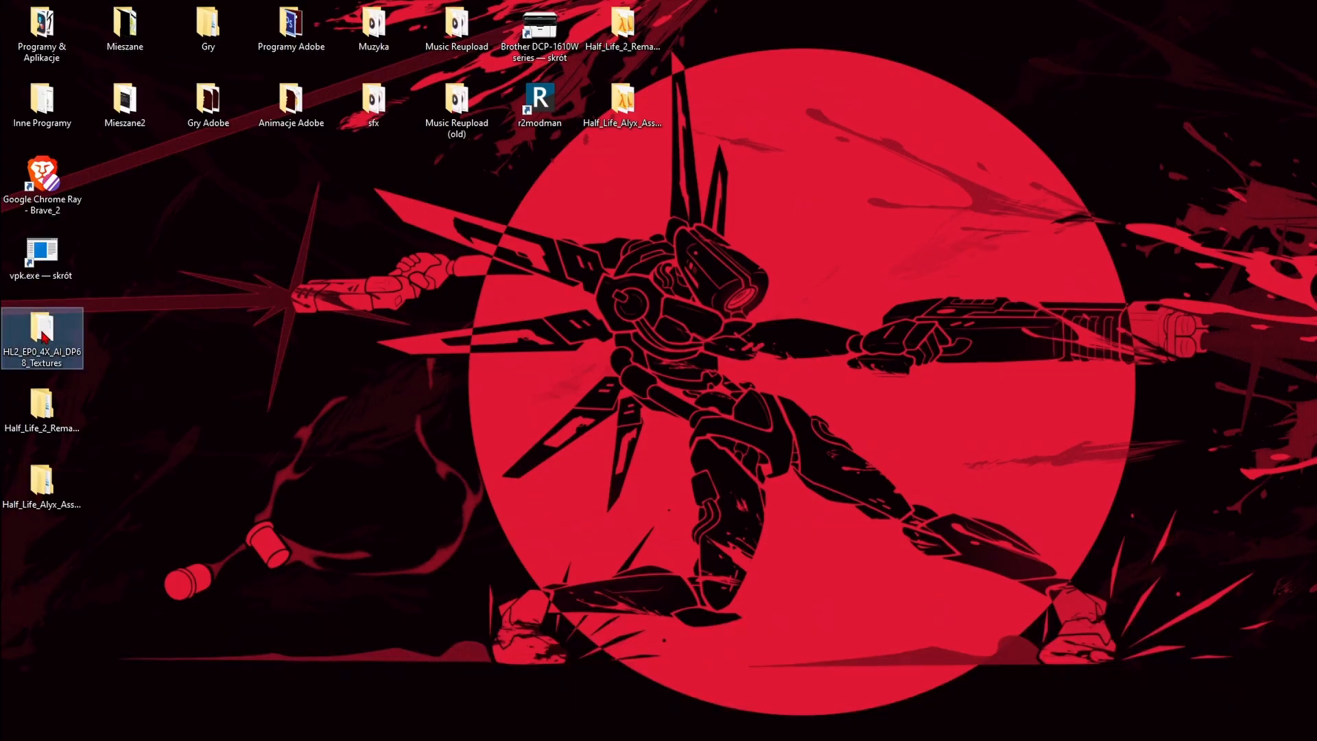
pyautogui.rightClick(43, 335)
pyautogui.click(137, 740)
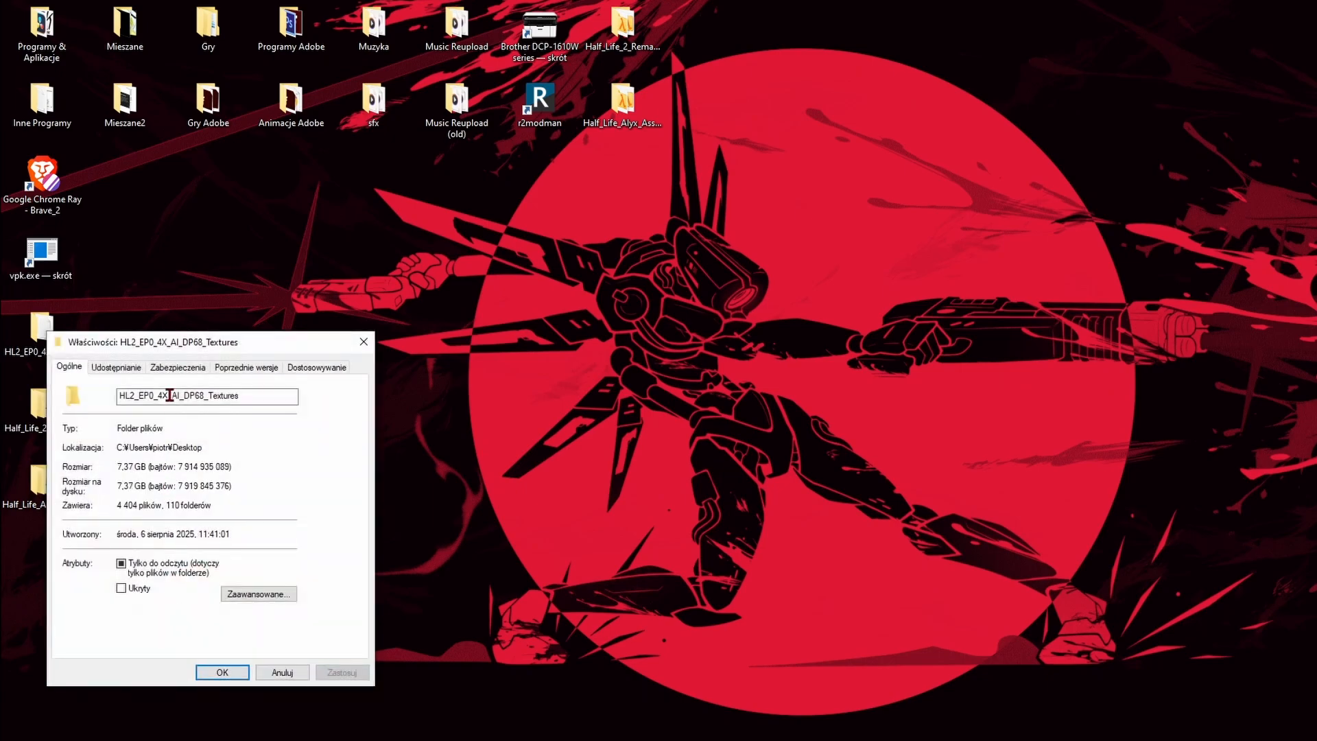
pyautogui.moveTo(173, 345); pyautogui.dragTo(194, 316)
pyautogui.moveTo(148, 426); pyautogui.dragTo(180, 426)
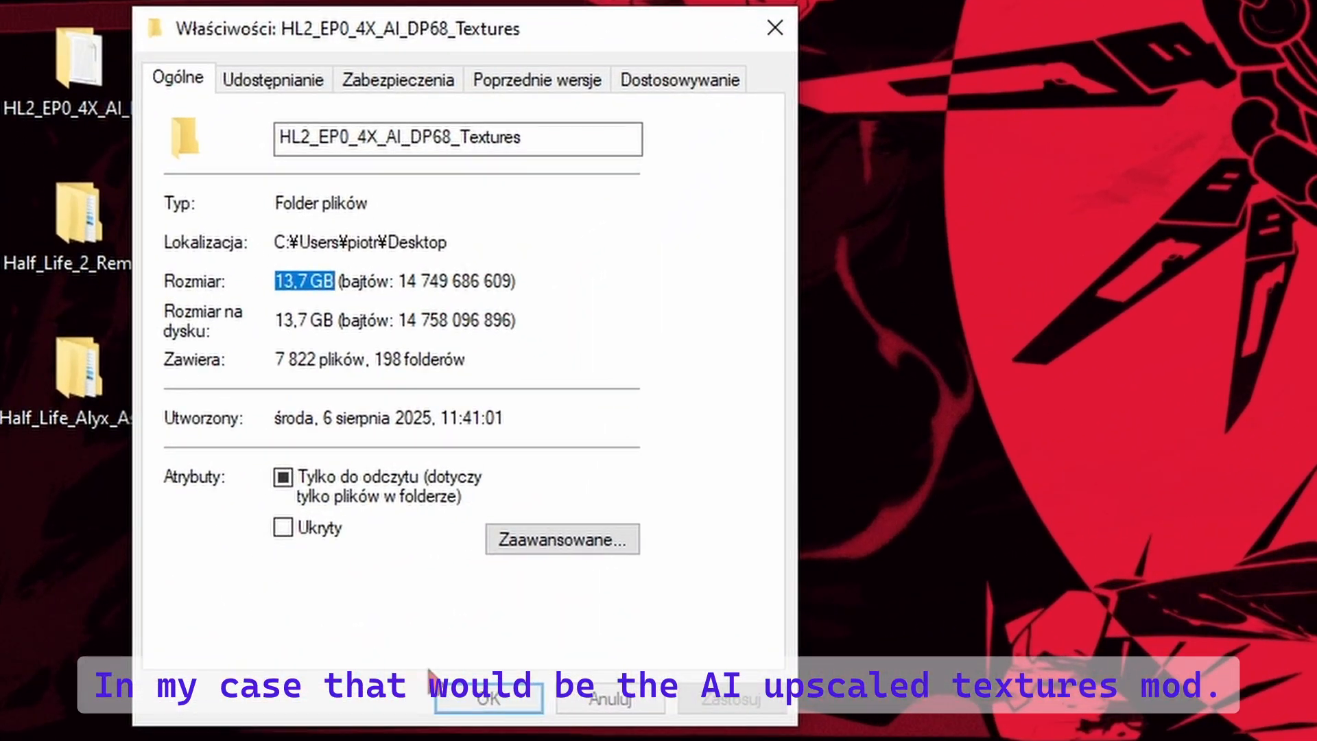
pyautogui.click(473, 701)
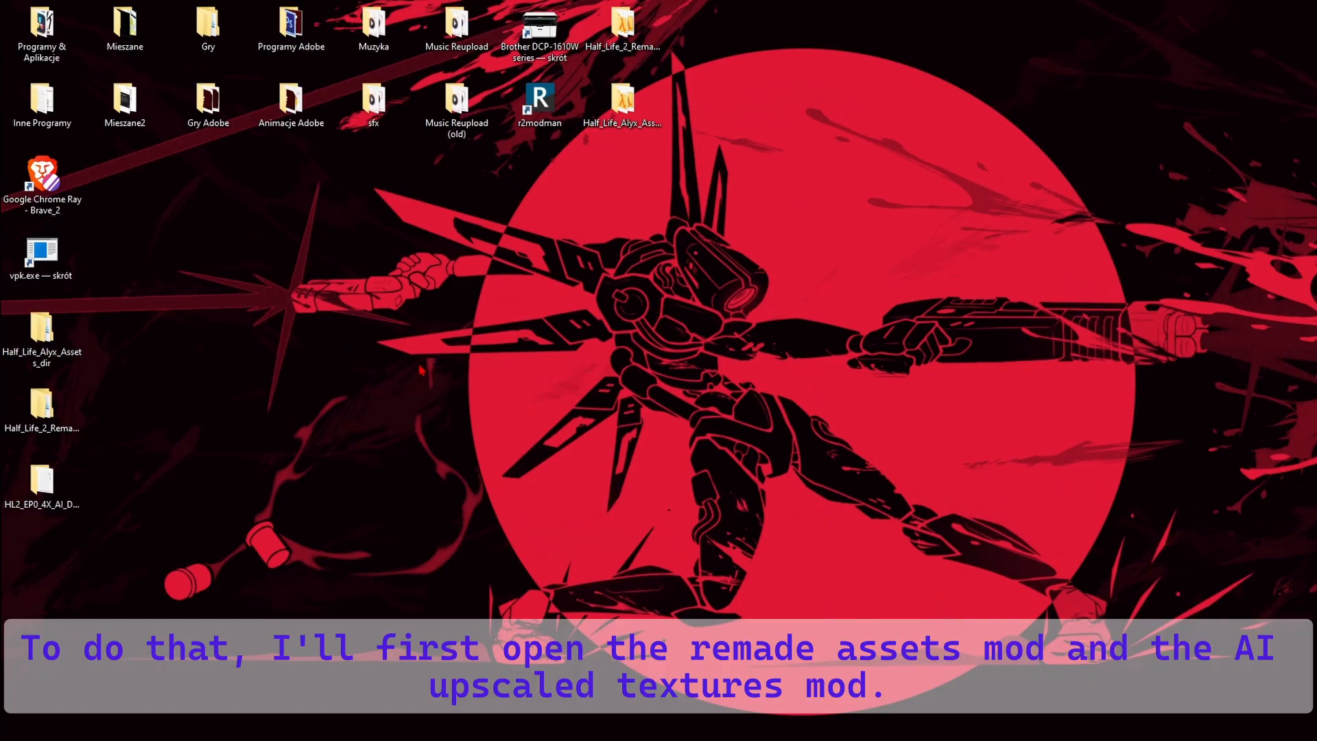
# Step: Move the materials and models folders from Half_Life_2_Remade_Assets_dir into the HL2_EP0_4X_AI_DP68_Textures folder, with both folder windows side by side
pyautogui.click(42, 407)
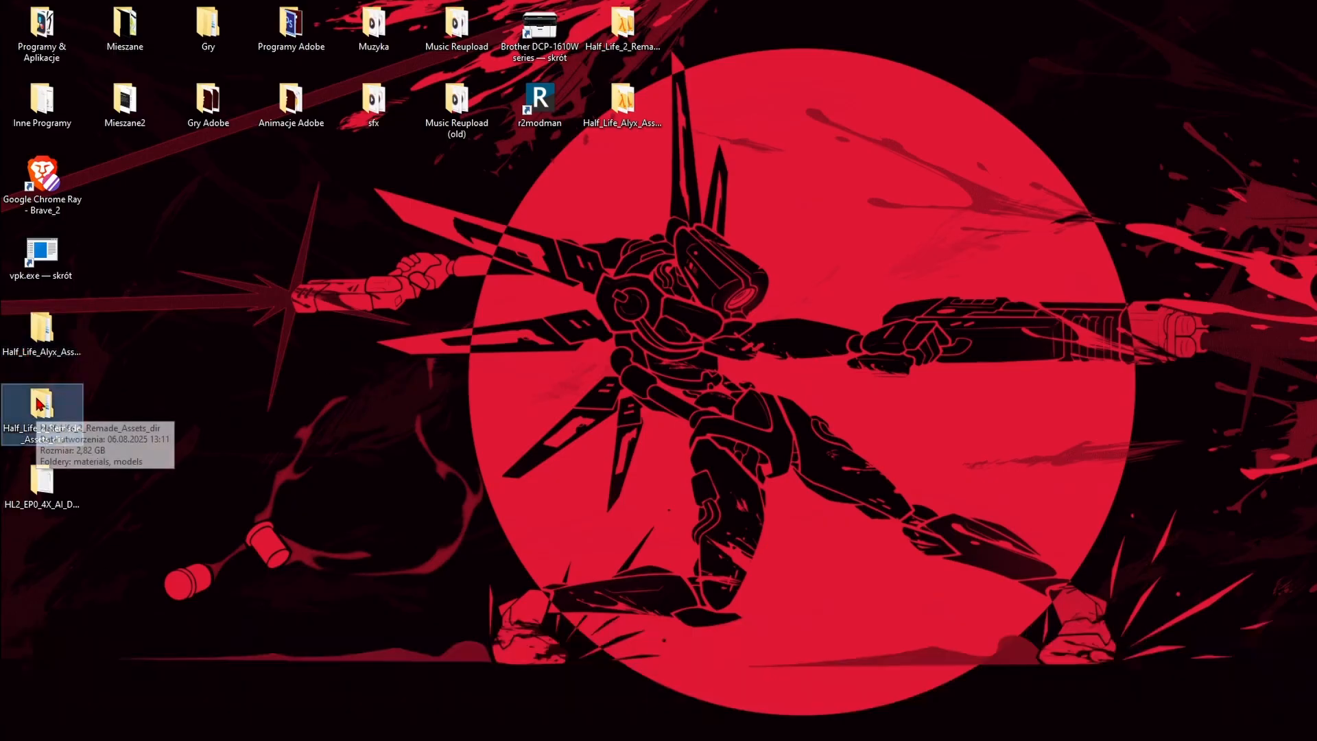
pyautogui.press('Return')
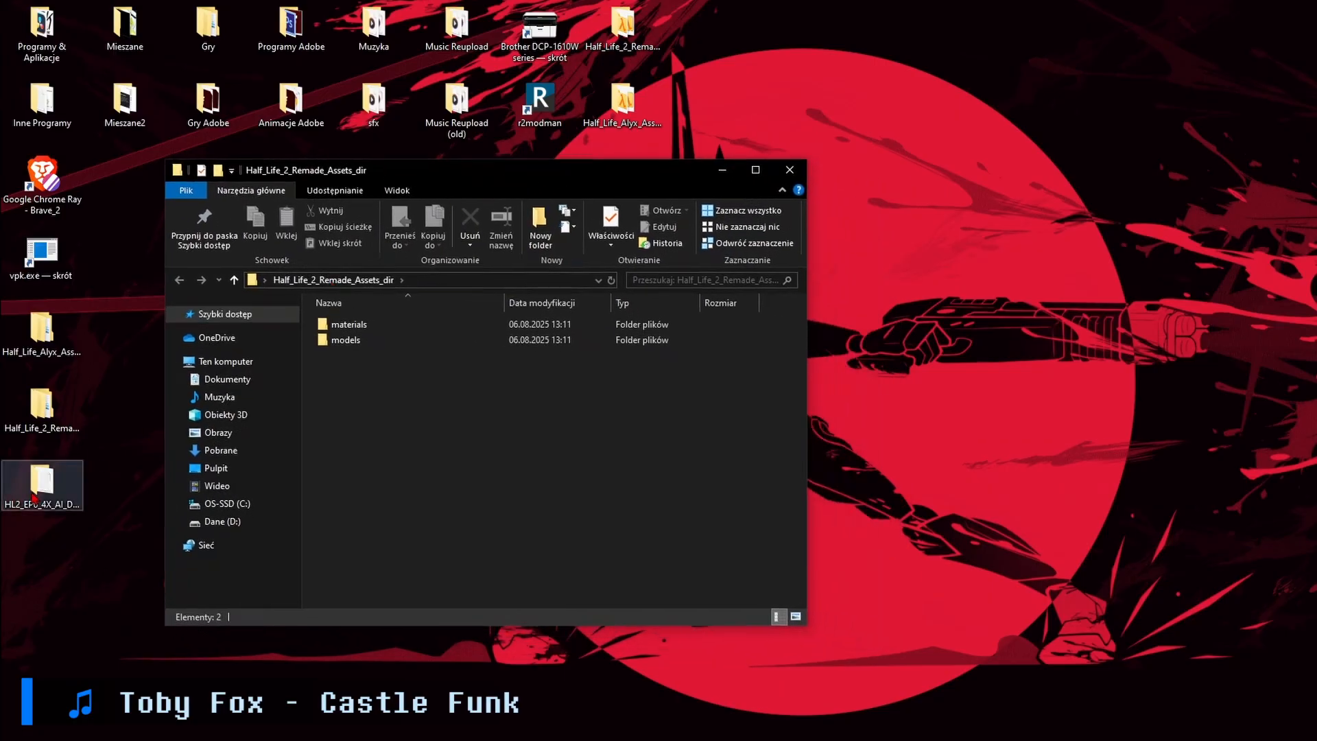
pyautogui.doubleClick(41, 484)
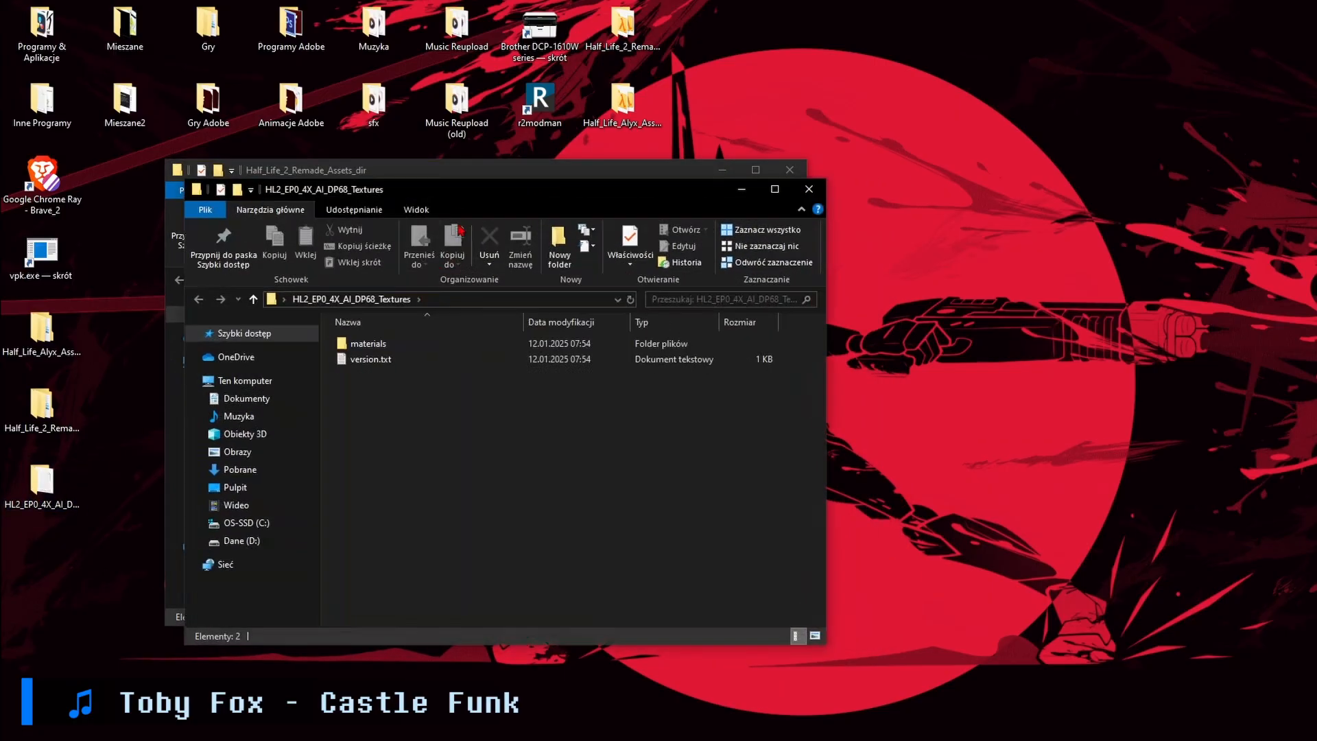
pyautogui.moveTo(460, 190); pyautogui.dragTo(1055, 183)
pyautogui.moveTo(551, 179); pyautogui.dragTo(494, 180)
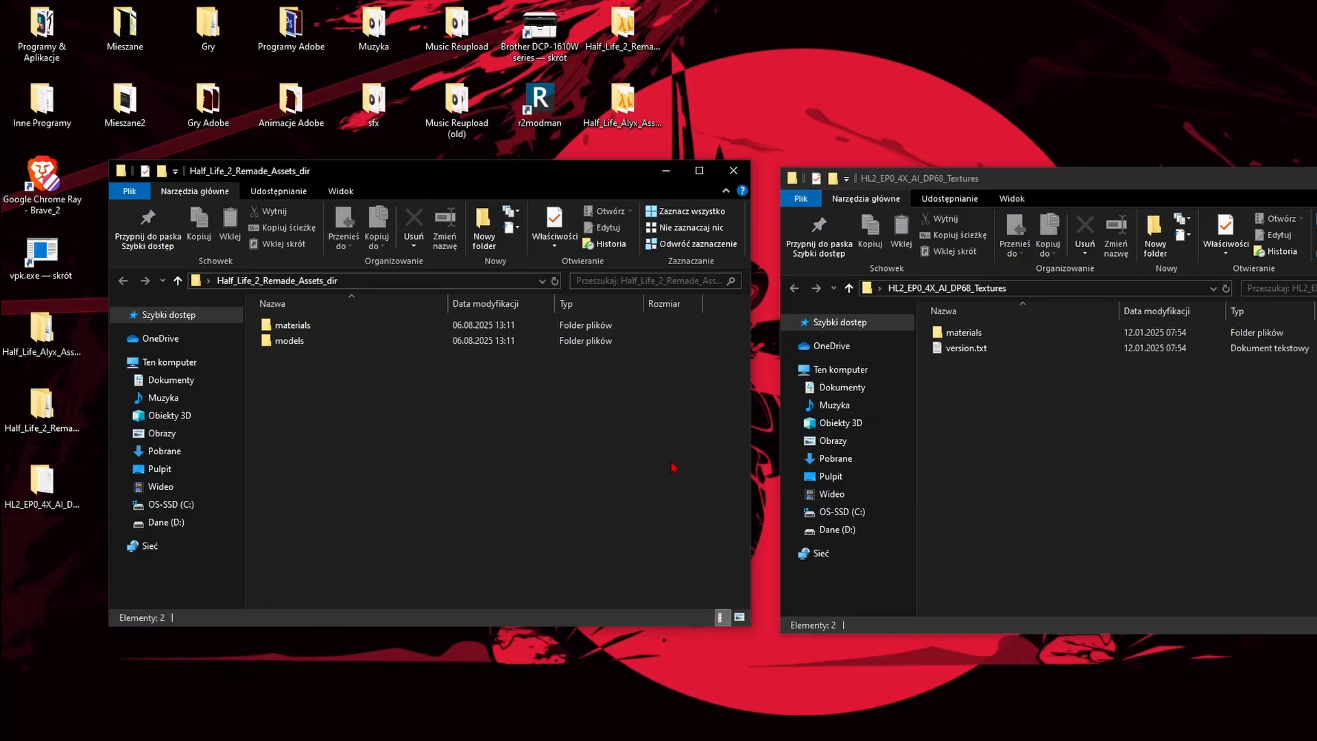
pyautogui.moveTo(520, 416); pyautogui.dragTo(1038, 451)
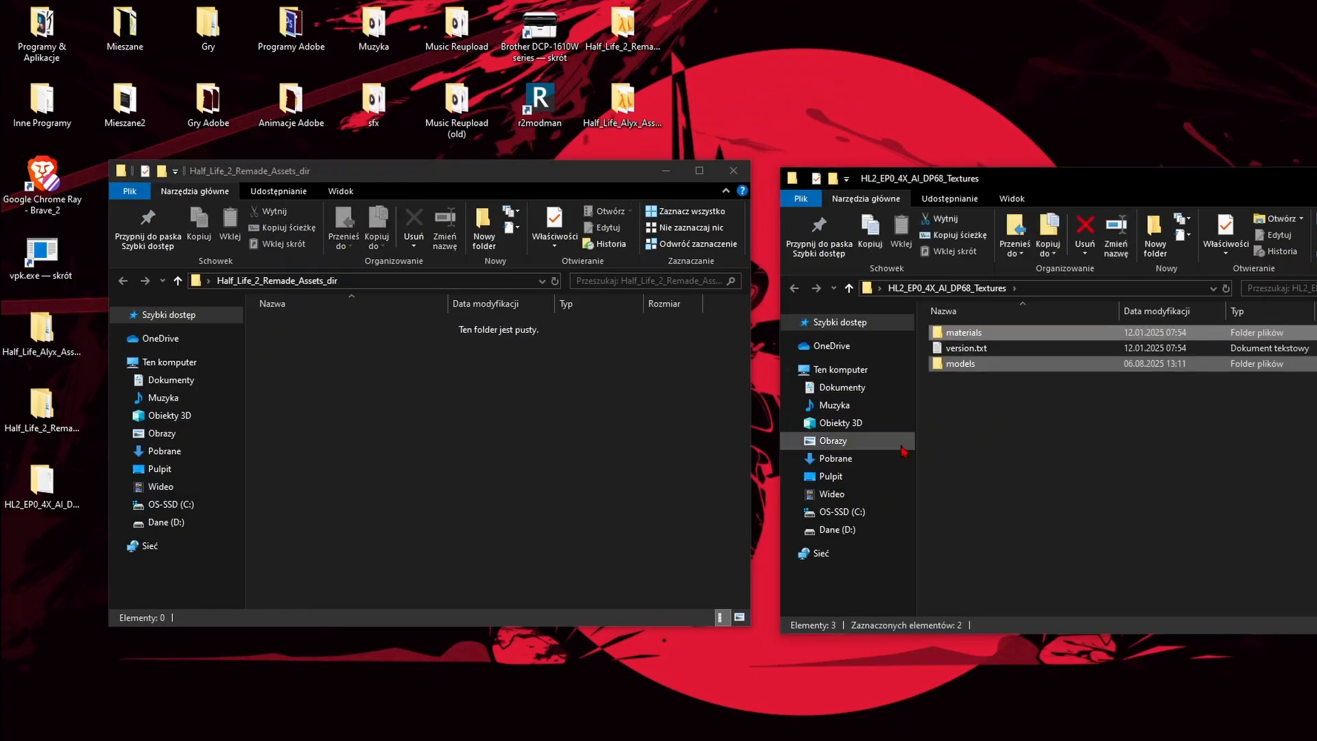
pyautogui.click(1006, 453)
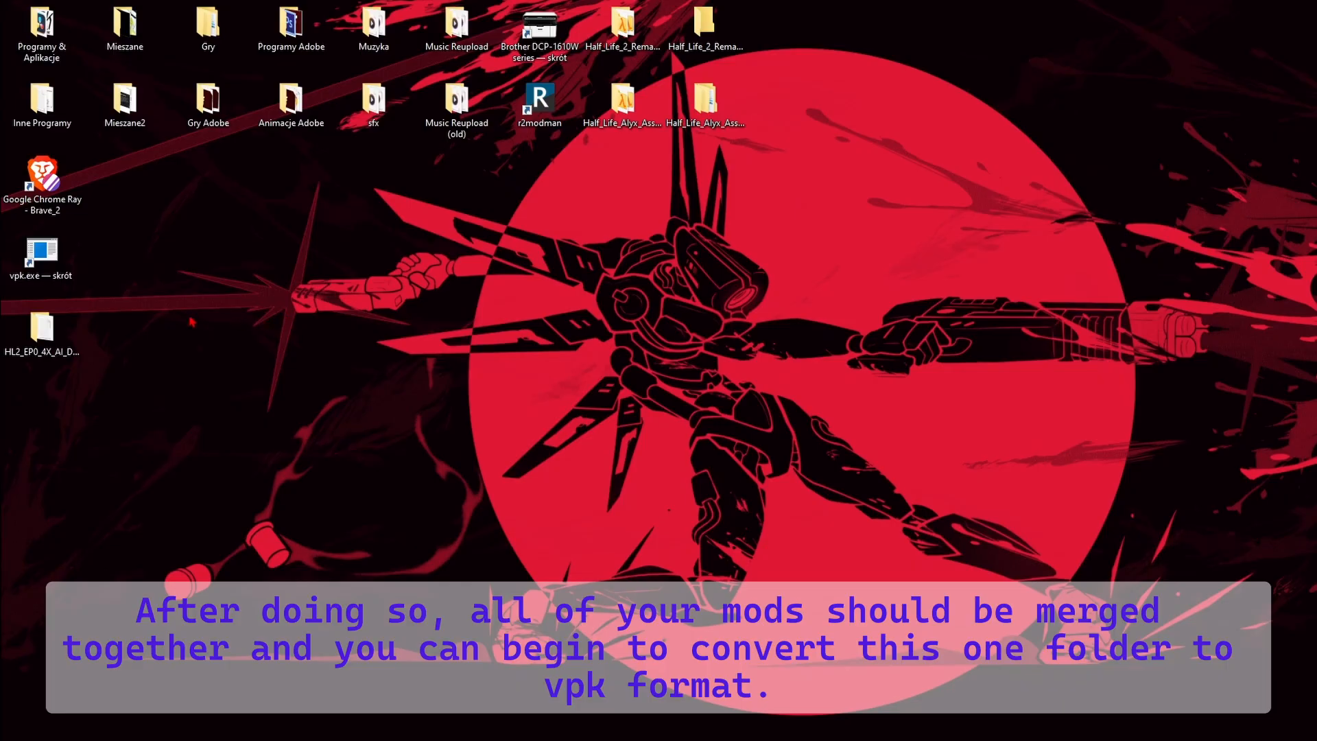
# Step: Pack the merged HL2_EP0_4X_AI_DP68_Textures folder with the vpk.exe shortcut, and move the generated VPK files into the HL2MMod_HL2 custom folder
pyautogui.moveTo(42, 328); pyautogui.dragTo(55, 264)
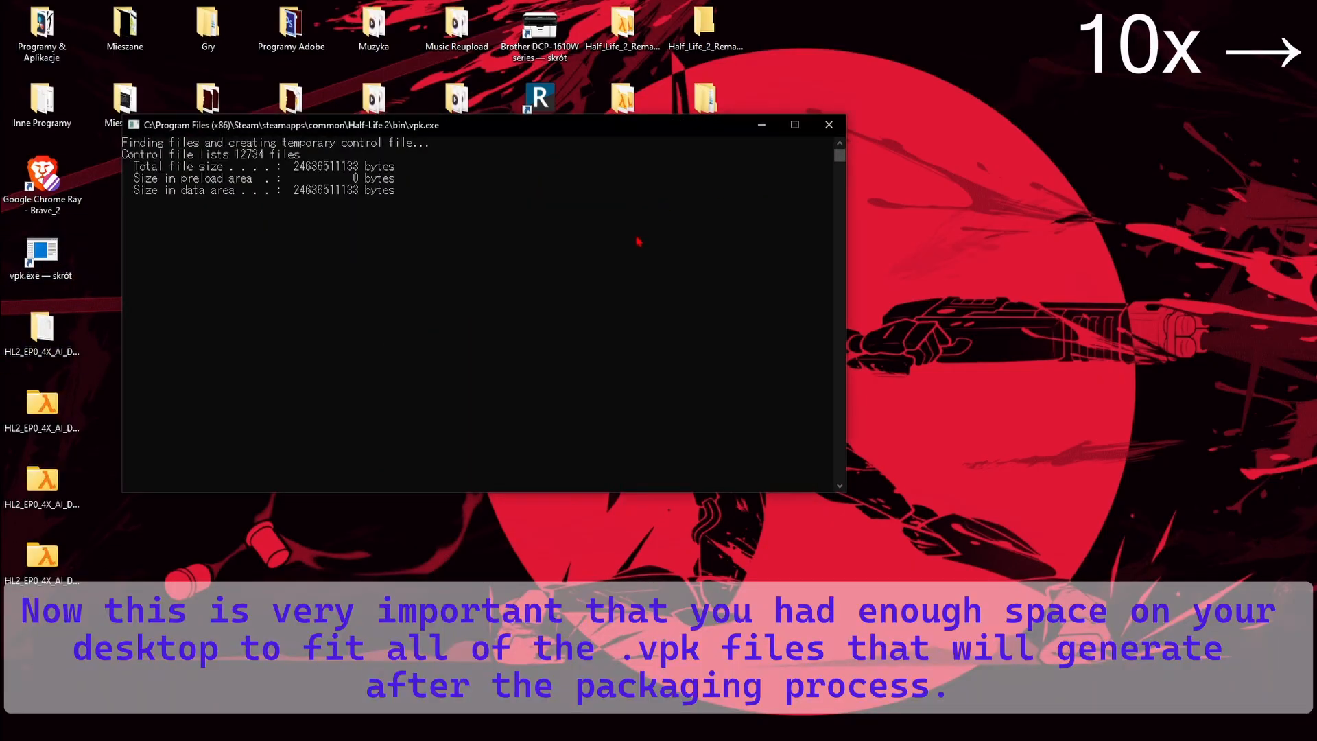
pyautogui.moveTo(583, 125); pyautogui.dragTo(1152, 13)
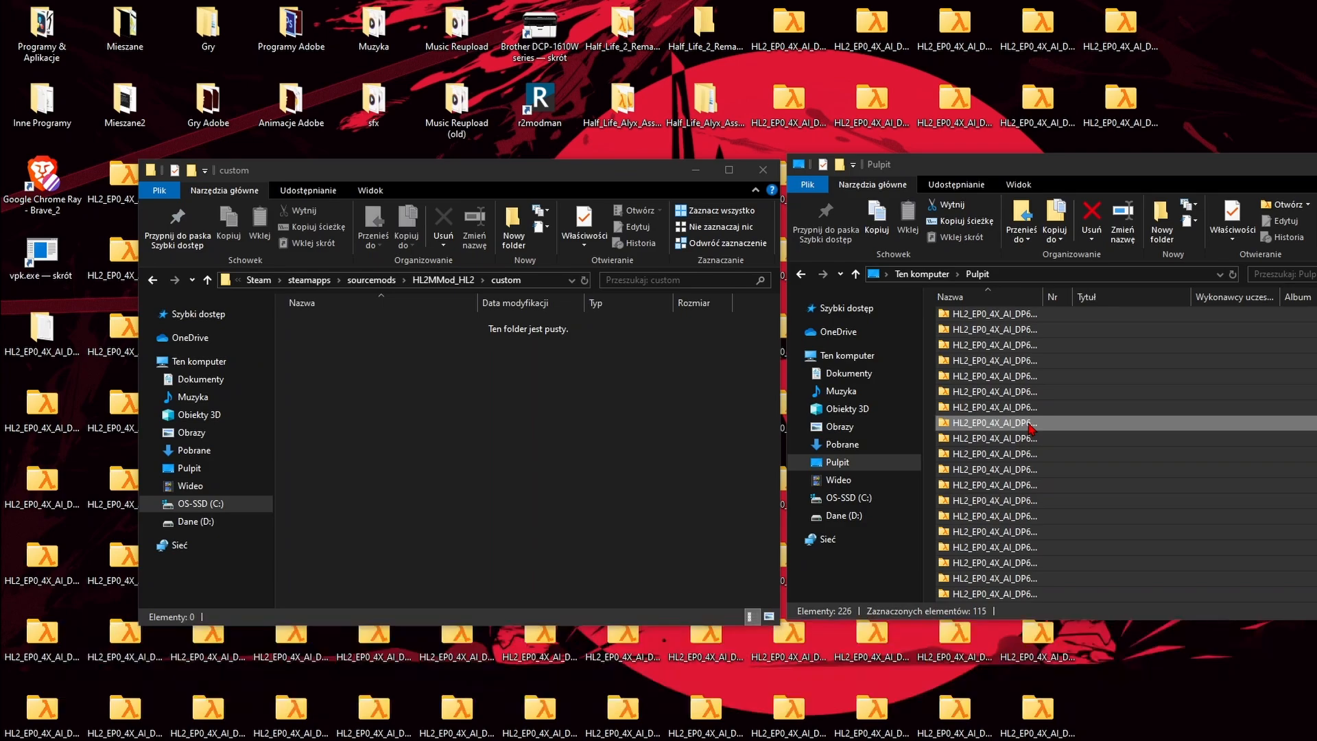
pyautogui.moveTo(1014, 440); pyautogui.dragTo(547, 429)
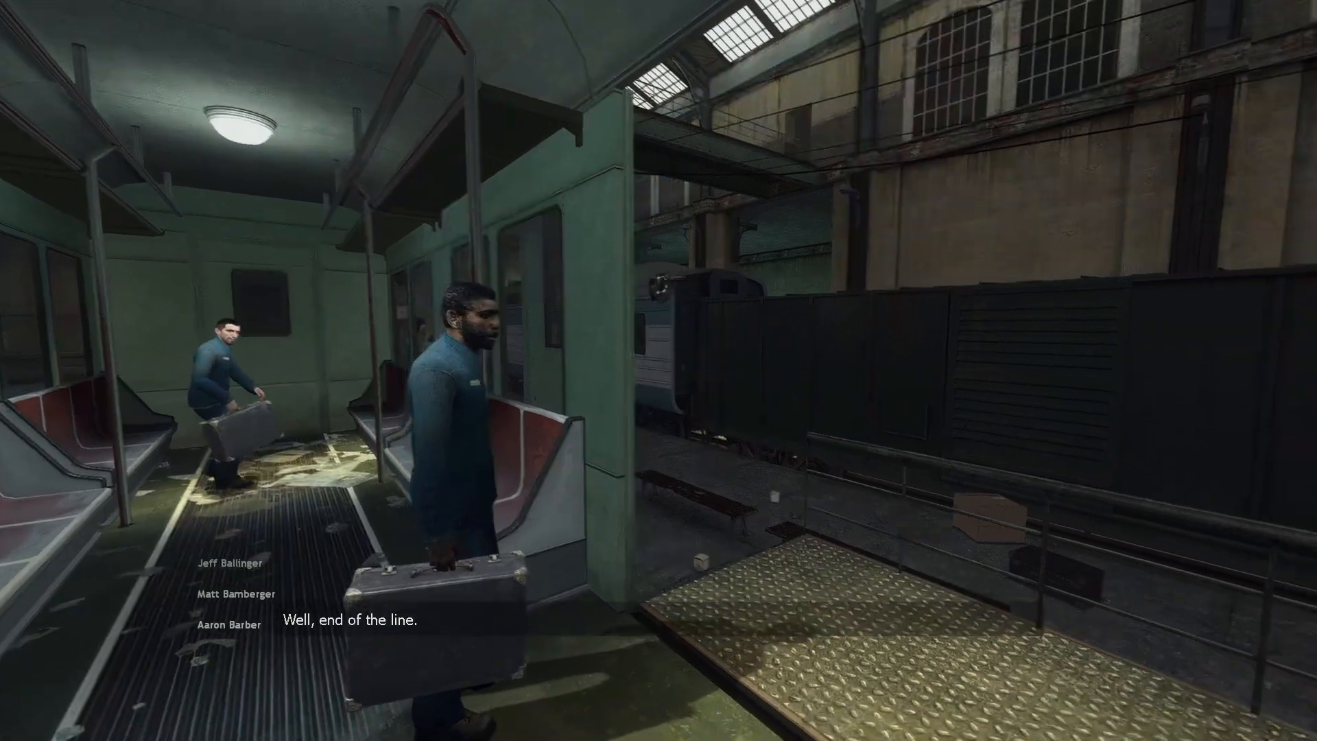
pyautogui.press('w')
pyautogui.press('space')
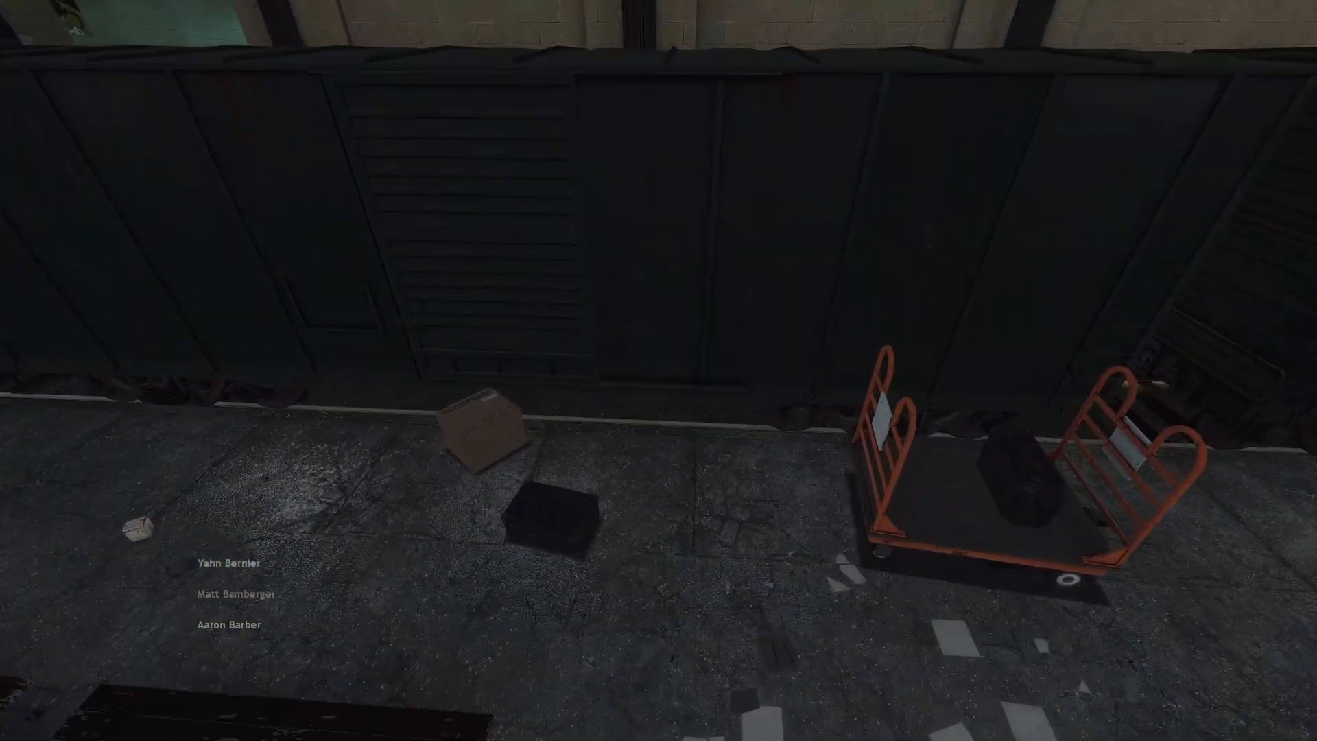
pyautogui.press('e')
pyautogui.press('e')
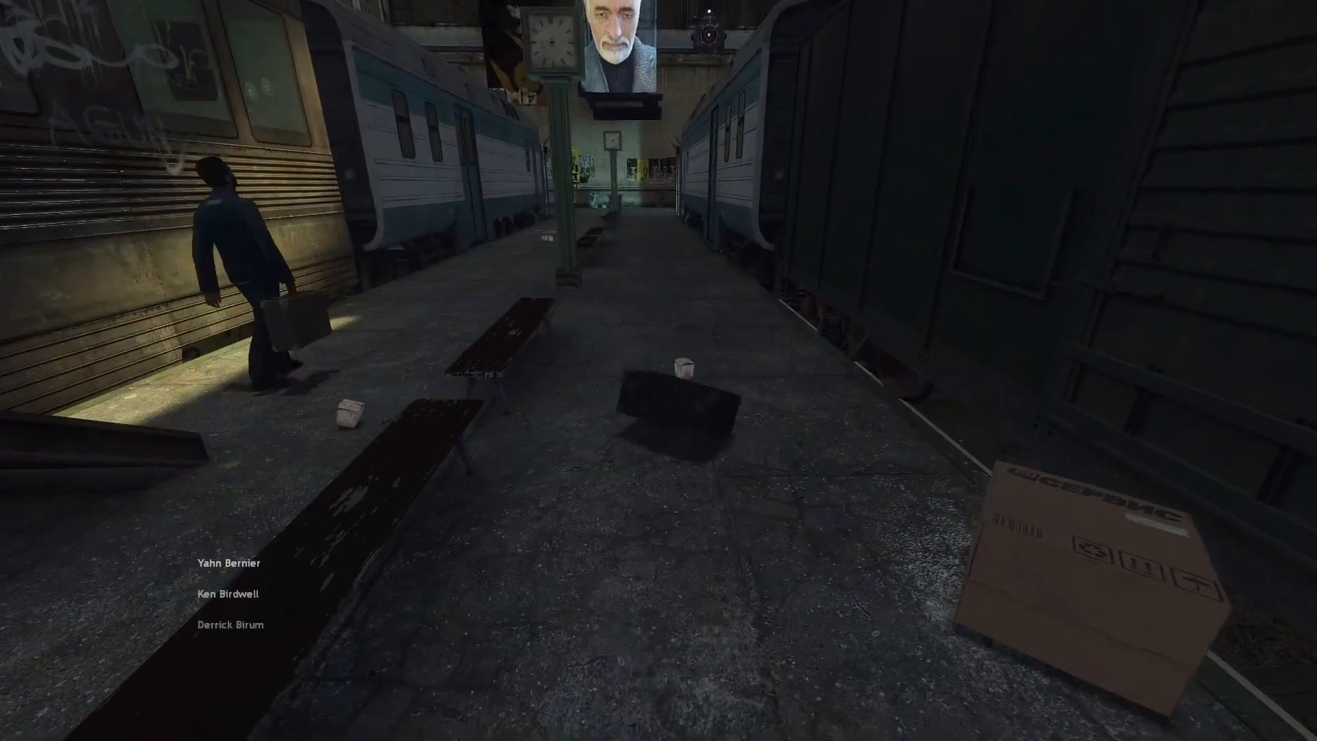
pyautogui.press('e')
pyautogui.press('e')
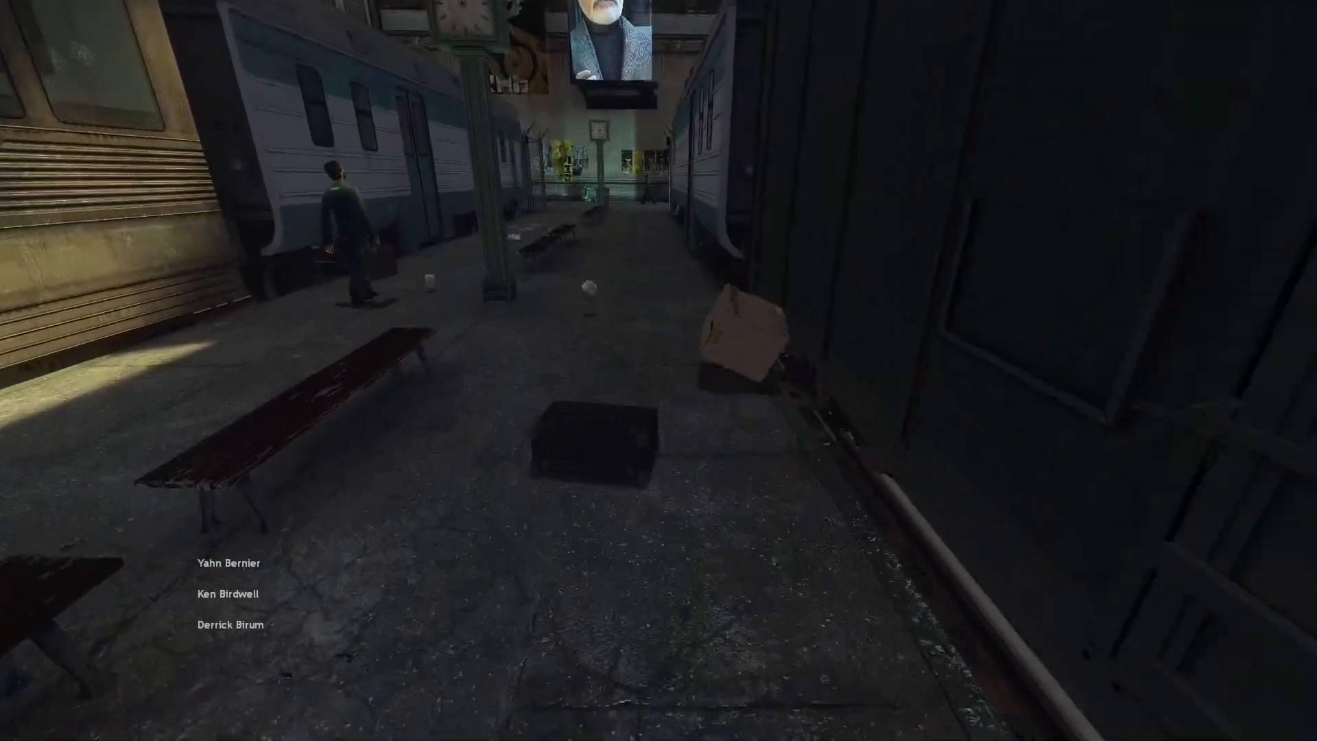